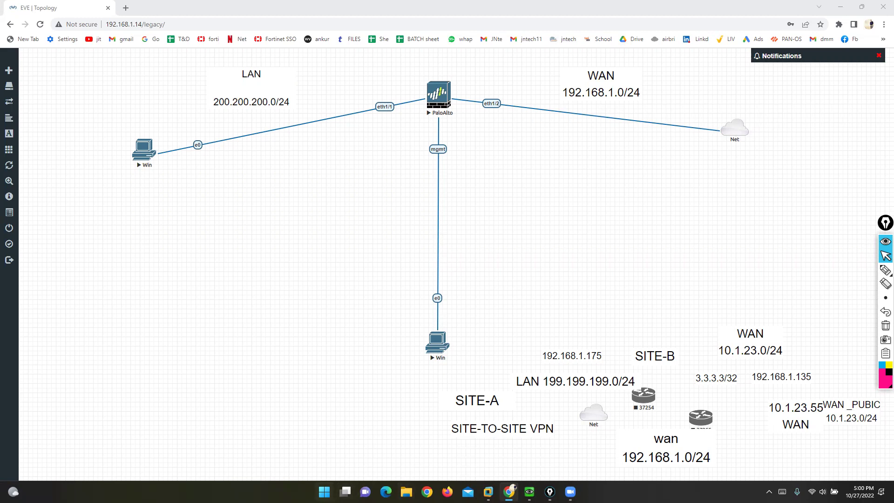
Launch Adobe Acrobat and open the recent PDF "palo alto topics"
click(324, 492)
text(ad)
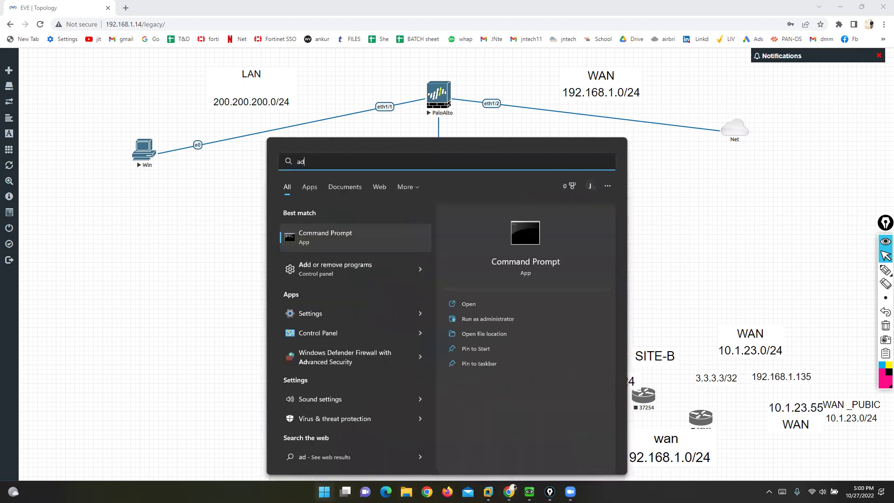
text(obe Acrobat)
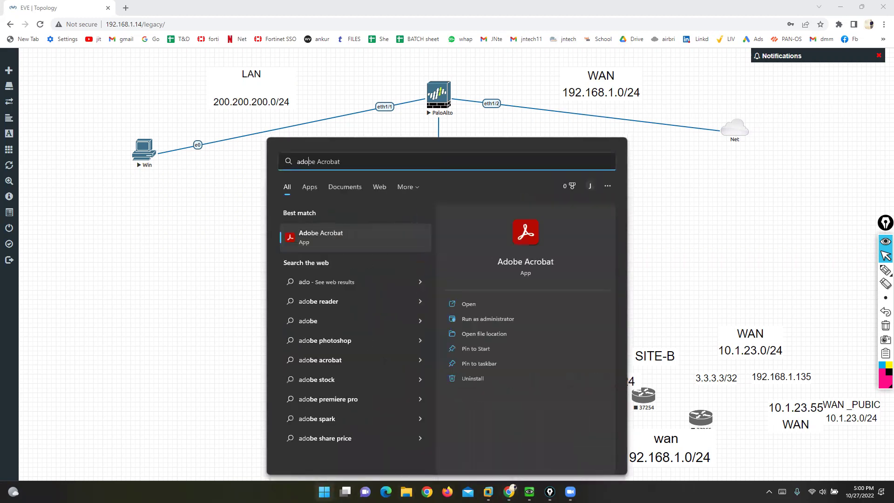
key(Return)
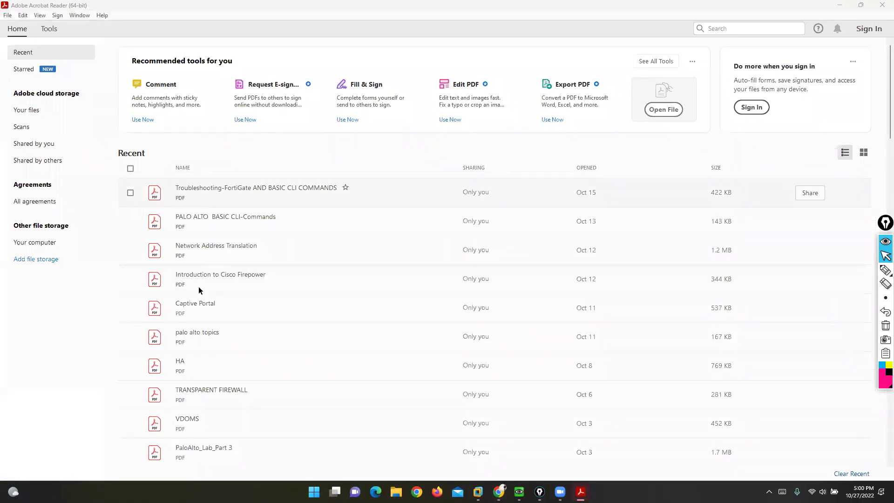
double_click(193, 338)
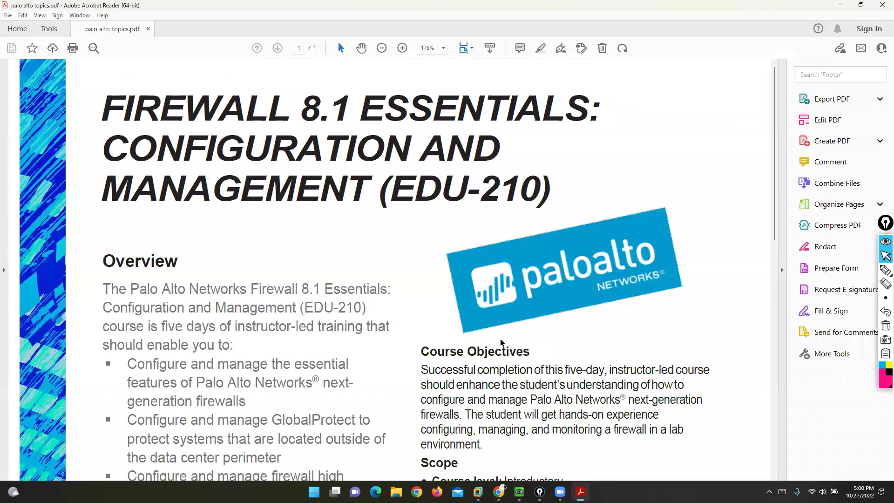
Go to the course module list in the PDF and highlight App-ID under Module 6
scroll(500, 339, down, 5)
scroll(154, 214, down, 4)
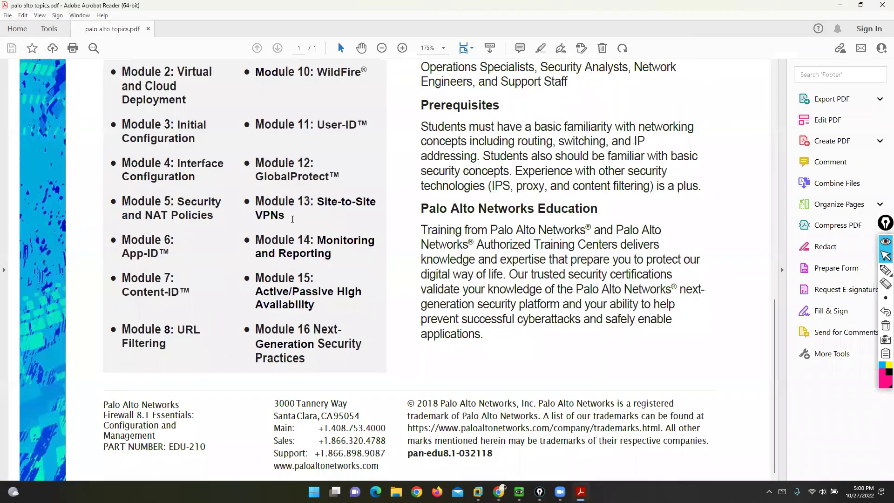
drag(122, 256, 157, 253)
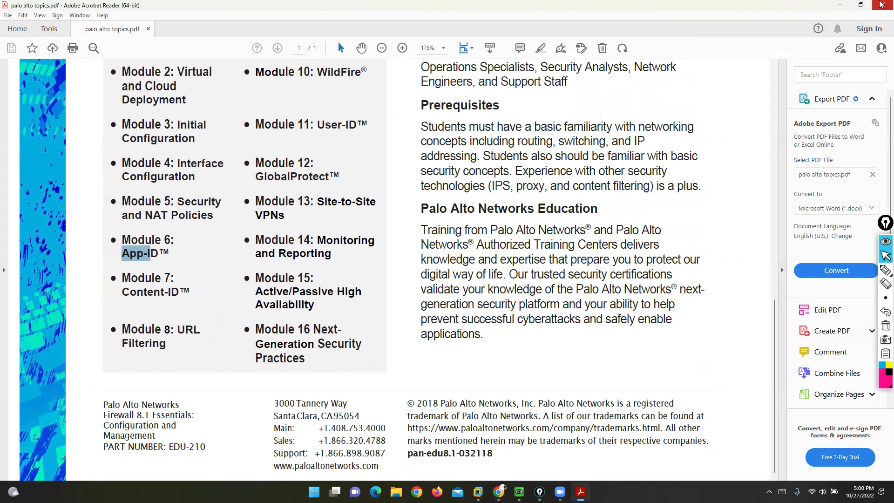
Bracket Module 6 App-ID, Module 7 Content-ID and Module 8 URL Filtering with the screen annotation pen
mouse_move(884, 271)
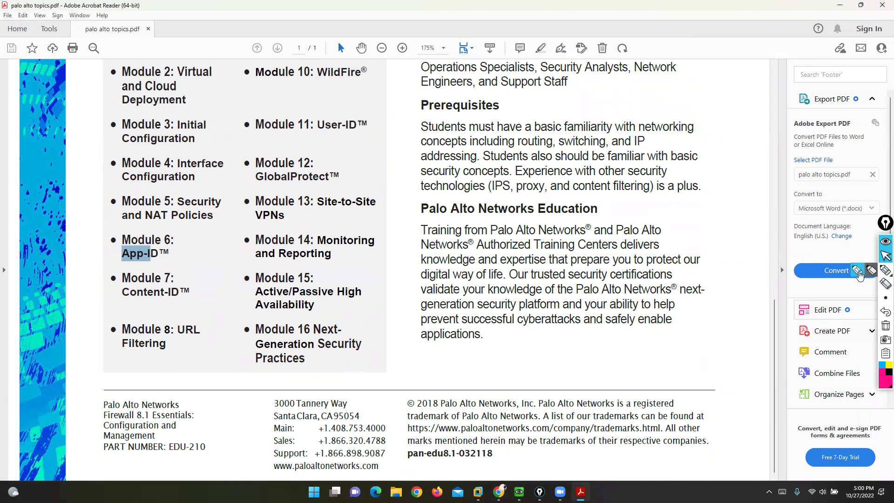
click(858, 271)
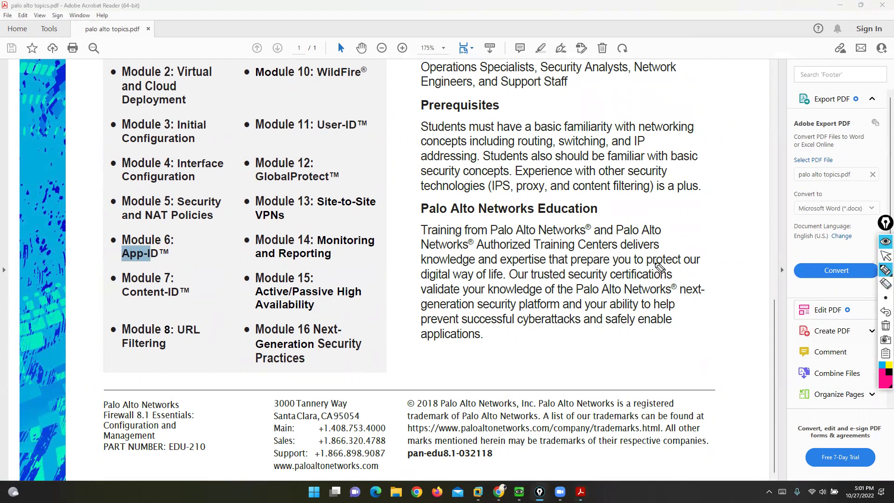
drag(165, 229, 180, 254)
mouse_move(116, 226)
mouse_down()
mouse_move(95, 253)
mouse_move(100, 290)
mouse_up()
drag(187, 269, 206, 289)
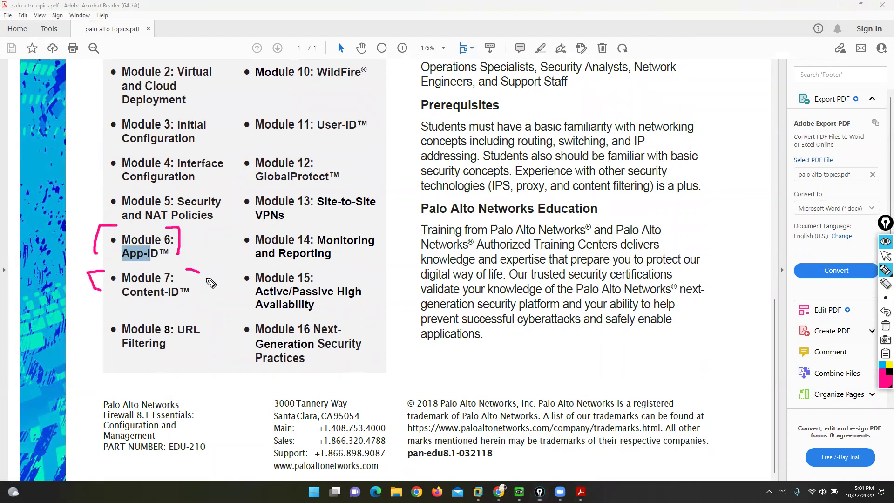
mouse_move(198, 320)
mouse_down()
mouse_move(214, 336)
mouse_move(203, 342)
mouse_up()
mouse_move(108, 311)
mouse_down()
mouse_move(95, 332)
mouse_move(108, 349)
mouse_up()
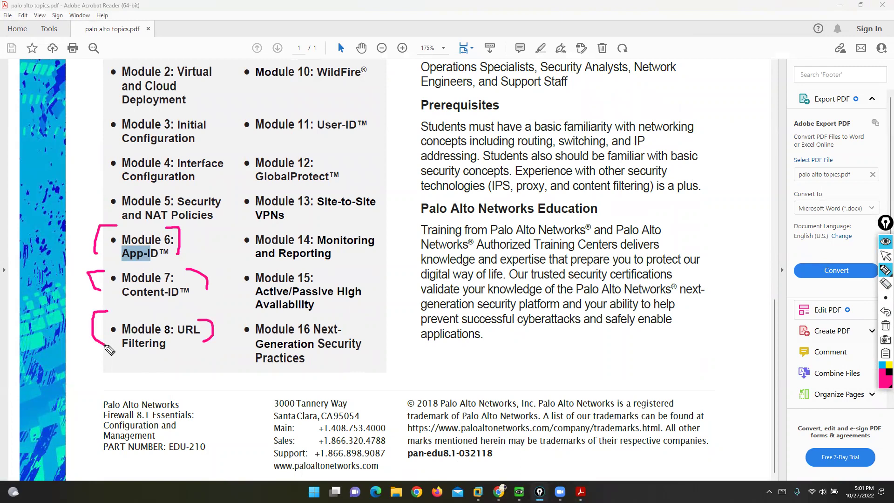
Bracket Module 11 User-ID and Module 10 WildFire with the annotation pen
mouse_move(349, 116)
mouse_down()
mouse_move(377, 116)
mouse_move(373, 136)
mouse_up()
drag(242, 116, 237, 139)
mouse_move(356, 62)
mouse_down()
mouse_move(378, 61)
mouse_move(379, 70)
mouse_up()
mouse_move(251, 62)
mouse_down()
mouse_move(231, 63)
mouse_move(251, 80)
mouse_up()
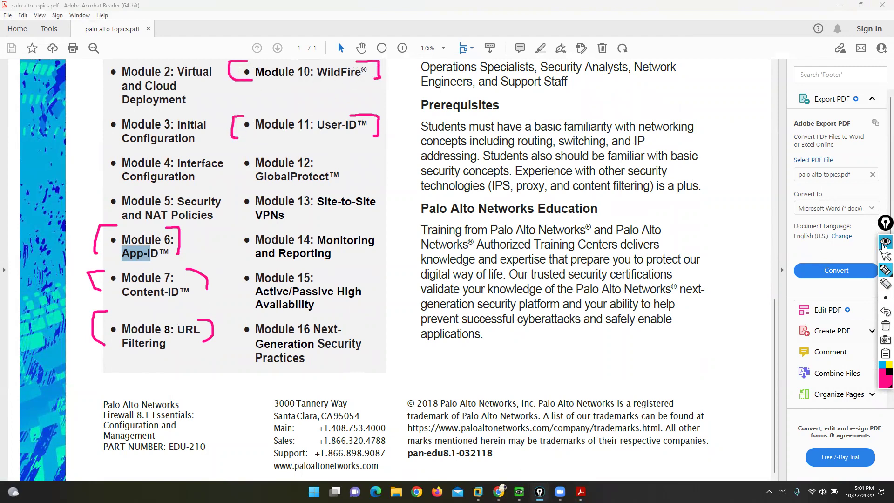
Return to the normal pointer, select the App-ID text under Module 6, and minimize the PDF window
click(885, 255)
scroll(729, 304, up, 2)
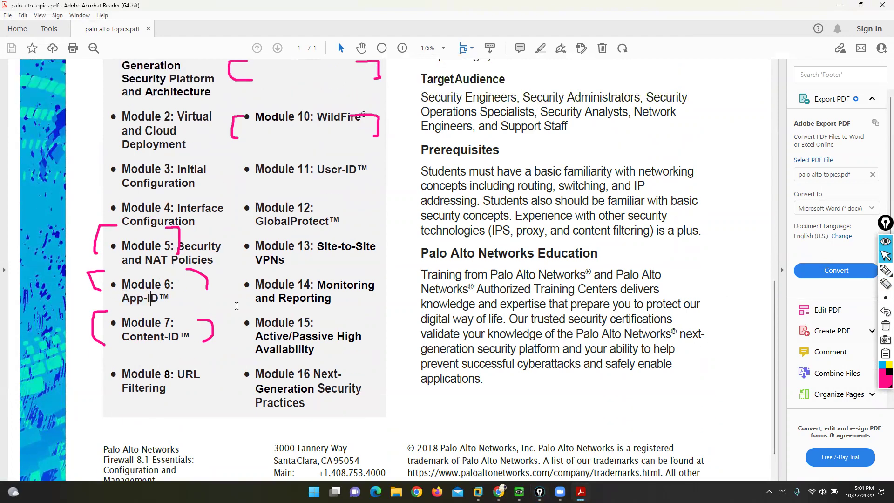
drag(122, 300, 158, 300)
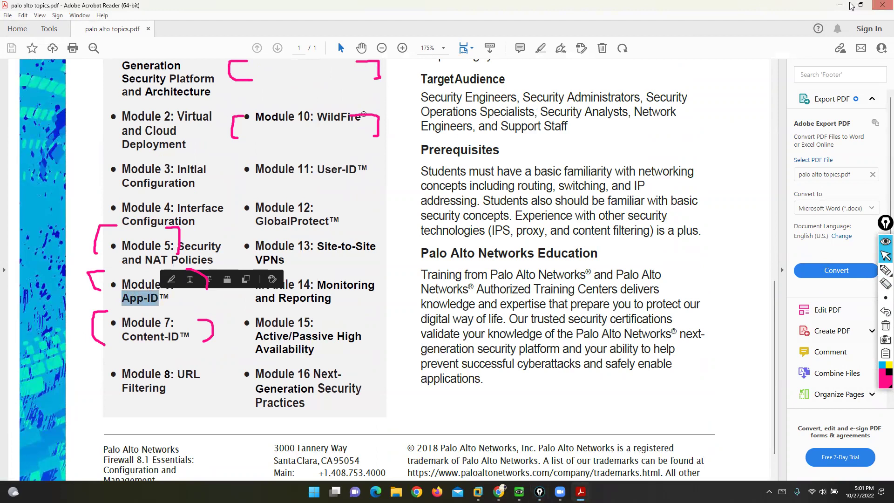
click(838, 7)
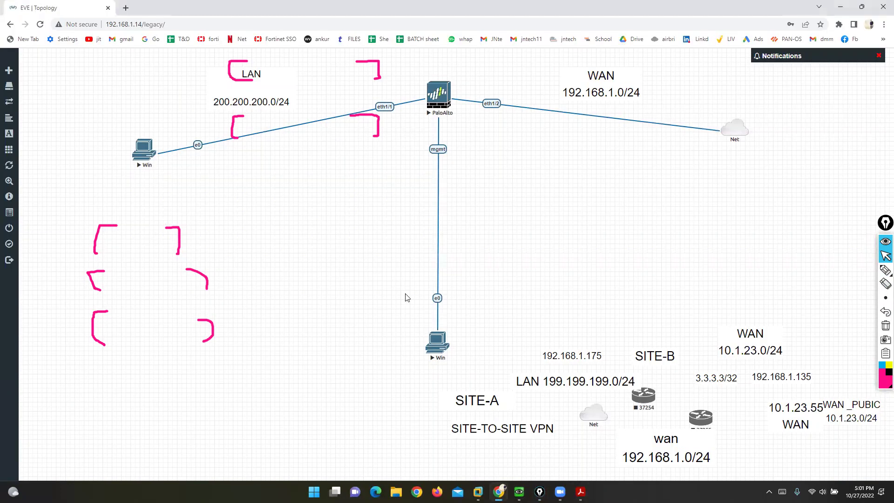
Erase all pen marks from the screen and switch to the QEMU (Win) virtual machine window
click(884, 324)
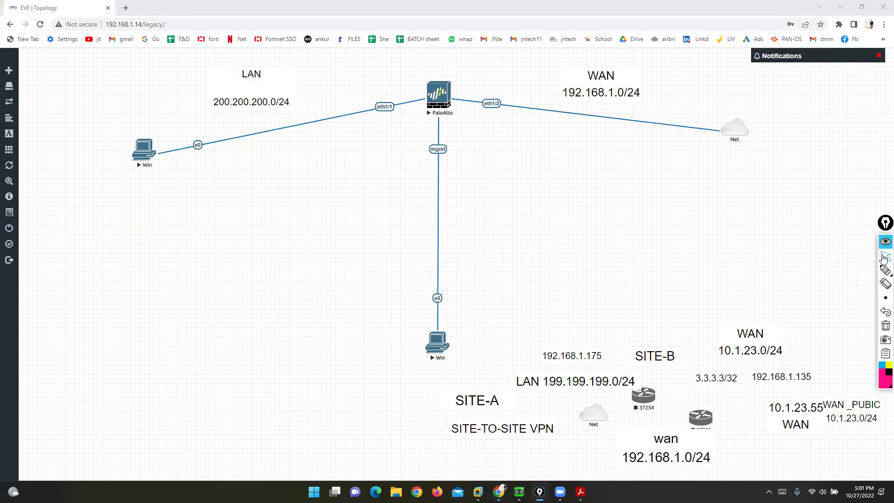
mouse_move(519, 492)
click(523, 436)
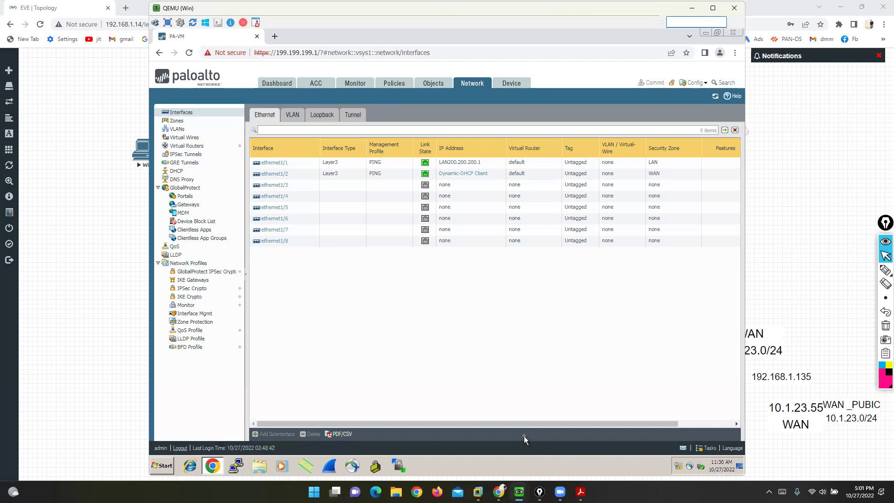
Start a new security policy rule on the firewall and view its source and destination settings
click(394, 84)
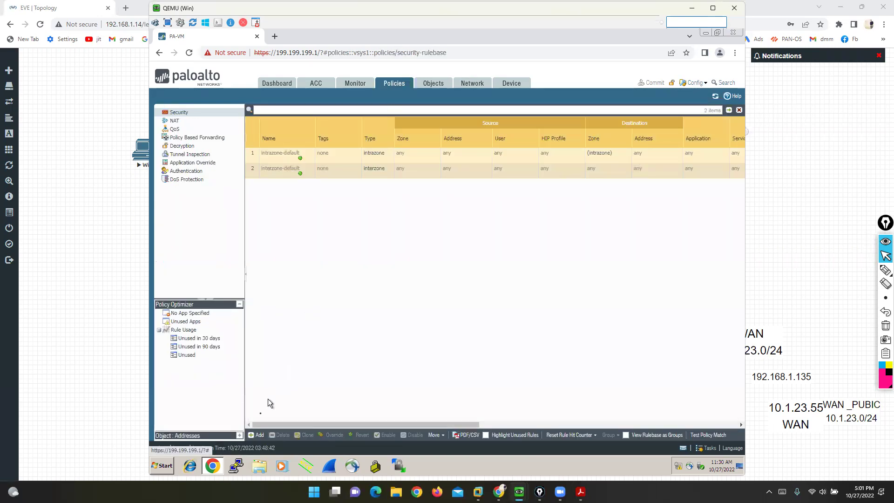
click(257, 436)
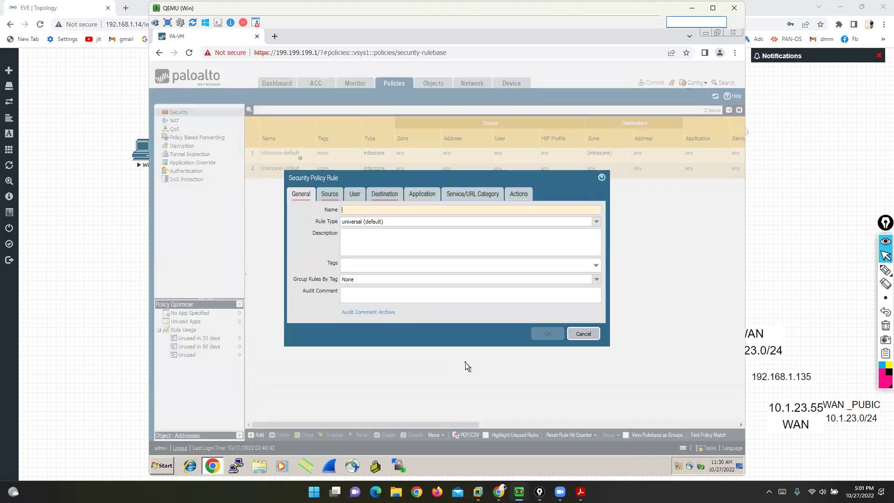
click(330, 195)
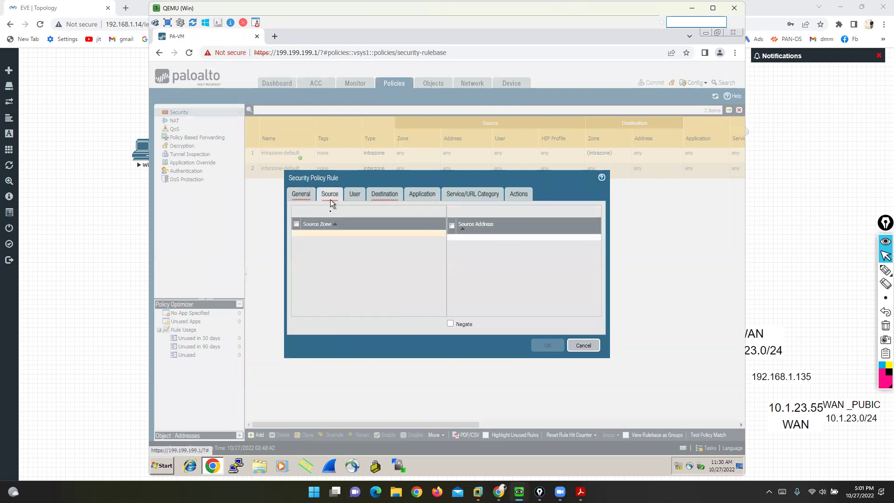
click(383, 198)
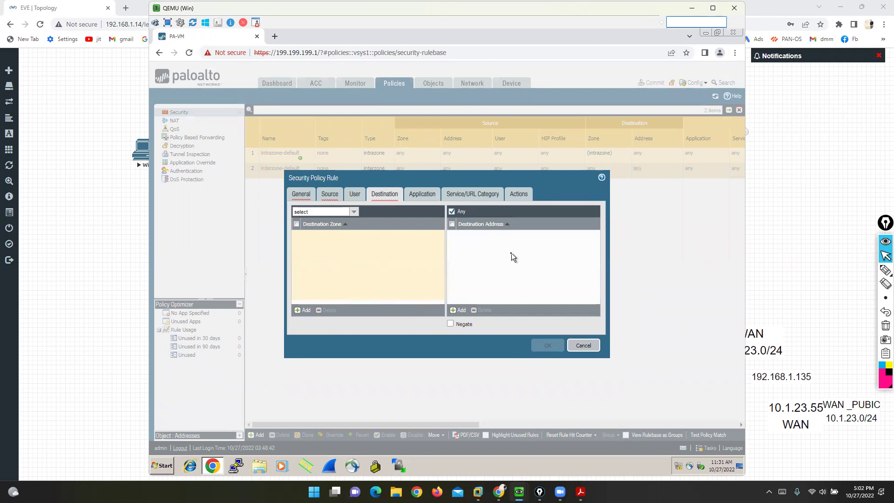
Add an application entry to the new security rule and browse the list of available applications
click(420, 196)
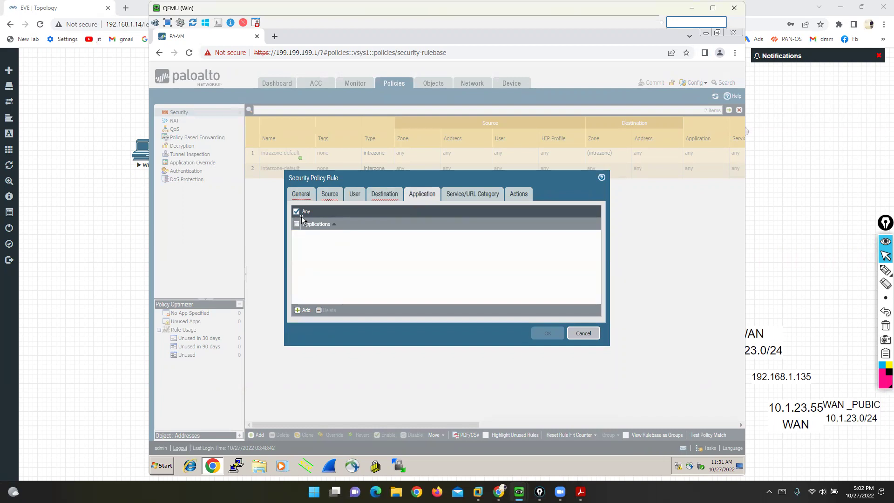
click(303, 310)
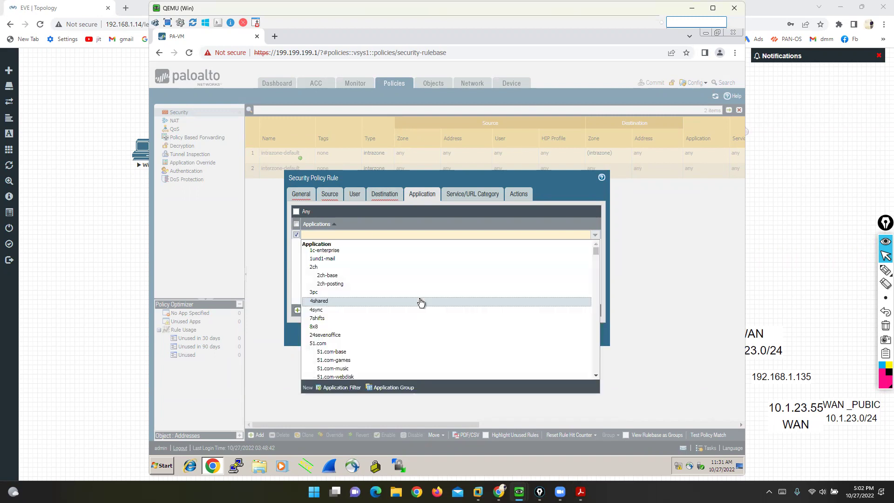
scroll(421, 303, down, 6)
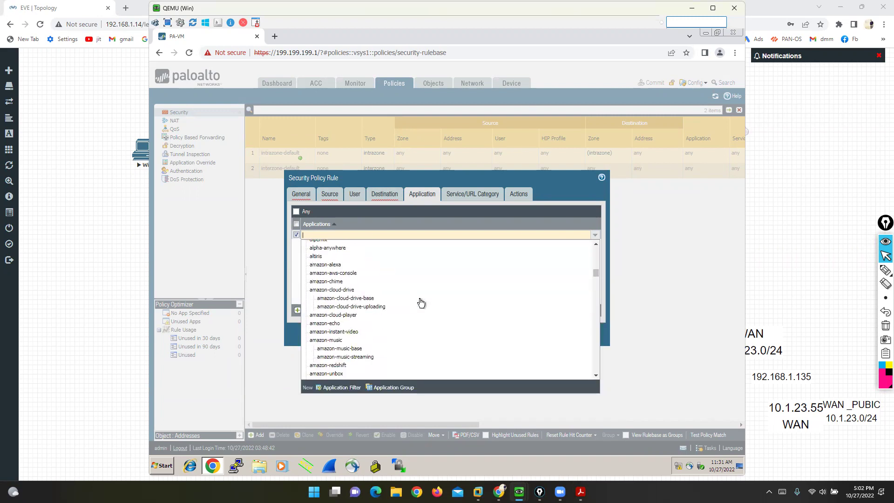
In a new Chrome tab, search Google for "palo alto applipedia" and open the Palo Alto Applipedia site
click(98, 144)
click(126, 8)
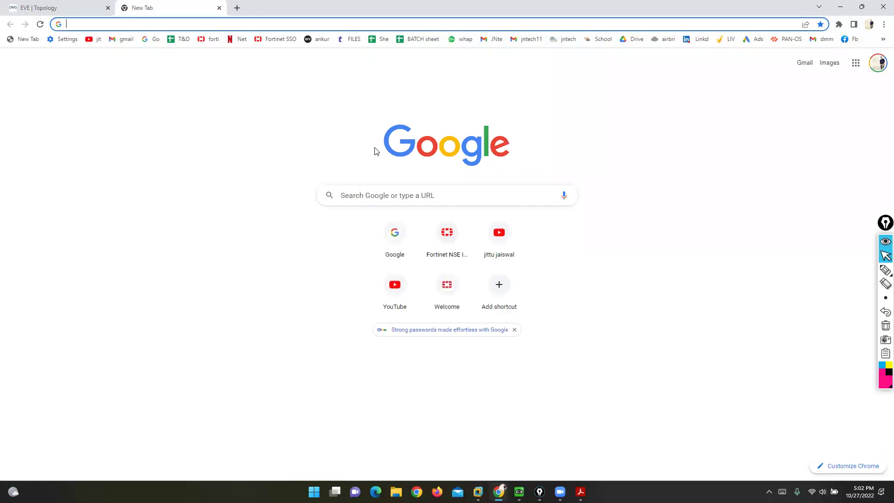
click(399, 247)
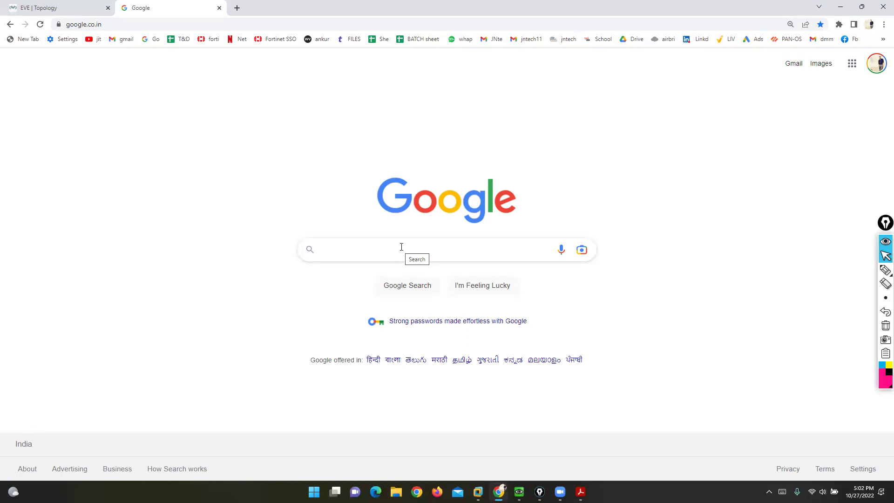
text(palo alto)
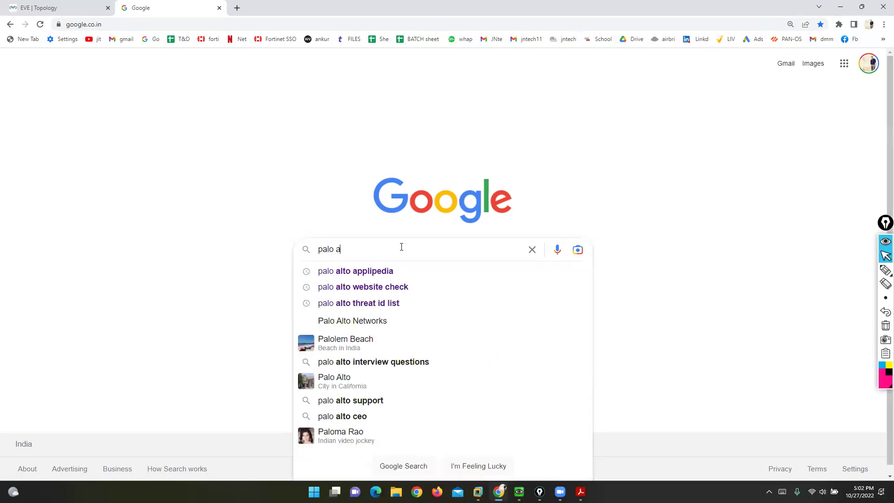
key(Down)
key(Return)
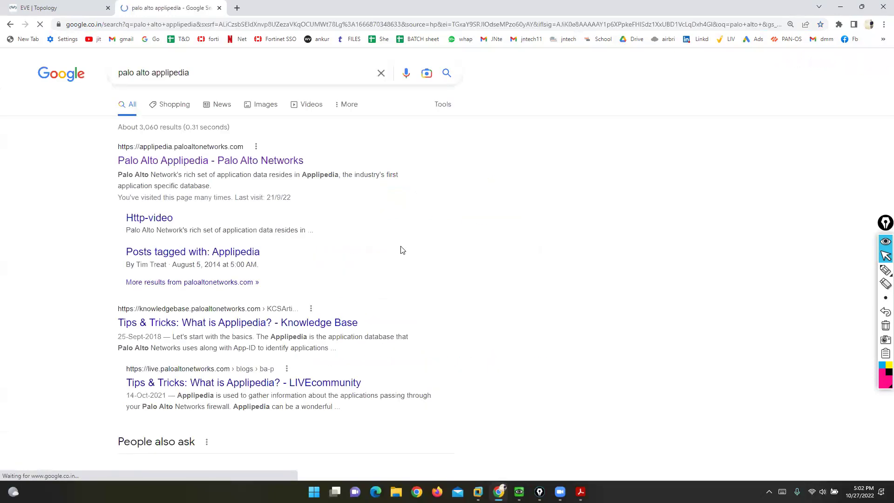
click(193, 163)
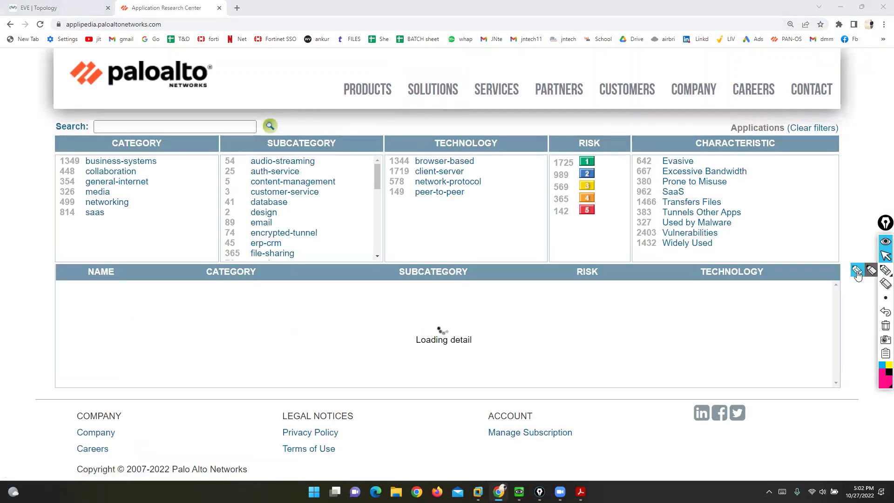
Outline the Applipedia web address and the total application count with the annotation pen, erasing each mark
click(884, 269)
mouse_move(53, 22)
mouse_down()
mouse_move(95, 35)
mouse_move(182, 35)
mouse_move(162, 13)
mouse_move(66, 13)
mouse_up()
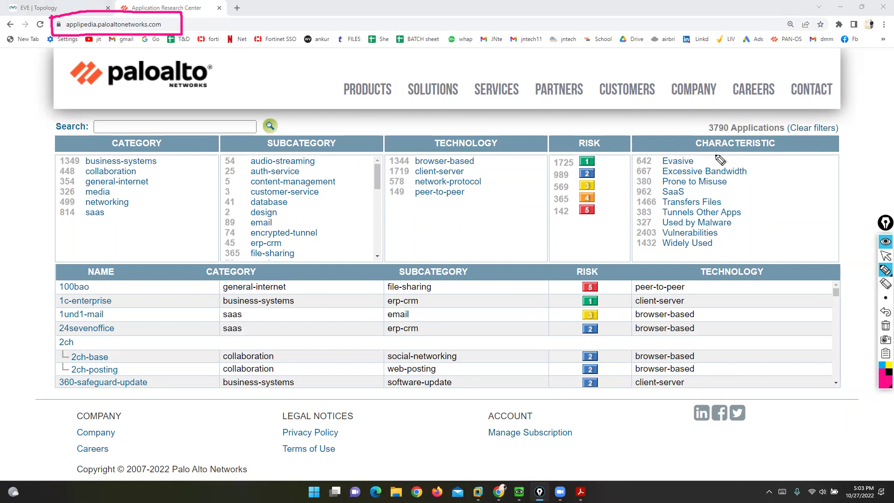
click(884, 326)
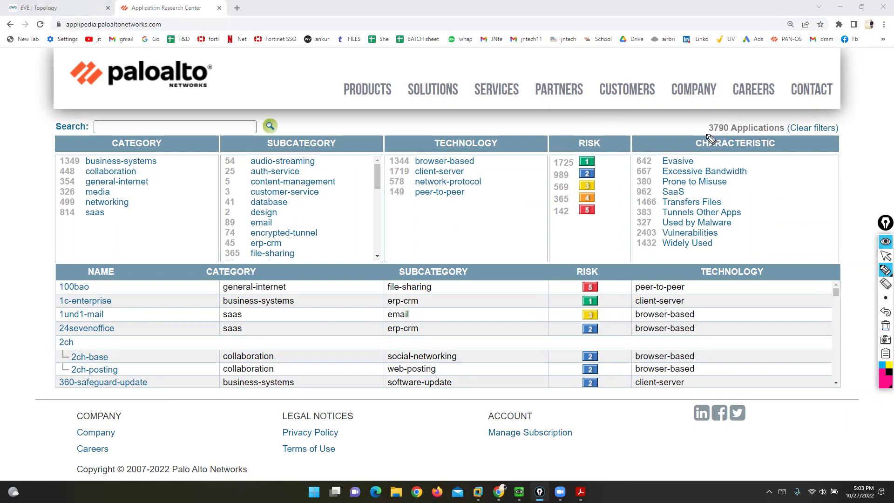
mouse_move(699, 119)
mouse_down()
mouse_move(701, 136)
mouse_move(855, 140)
mouse_move(820, 111)
mouse_move(689, 119)
mouse_move(712, 134)
mouse_up()
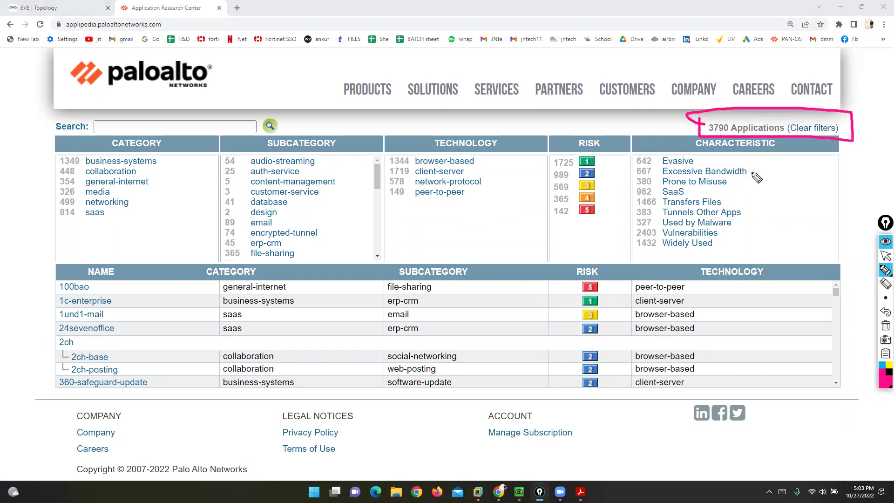
click(885, 326)
Circle the Category, Subcategory, Technology, Risk and Characteristic headings with the pen, and erase the marks
mouse_move(146, 127)
mouse_down()
mouse_move(94, 140)
mouse_move(156, 151)
mouse_move(147, 130)
mouse_up()
mouse_move(307, 129)
mouse_down()
mouse_move(249, 134)
mouse_move(312, 127)
mouse_up()
mouse_move(491, 128)
mouse_down()
mouse_move(424, 129)
mouse_move(512, 153)
mouse_move(494, 135)
mouse_up()
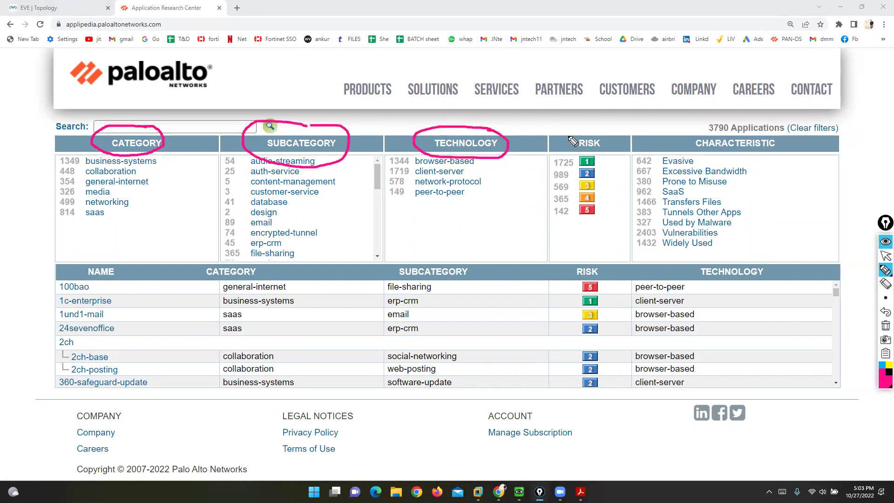
mouse_move(596, 133)
mouse_down()
mouse_move(574, 139)
mouse_move(613, 148)
mouse_move(591, 129)
mouse_up()
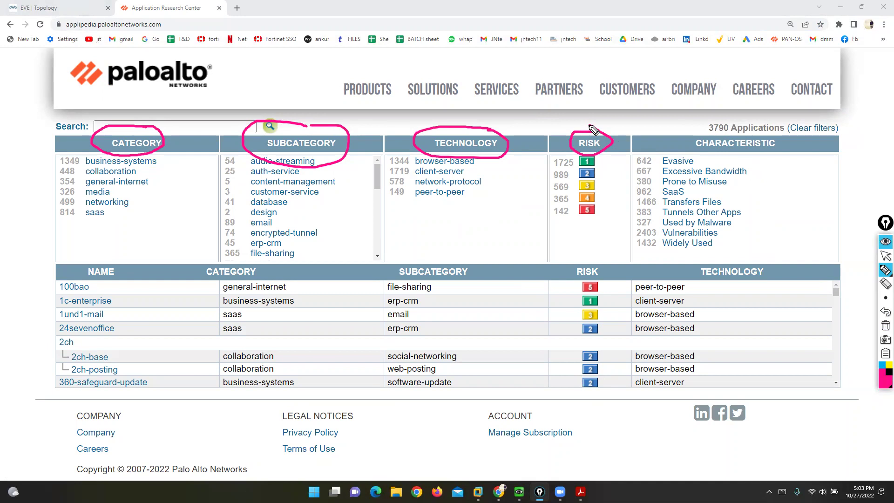
mouse_move(756, 135)
mouse_down()
mouse_move(715, 171)
mouse_move(717, 132)
mouse_up()
click(886, 325)
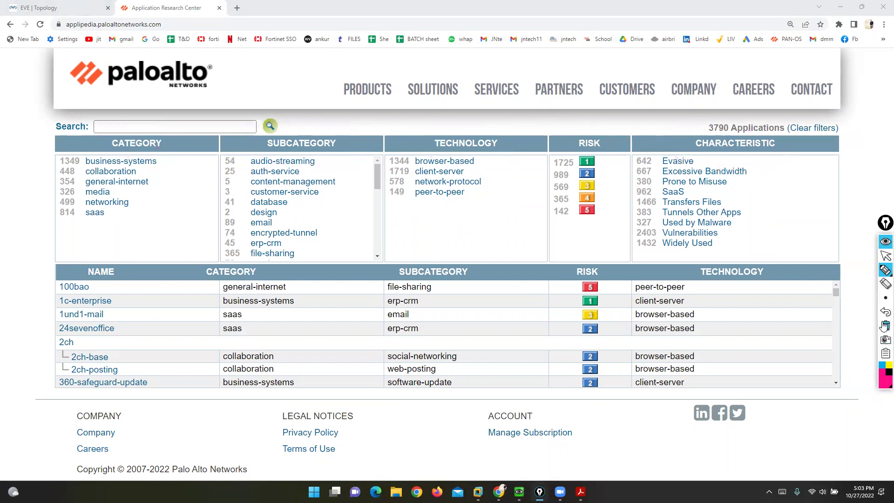
click(884, 262)
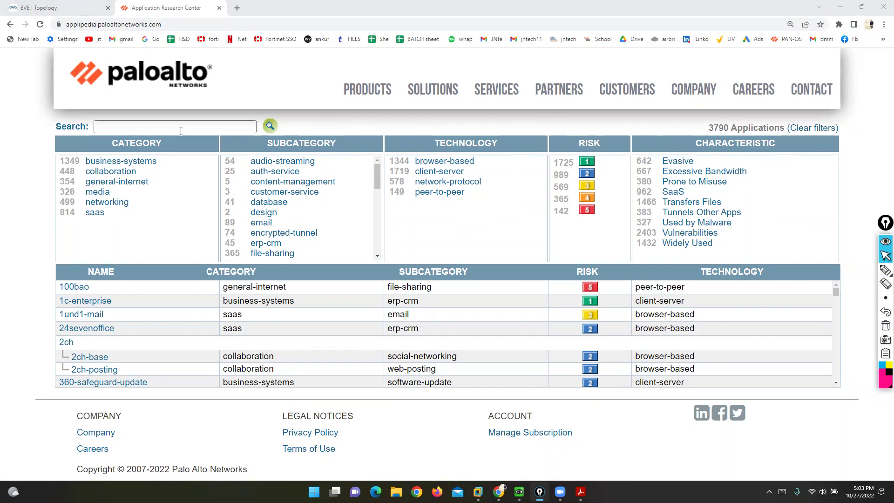
Search Applipedia for "facebook" and bracket the parent facebook entry in the results with the annotation pen
click(161, 127)
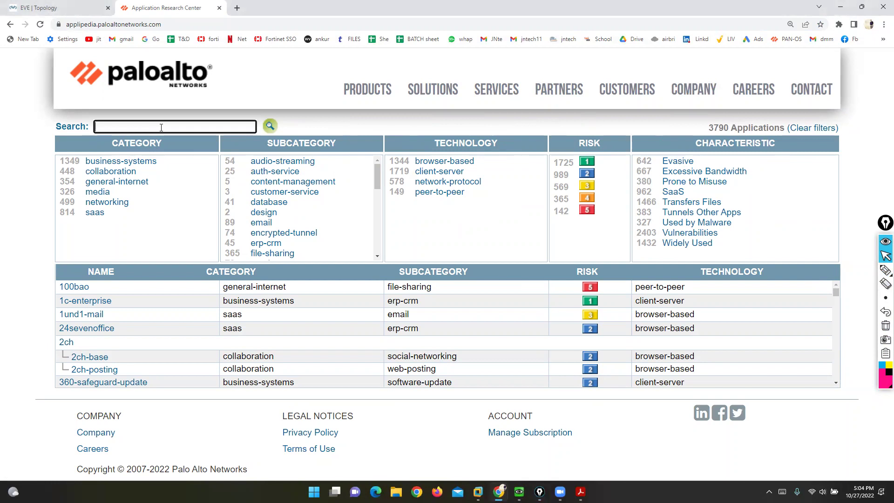
text(facebook)
key(Return)
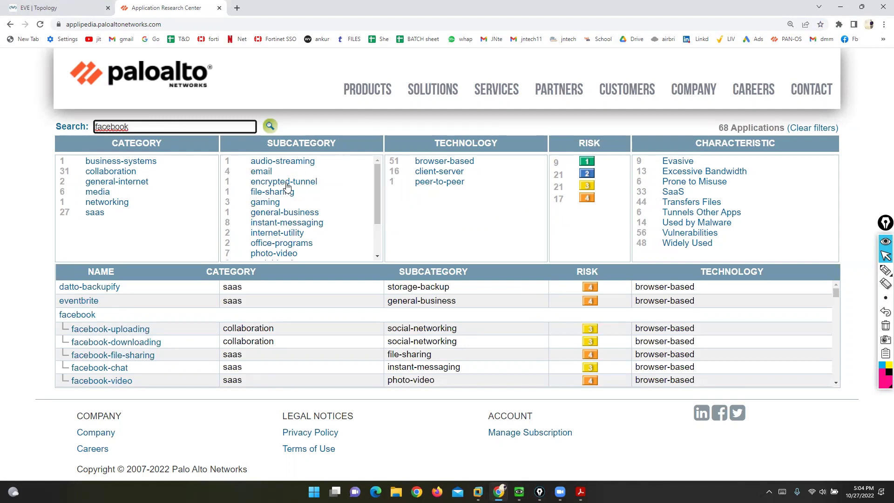
click(885, 270)
mouse_move(93, 306)
mouse_down()
mouse_move(101, 322)
mouse_move(49, 320)
mouse_up()
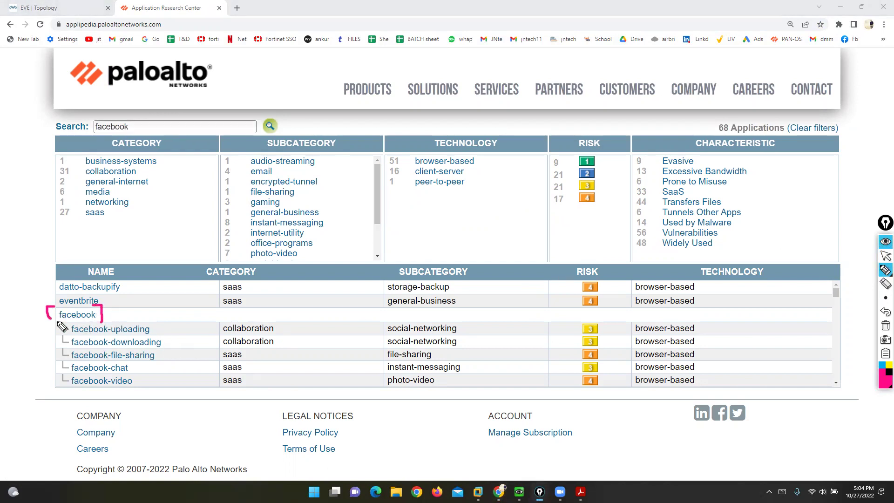
click(885, 256)
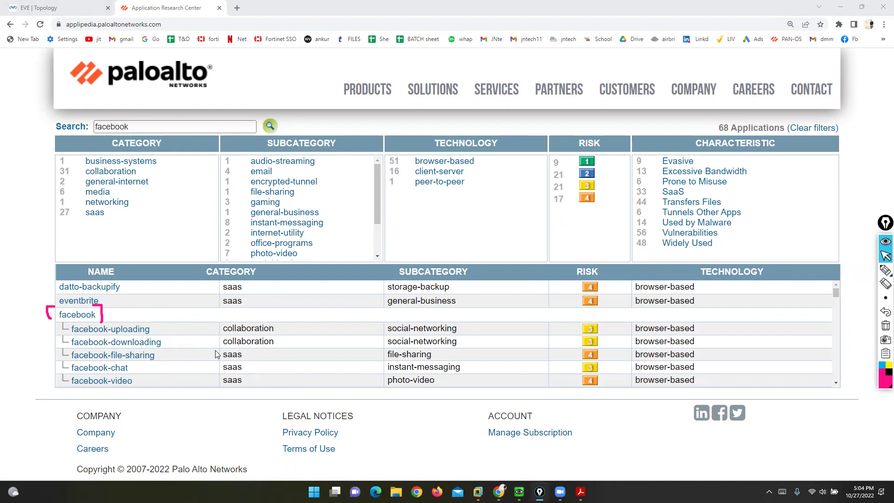
scroll(216, 353, down, 1)
scroll(194, 345, up, 1)
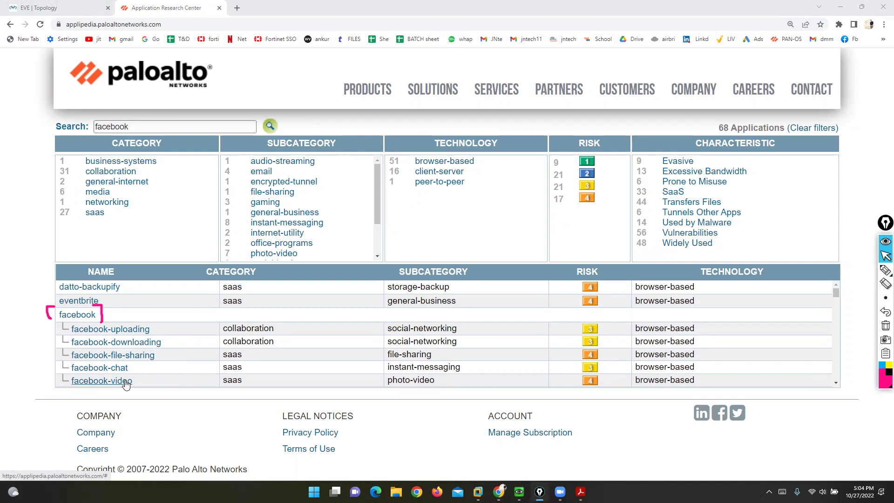
View the facebook application's description, highlight its opening words and "a social networking website", and close the details
click(77, 315)
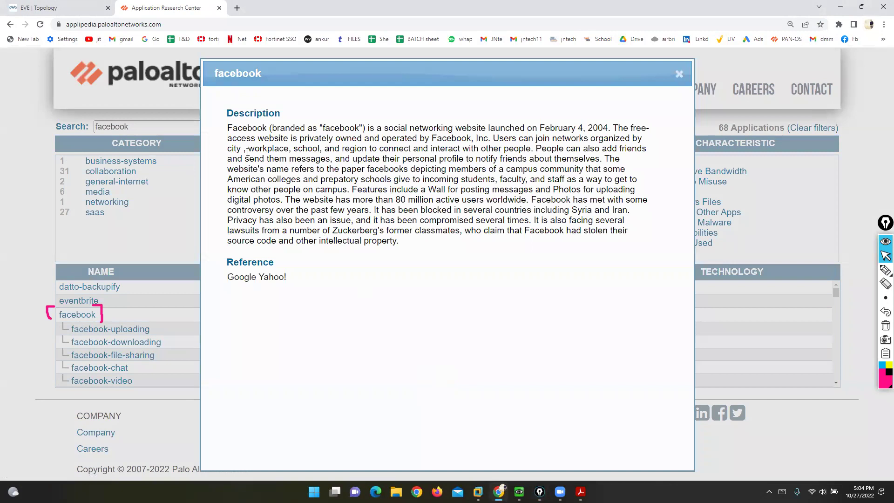
drag(228, 128, 545, 131)
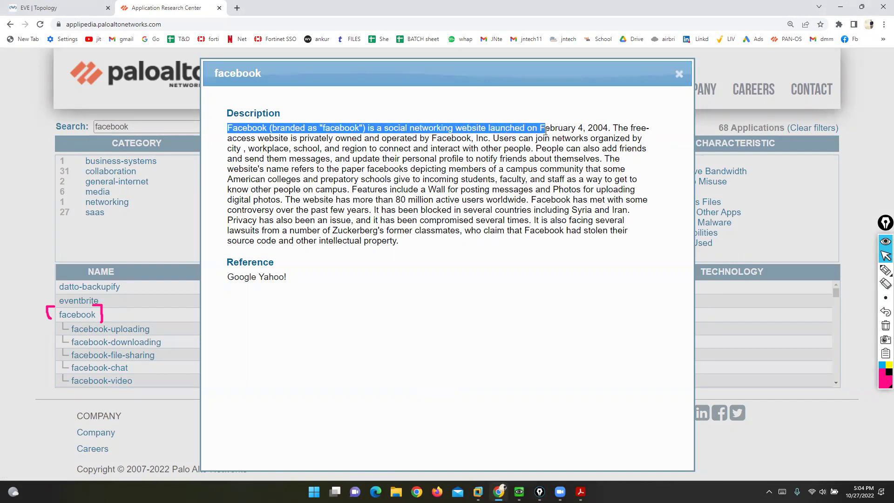
click(545, 130)
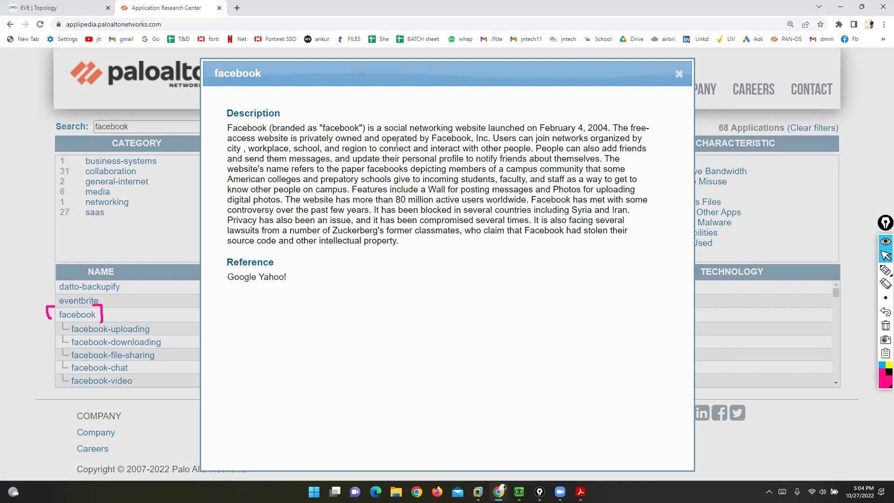
drag(375, 128, 490, 128)
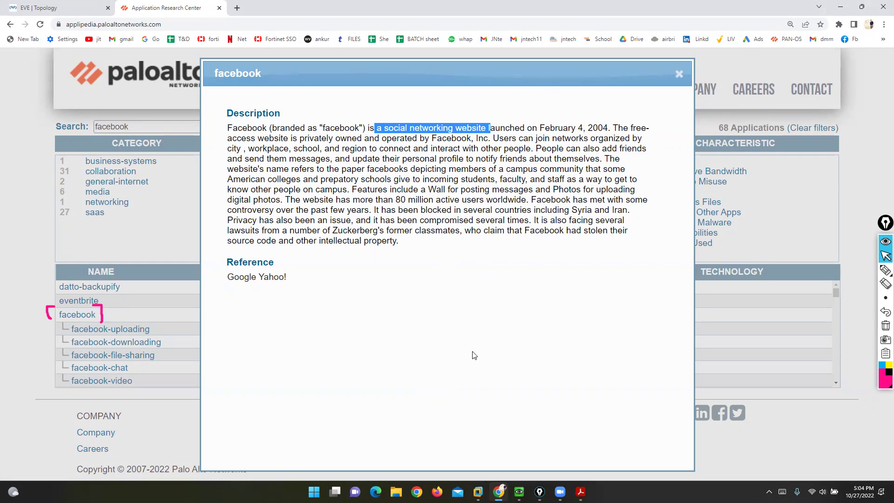
click(679, 74)
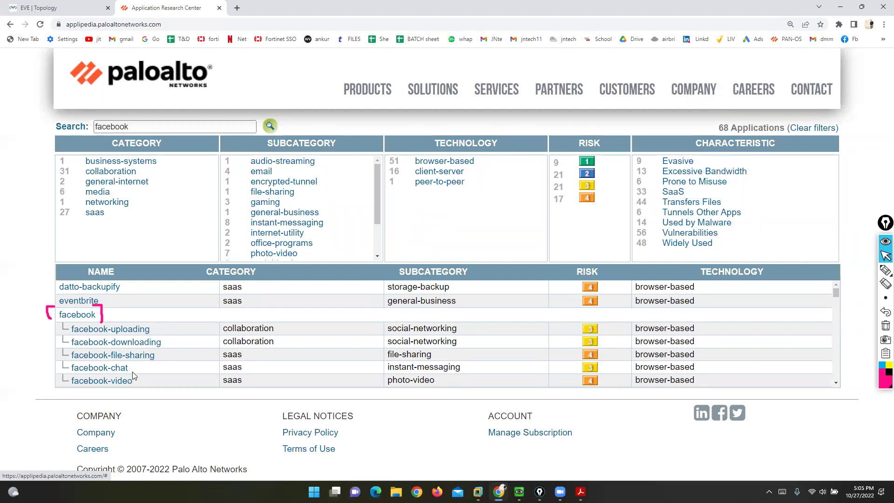
Open the facebook-file-sharing details, highlight "Depends on Applications", and bracket the dependent applications with the pen before erasing all marks
click(119, 355)
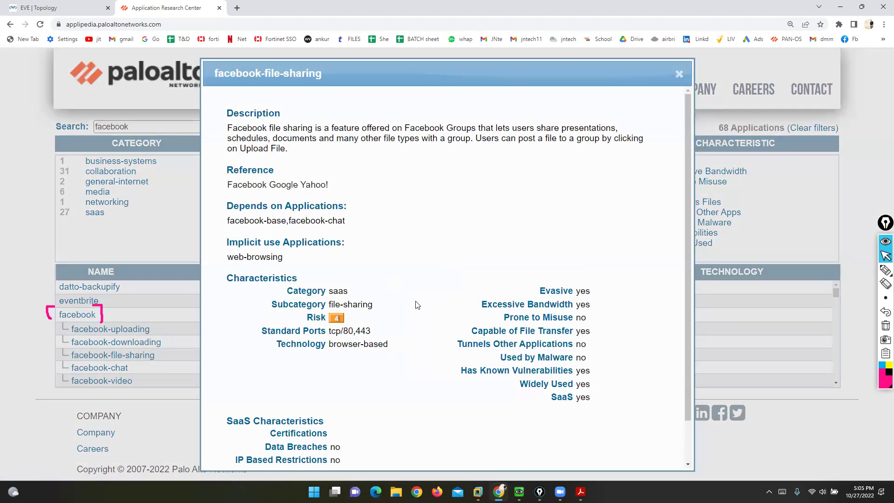
drag(233, 128, 273, 129)
drag(228, 206, 358, 207)
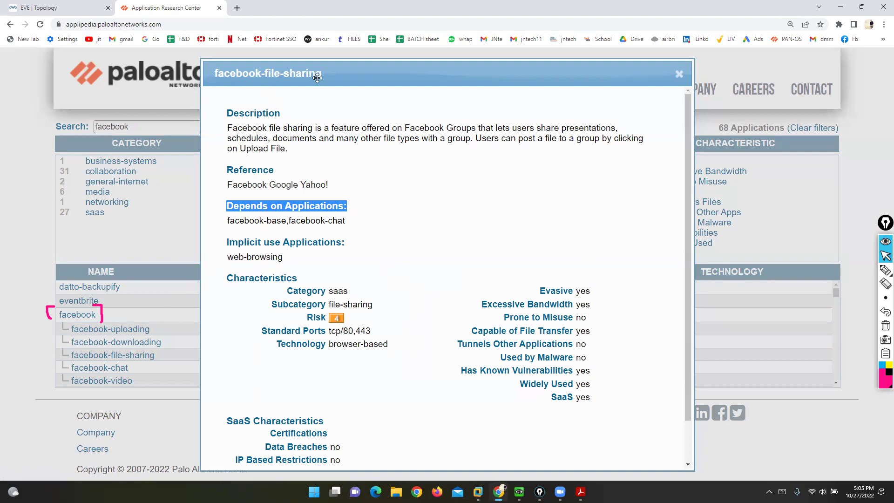
click(885, 269)
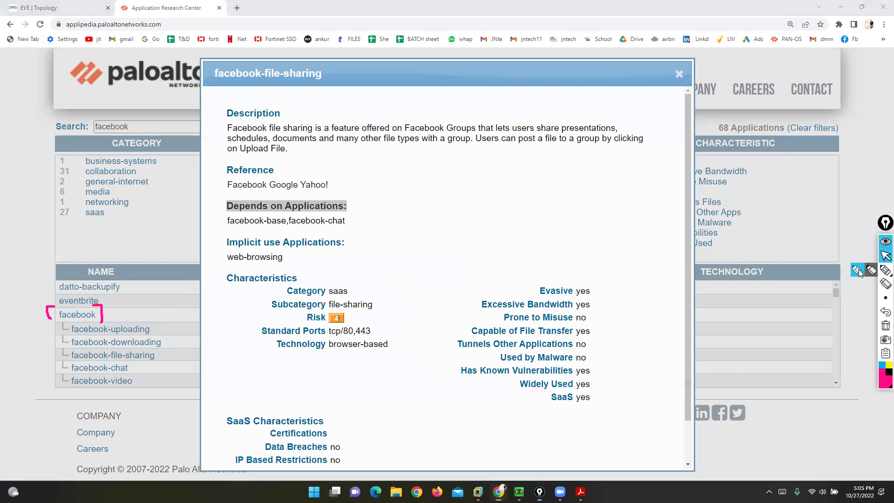
drag(347, 213, 347, 229)
drag(222, 213, 222, 229)
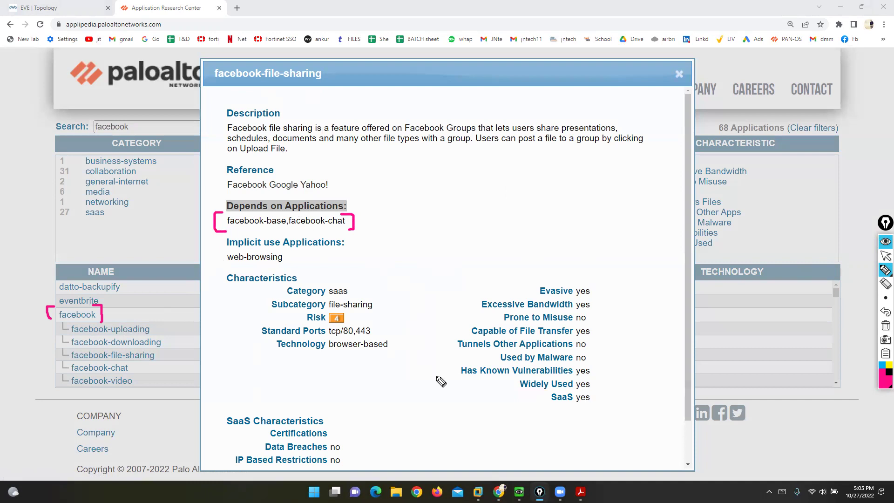
click(885, 325)
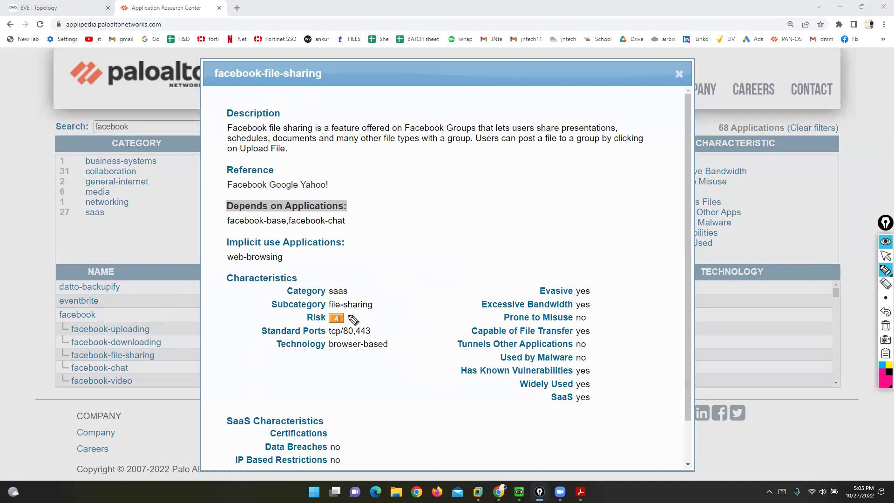
Mark the standard ports and risk of facebook-file-sharing with the pen, erase the marks, and close the details
drag(371, 320, 378, 335)
mouse_move(292, 326)
mouse_down()
mouse_move(286, 336)
mouse_move(294, 338)
mouse_up()
mouse_move(336, 307)
mouse_down()
mouse_move(350, 314)
mouse_move(324, 337)
mouse_move(319, 303)
mouse_move(350, 315)
mouse_up()
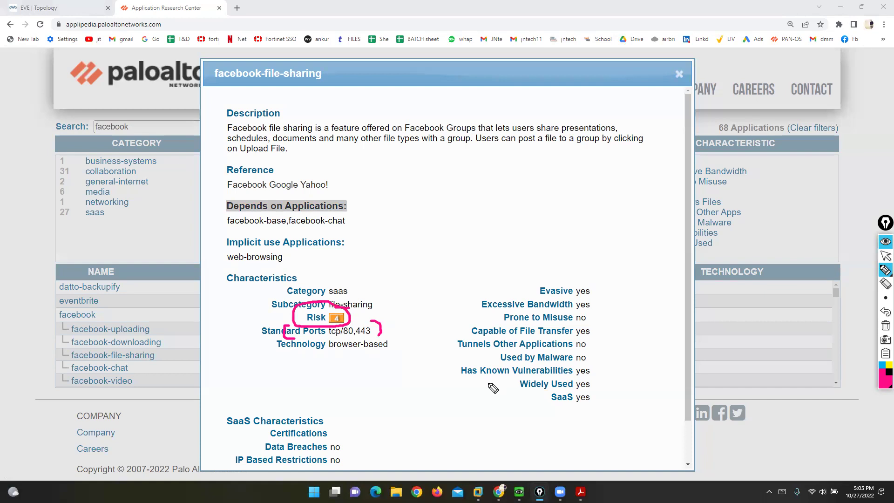
click(885, 326)
click(885, 258)
click(679, 73)
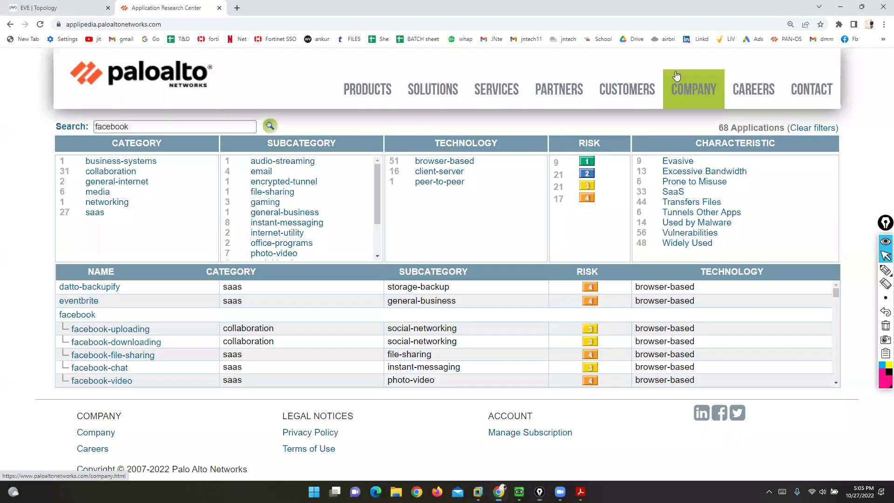
Draw a pen line across the facebook-file-sharing row and circle its category, subcategory and risk values
click(884, 270)
drag(169, 353, 540, 356)
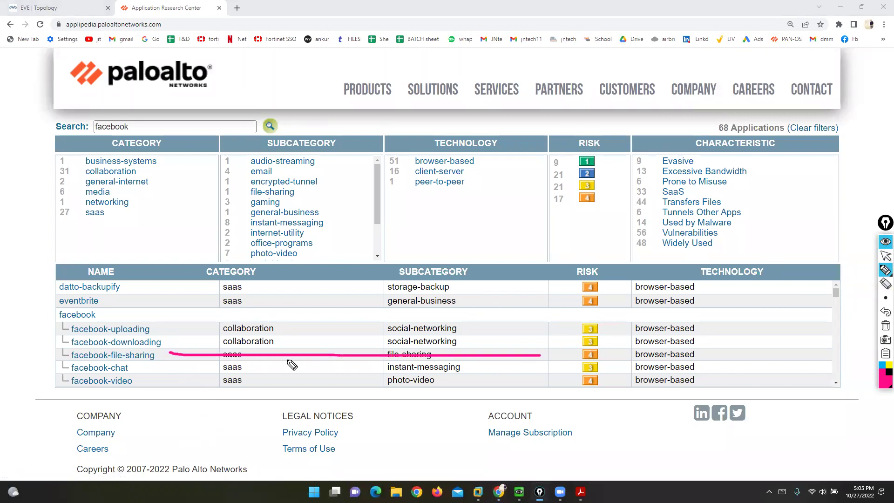
mouse_move(247, 347)
mouse_down()
mouse_move(216, 359)
mouse_move(259, 349)
mouse_up()
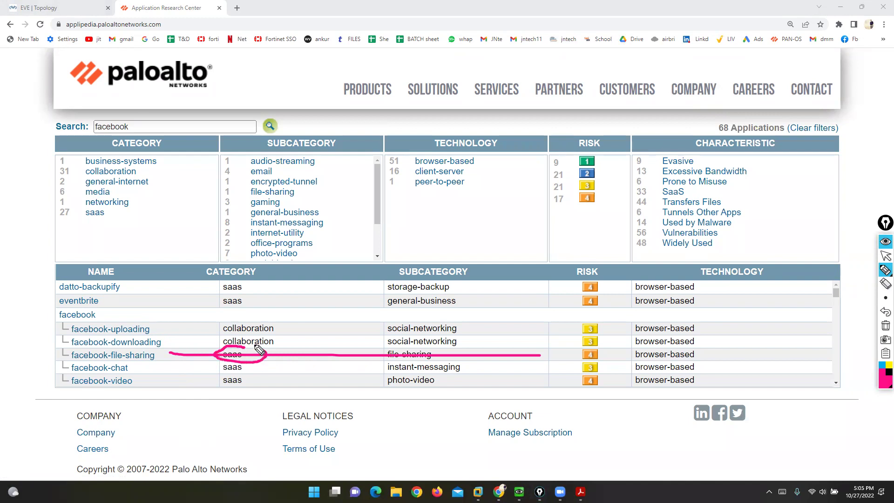
mouse_move(429, 347)
mouse_down()
mouse_move(399, 344)
mouse_move(381, 361)
mouse_move(441, 352)
mouse_move(428, 345)
mouse_up()
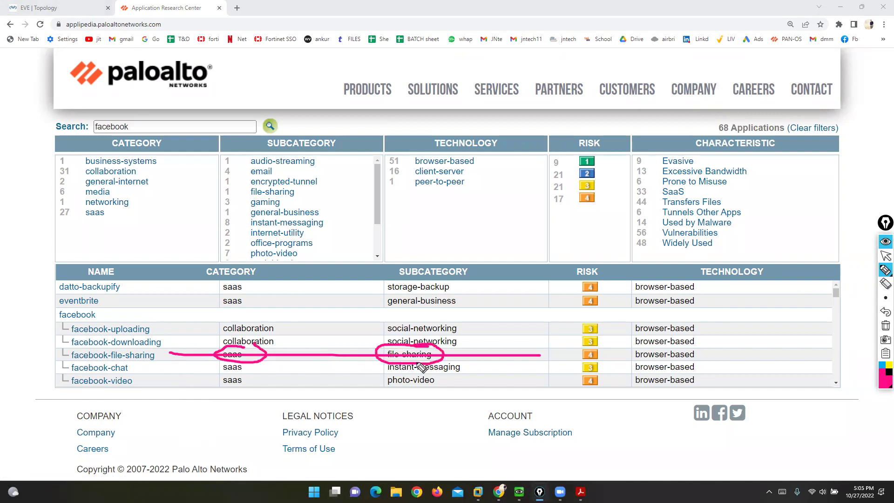
mouse_move(599, 346)
mouse_down()
mouse_move(579, 359)
mouse_move(599, 353)
mouse_up()
click(885, 256)
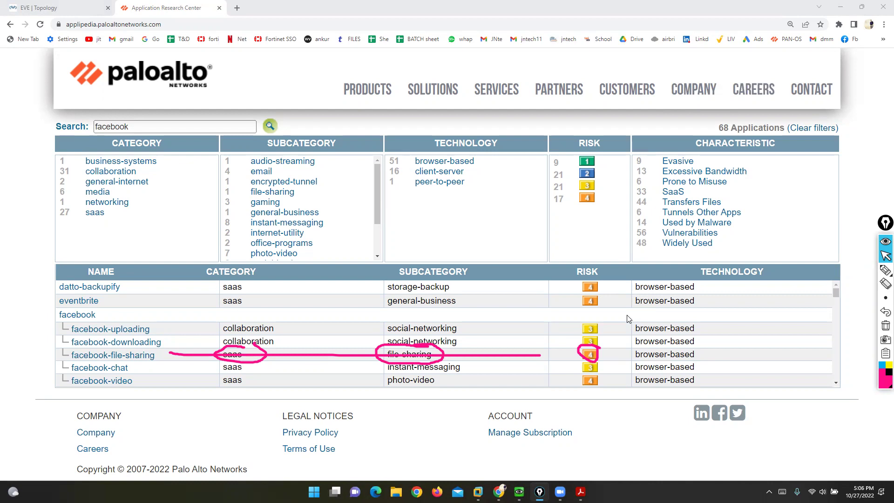
Search Google for "mozilla firefox download" in a new browser tab and erase the leftover pen marks
click(237, 8)
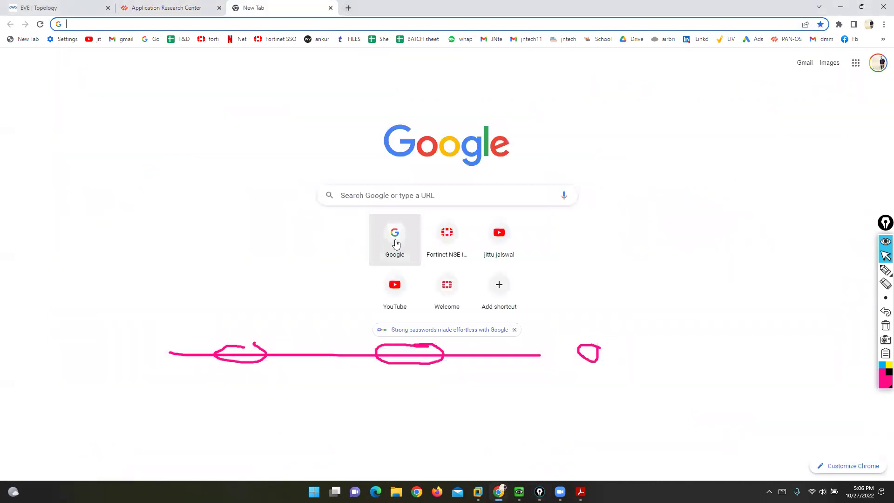
click(397, 240)
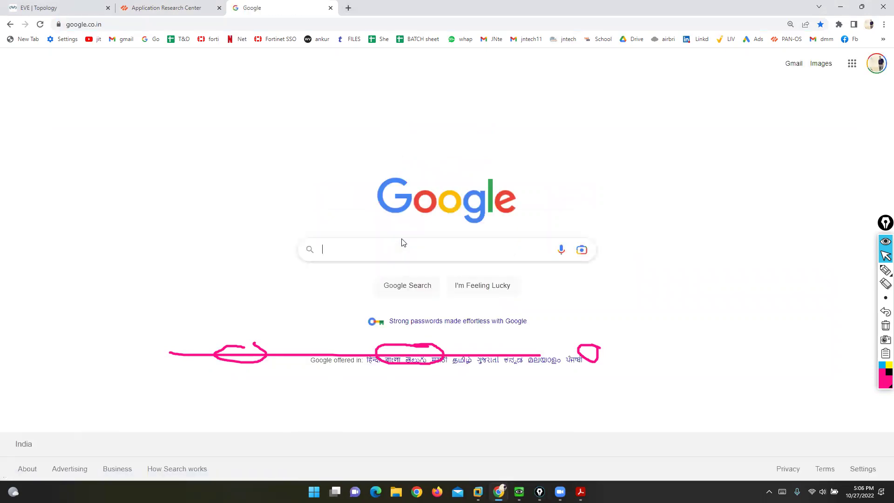
text(mozzi)
key(Down)
key(Return)
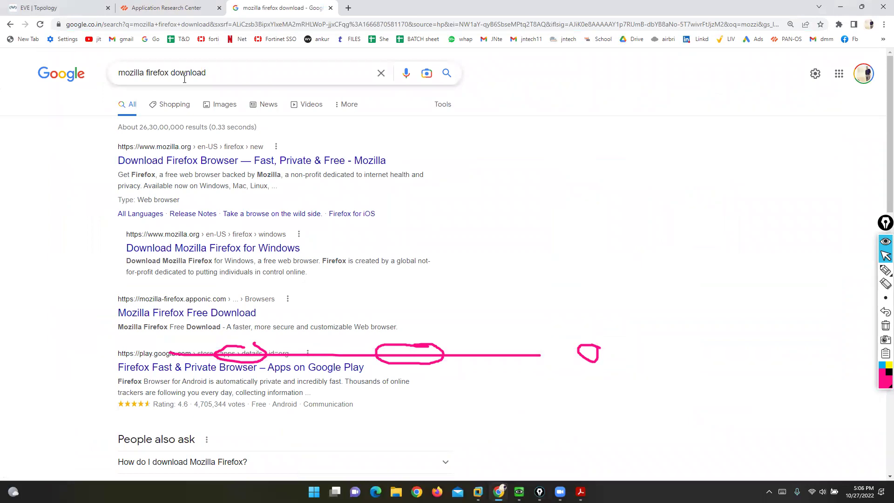
click(885, 326)
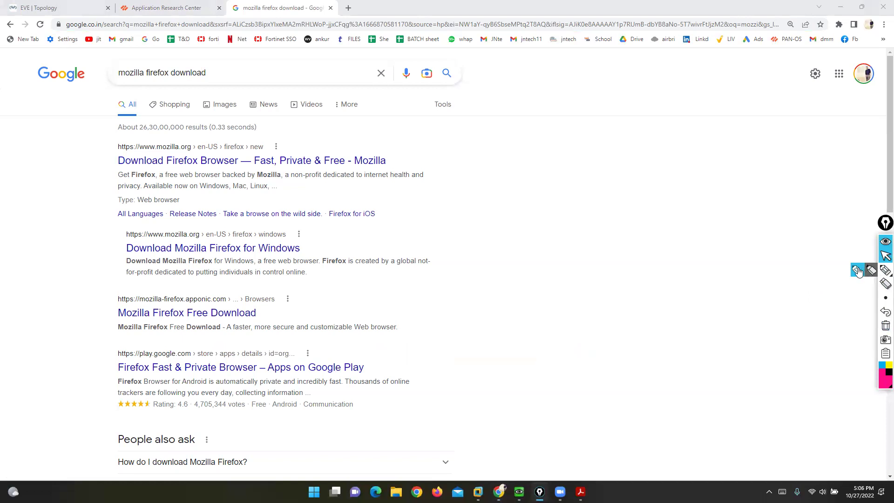
click(885, 270)
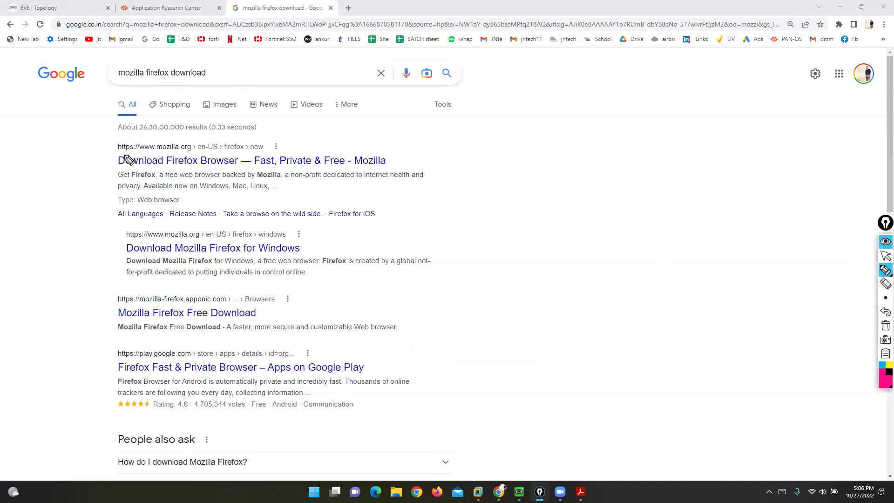
mouse_move(116, 134)
mouse_down()
mouse_move(94, 139)
mouse_move(111, 155)
mouse_up()
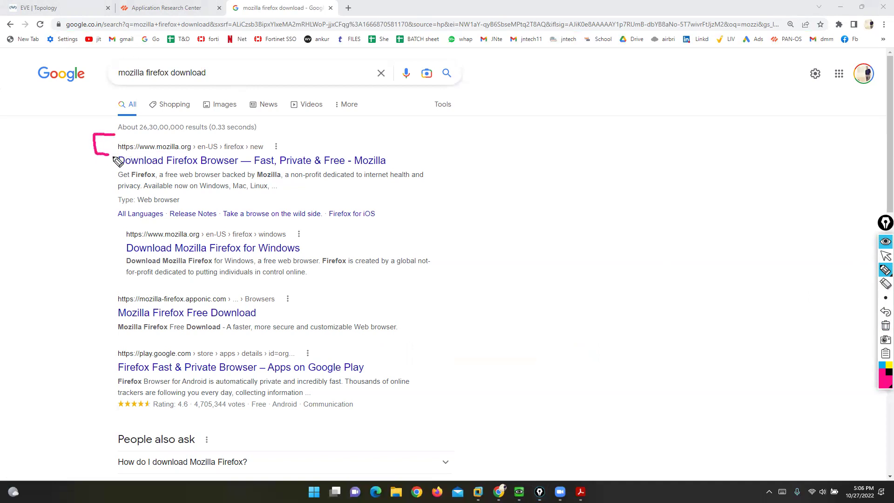
mouse_move(260, 137)
mouse_down()
mouse_move(284, 136)
mouse_move(285, 150)
mouse_up()
drag(124, 152, 191, 154)
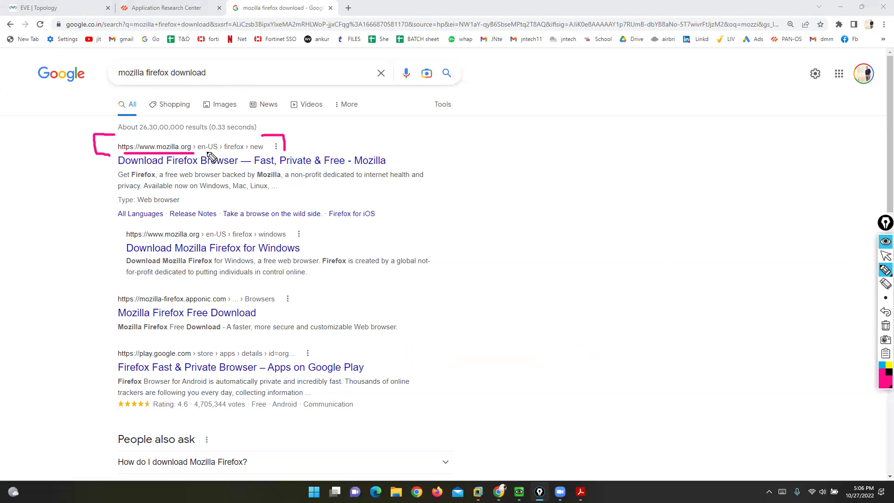
click(885, 326)
click(885, 256)
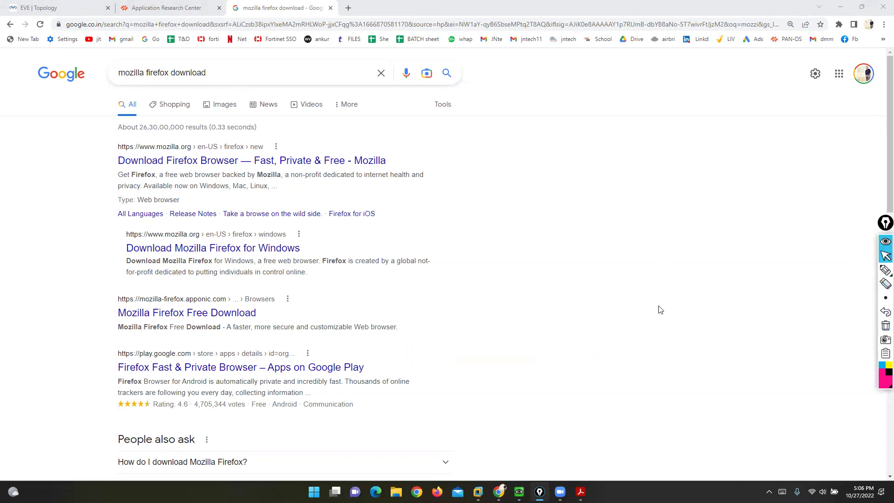
Bracket and underline the mozilla-firefox.en.softonic.com result address with the pen, erase the marks, and close the Google results tab
scroll(660, 310, down, 8)
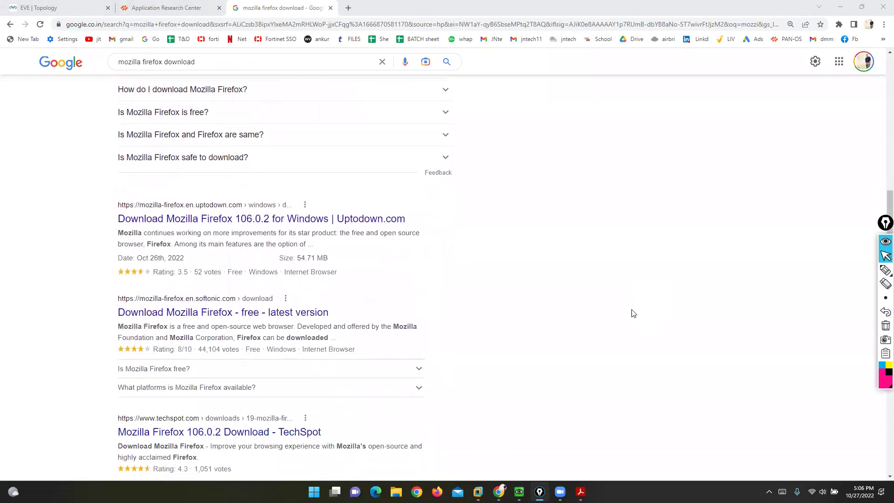
scroll(620, 309, down, 2)
click(886, 270)
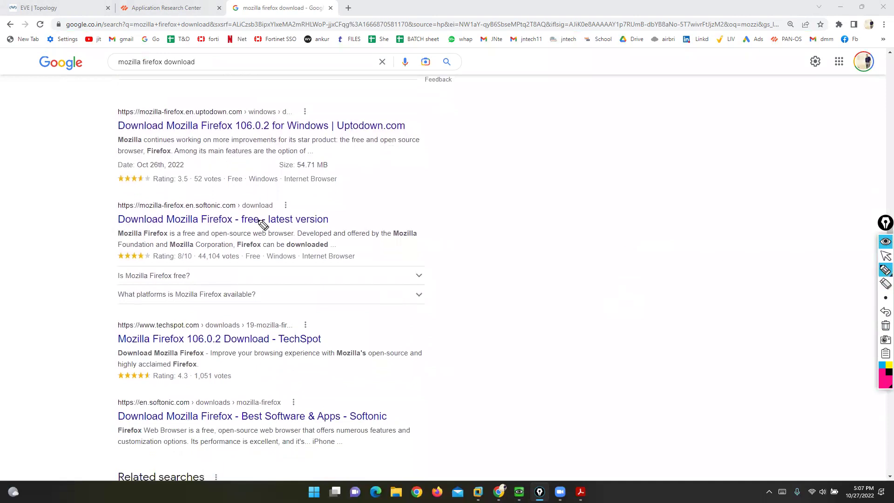
mouse_move(114, 193)
mouse_down()
mouse_move(108, 214)
mouse_move(238, 209)
mouse_up()
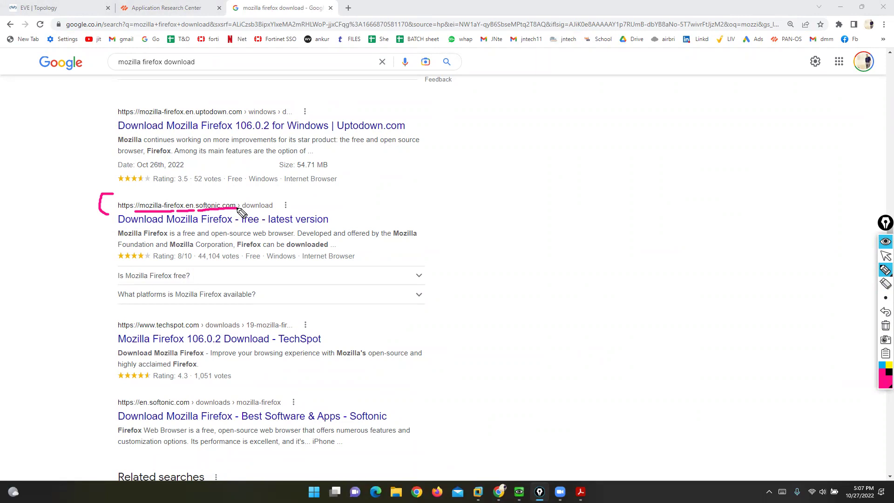
click(885, 326)
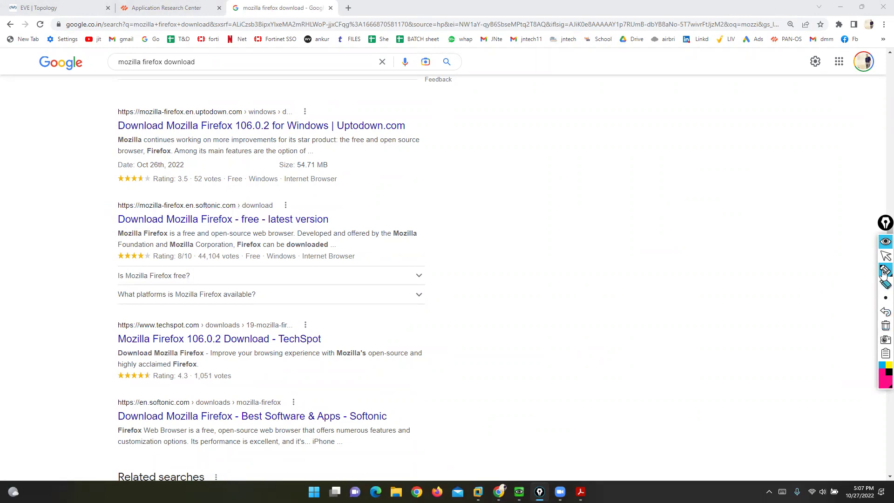
click(885, 255)
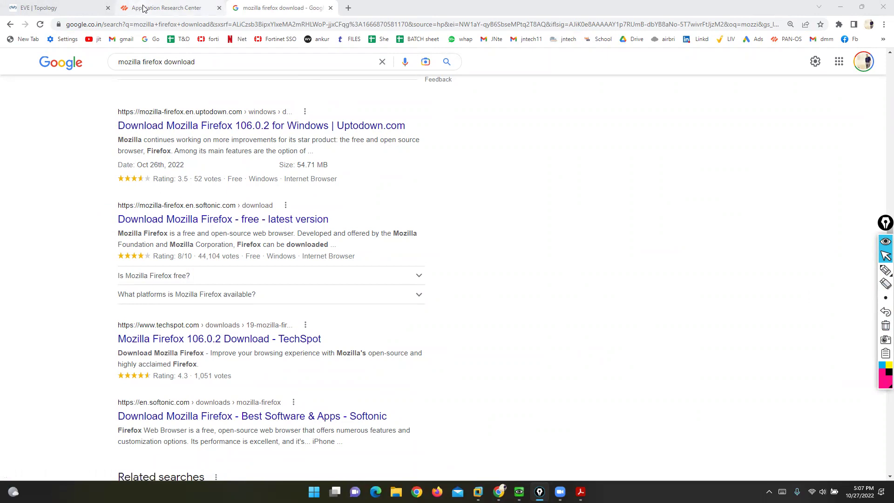
click(329, 8)
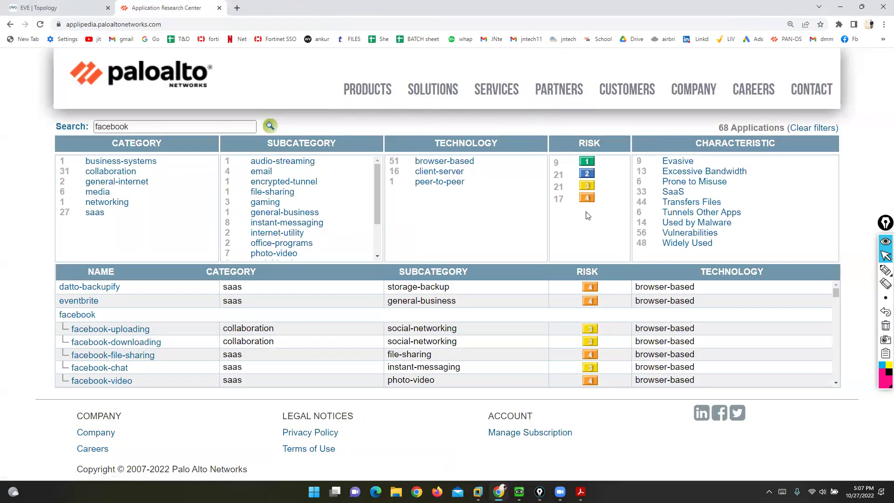
Clear the facebook search term and rerun the Applipedia search to list all applications
drag(154, 124, 35, 133)
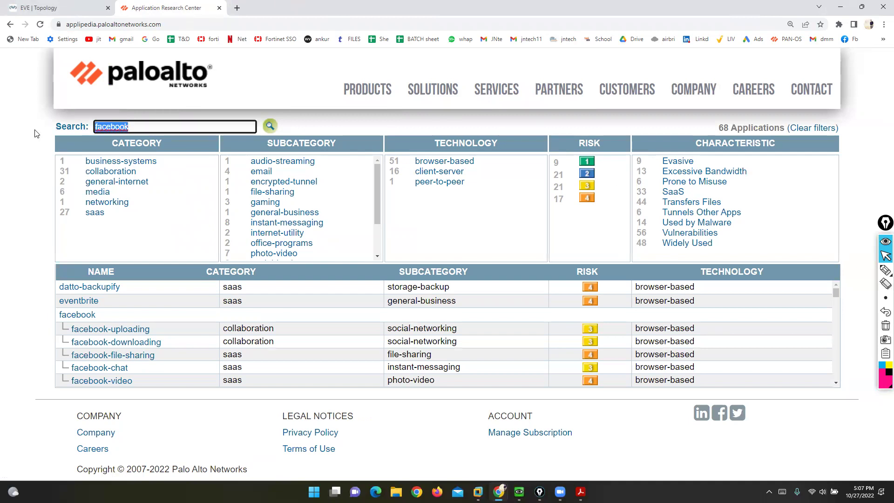
key(BackSpace)
click(272, 125)
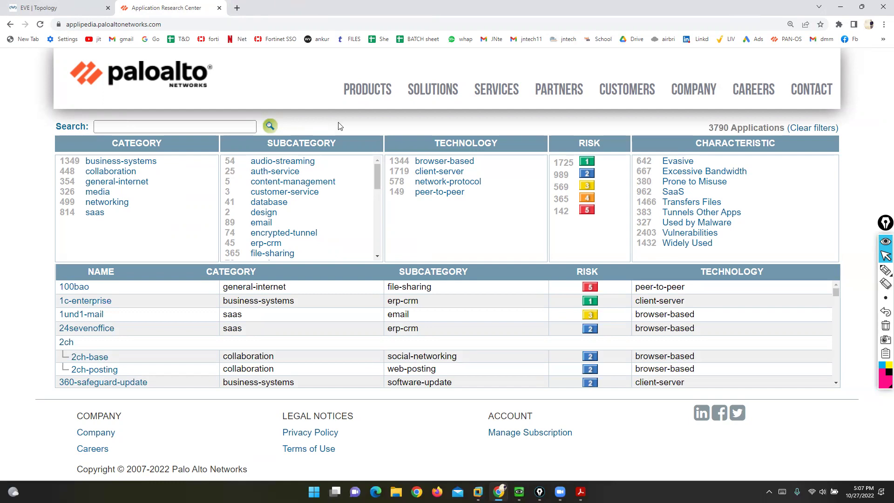
Box the risk levels 1 to 5 with the pen, draw a downward arrow beside them, and erase the marks
click(883, 273)
mouse_move(602, 152)
mouse_down()
mouse_move(606, 229)
mouse_move(561, 227)
mouse_move(542, 191)
mouse_move(552, 154)
mouse_move(605, 152)
mouse_up()
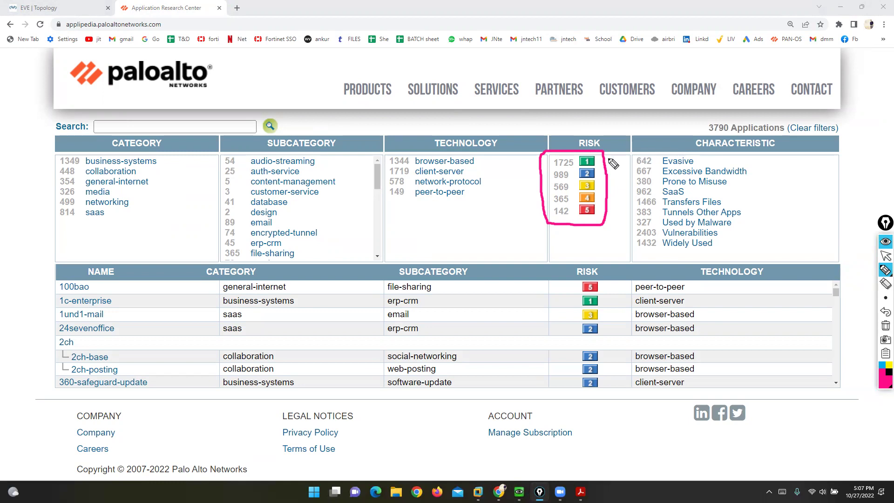
mouse_move(588, 156)
mouse_down()
mouse_move(577, 166)
mouse_move(587, 176)
mouse_move(606, 167)
mouse_move(594, 155)
mouse_up()
click(883, 334)
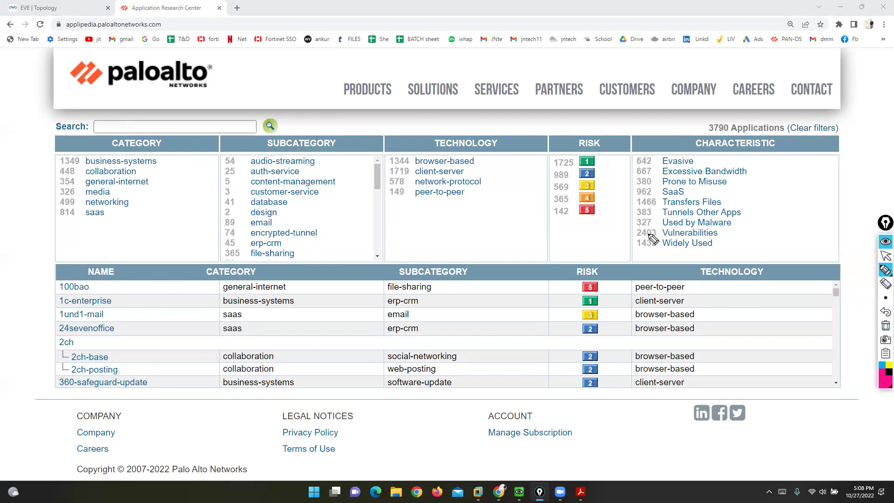
mouse_move(605, 159)
mouse_down()
mouse_move(606, 217)
mouse_move(623, 205)
mouse_up()
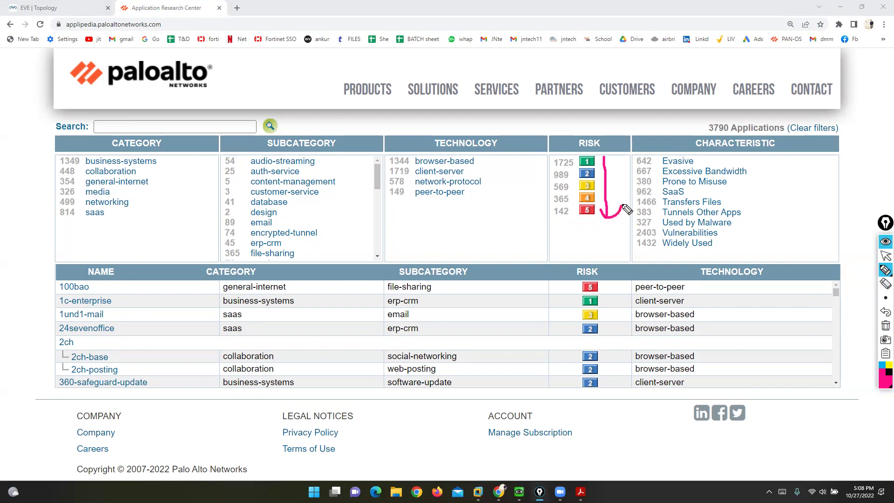
click(885, 327)
Search Applipedia for "bitt"
click(885, 257)
click(177, 125)
text(bitt)
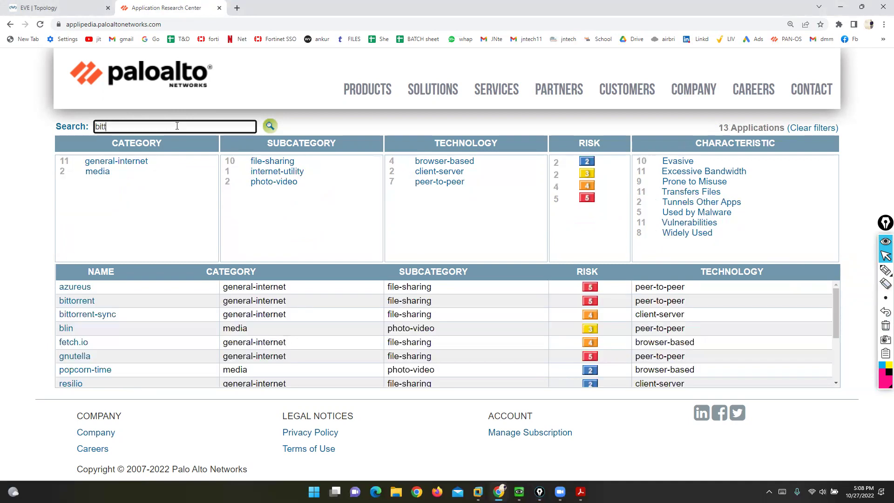
click(447, 6)
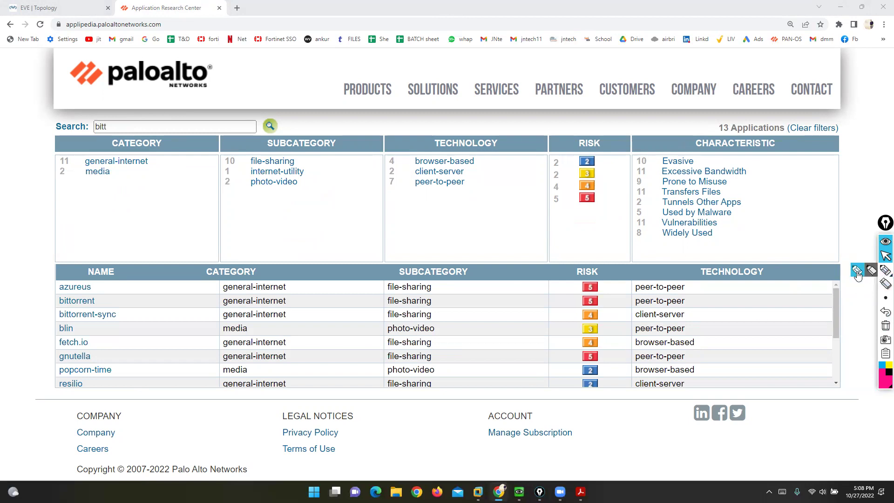
Mark the bittorrent entry's name, general-internet category, file-sharing subcategory and risk with the pen, and erase the marks
click(858, 275)
mouse_move(89, 294)
mouse_down()
mouse_move(99, 295)
mouse_move(100, 307)
mouse_move(42, 294)
mouse_move(41, 306)
mouse_move(55, 308)
mouse_up()
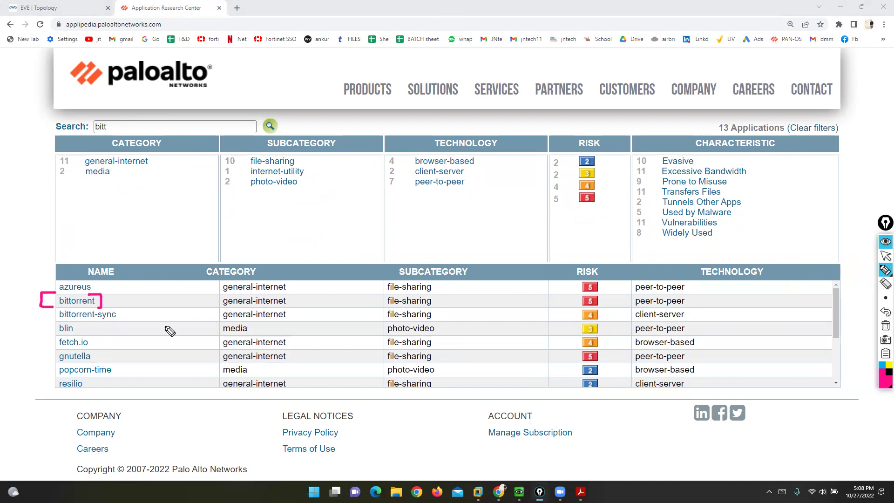
drag(212, 307, 284, 307)
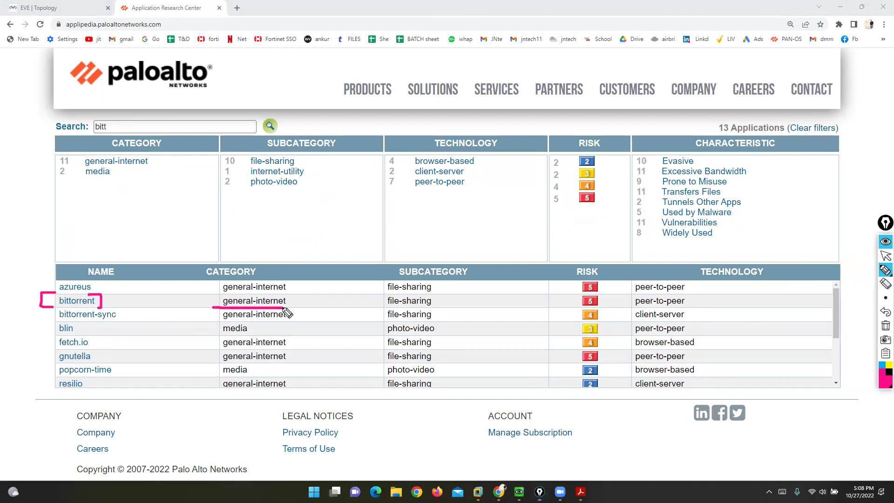
mouse_move(388, 294)
mouse_down()
mouse_move(378, 300)
mouse_move(387, 311)
mouse_move(438, 312)
mouse_move(435, 297)
mouse_move(392, 300)
mouse_up()
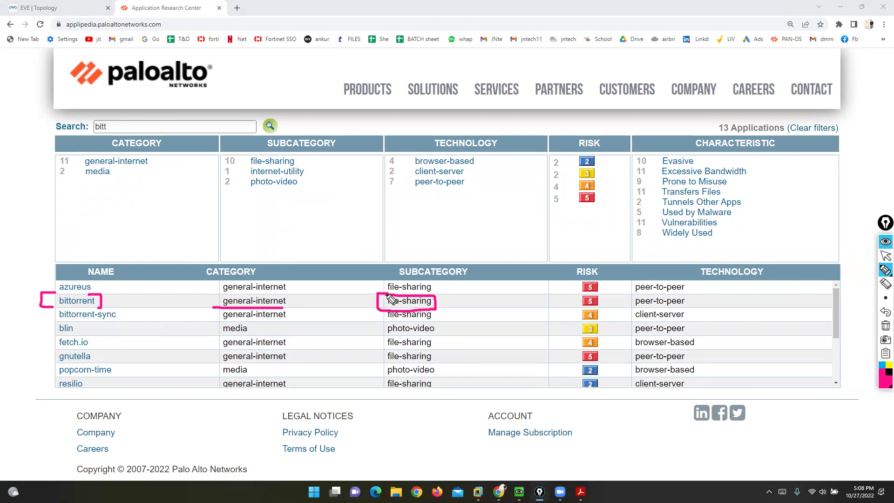
mouse_move(592, 293)
mouse_down()
mouse_move(580, 298)
mouse_move(586, 309)
mouse_move(608, 308)
mouse_move(581, 295)
mouse_up()
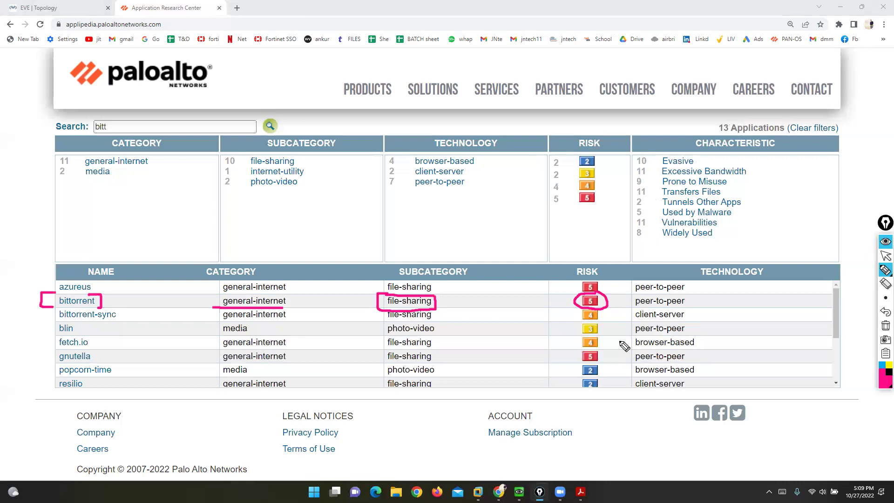
click(885, 326)
click(886, 256)
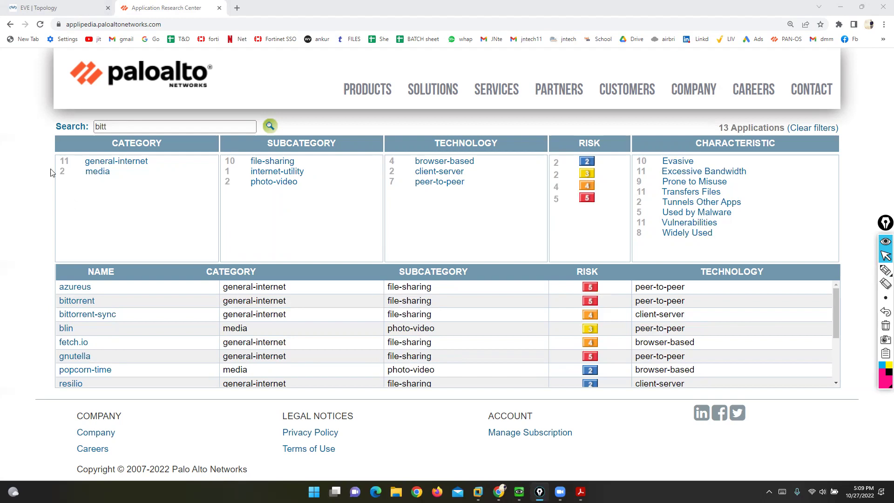
Remove the "bitt" search term and reload the full application list
click(119, 125)
key(BackSpace)
key(BackSpace)
key(BackSpace)
key(BackSpace)
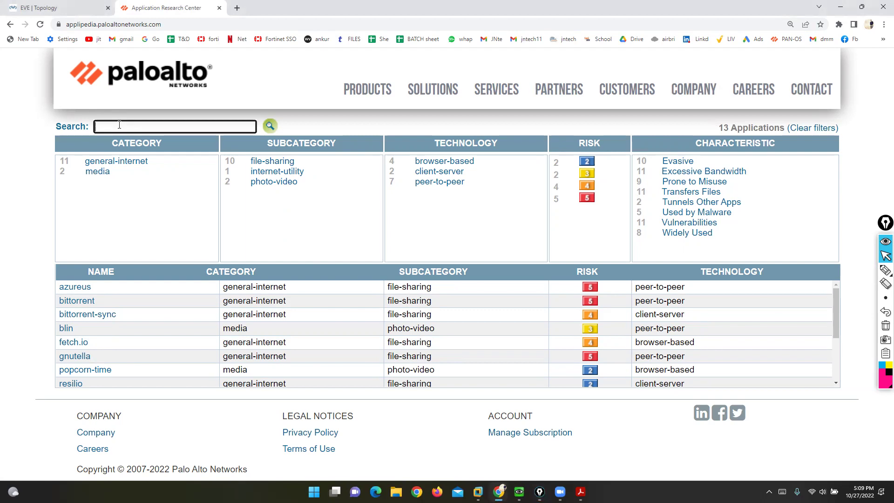
click(270, 126)
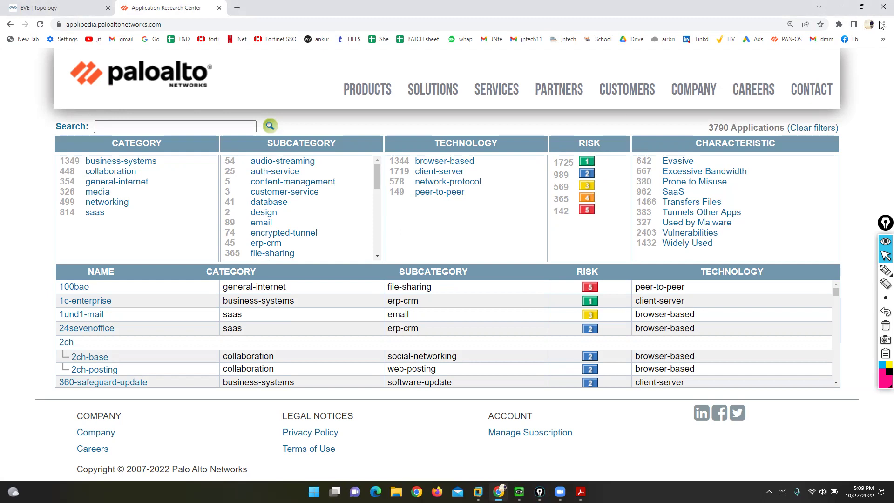
Bracket the Technology heading and peer-to-peer with the pen, box risk levels 4 and 5, and erase each set of marks
click(885, 270)
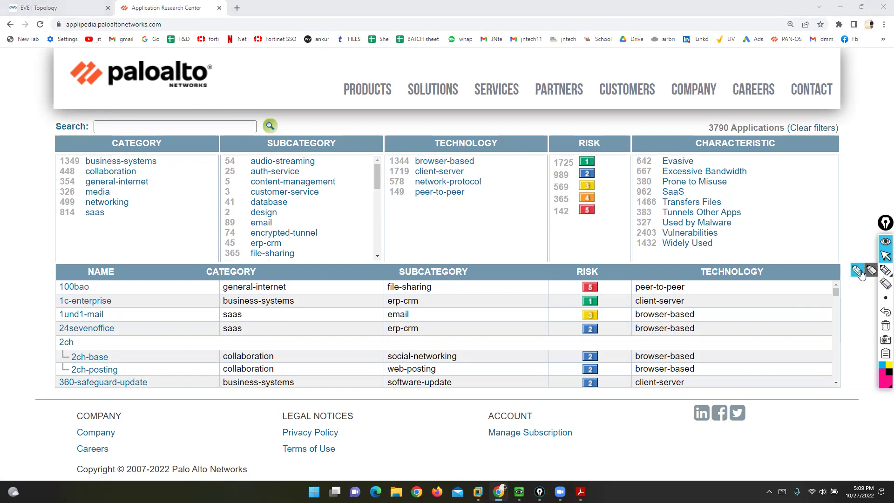
mouse_move(487, 131)
mouse_down()
mouse_move(509, 131)
mouse_move(511, 152)
mouse_up()
mouse_move(429, 132)
mouse_down()
mouse_move(412, 134)
mouse_move(421, 146)
mouse_up()
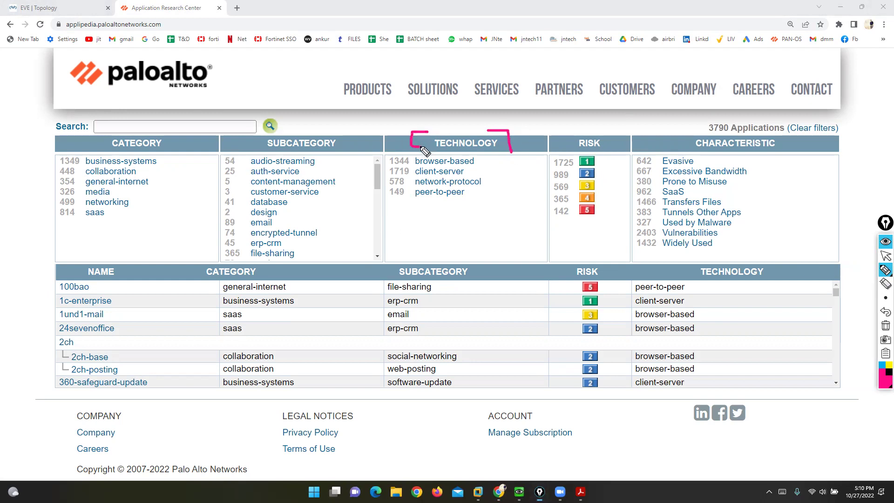
mouse_move(461, 187)
mouse_down()
mouse_move(472, 188)
mouse_move(472, 200)
mouse_up()
mouse_move(413, 188)
mouse_down()
mouse_move(403, 195)
mouse_move(412, 202)
mouse_up()
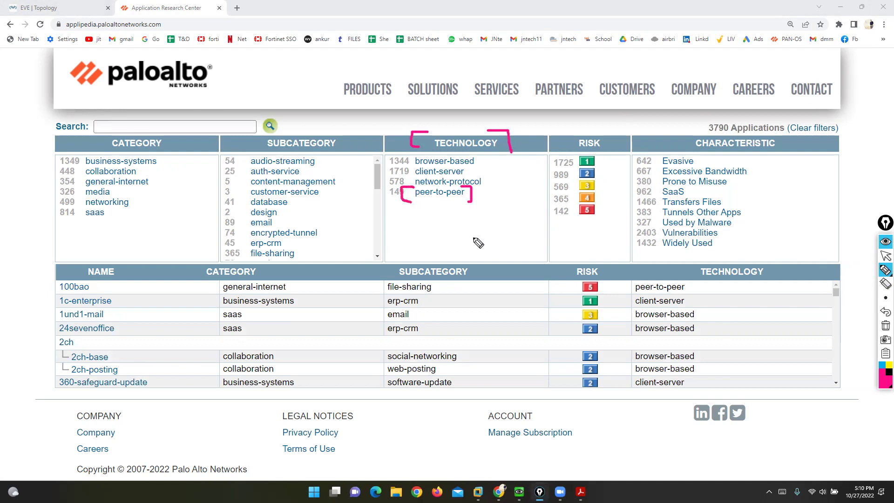
click(885, 326)
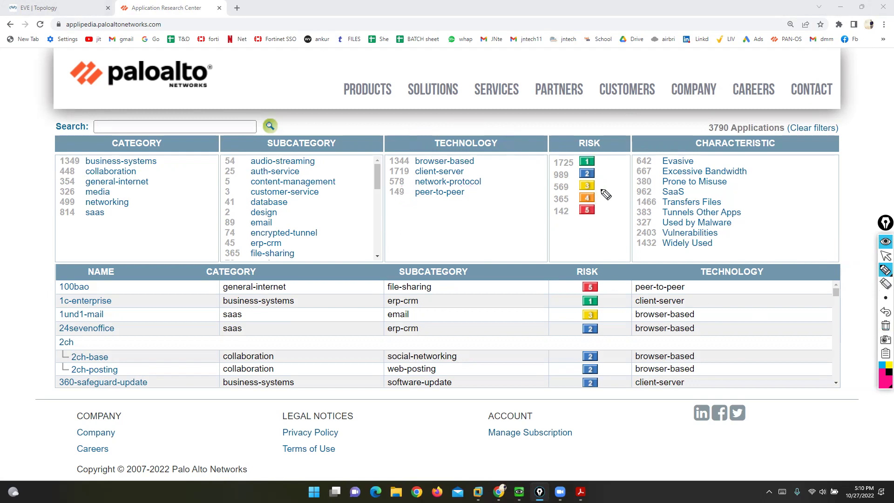
mouse_move(601, 195)
mouse_down()
mouse_move(603, 215)
mouse_move(575, 192)
mouse_move(569, 206)
mouse_move(604, 215)
mouse_up()
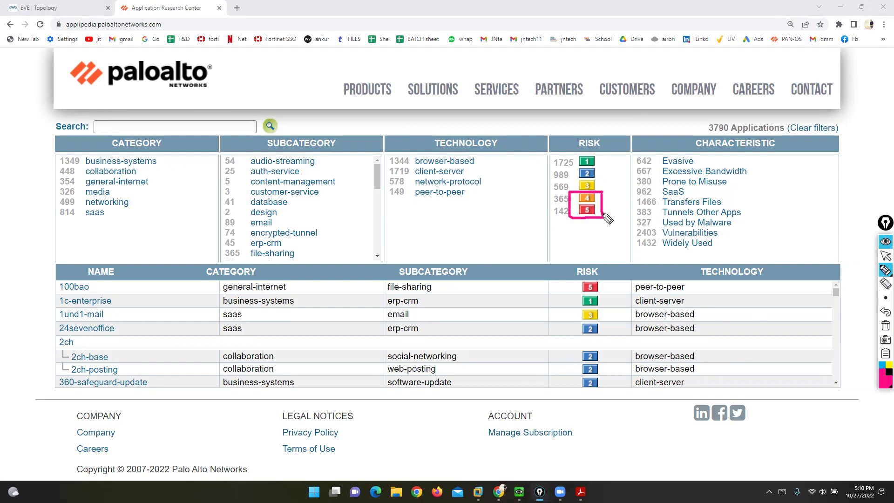
click(886, 325)
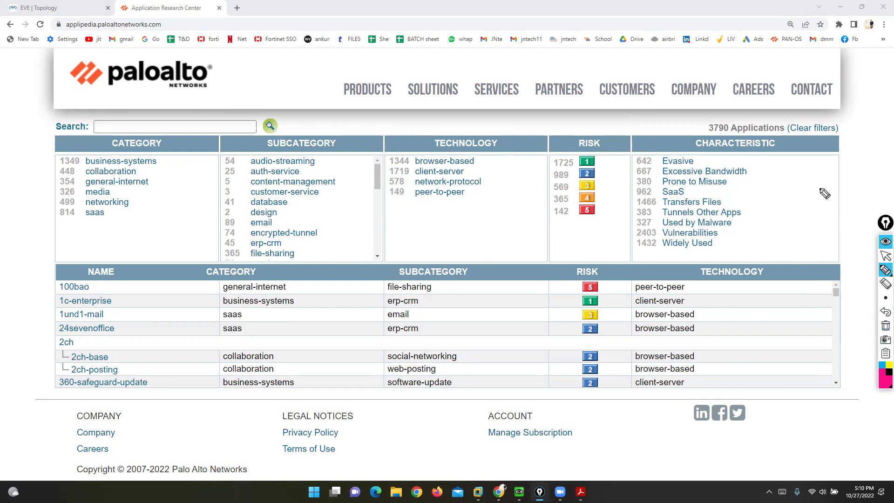
Bracket the Characteristic heading and the Excessive Bandwidth entry with the pen, and erase the marks
mouse_move(769, 134)
mouse_down()
mouse_move(789, 144)
mouse_move(777, 152)
mouse_up()
drag(684, 129, 669, 140)
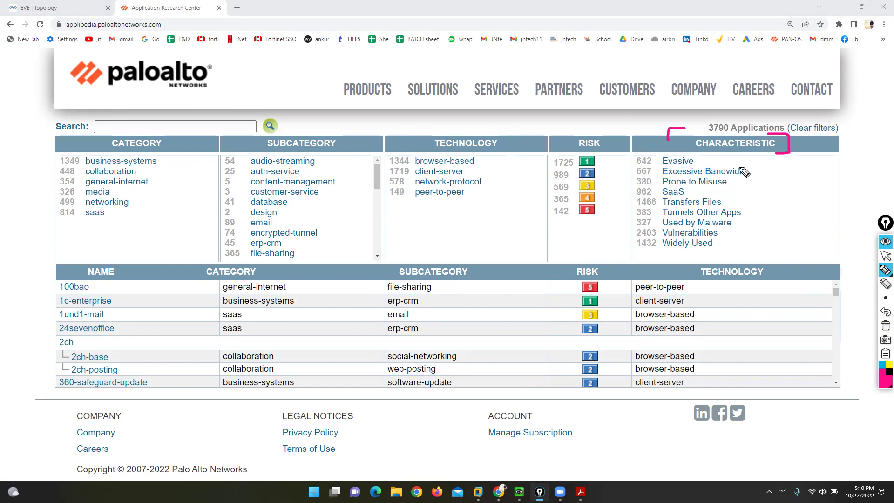
mouse_move(738, 161)
mouse_down()
mouse_move(752, 161)
mouse_move(754, 177)
mouse_move(741, 177)
mouse_up()
mouse_move(662, 163)
mouse_down()
mouse_move(651, 164)
mouse_move(653, 180)
mouse_up()
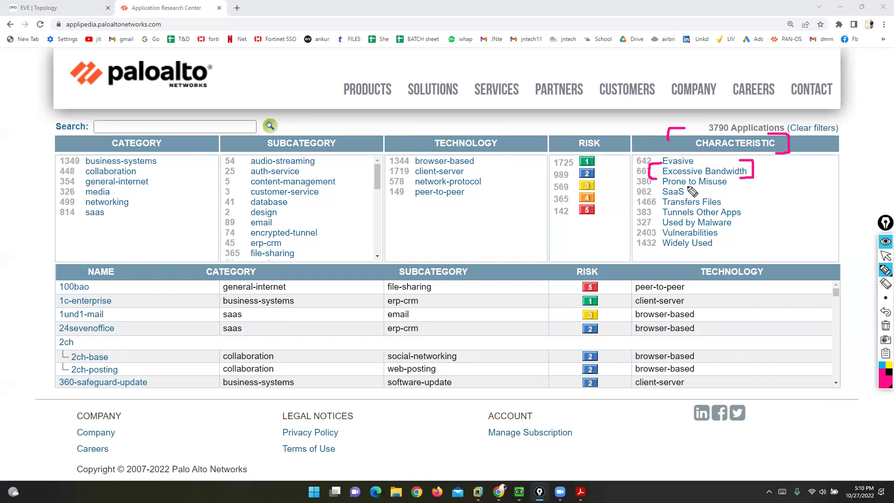
click(885, 325)
click(885, 256)
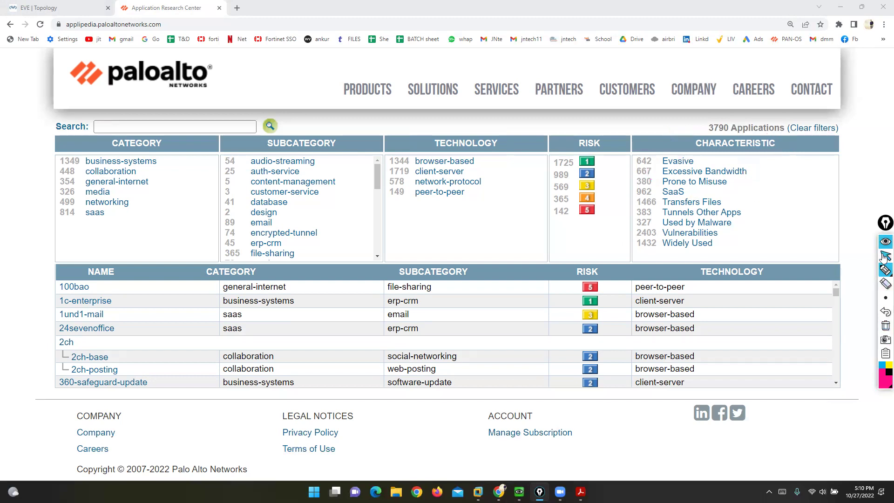
Switch to the firewall's web interface in the Windows VM and cancel the open security policy rule
click(47, 8)
mouse_move(519, 492)
click(507, 458)
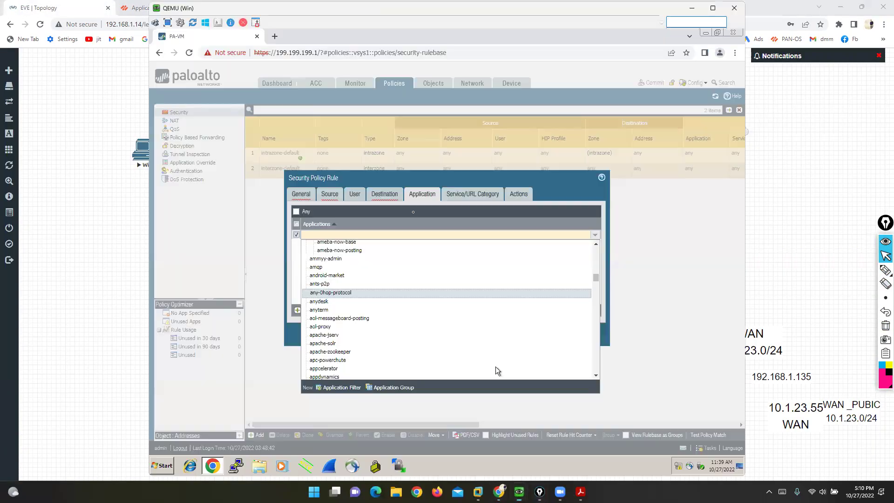
click(386, 176)
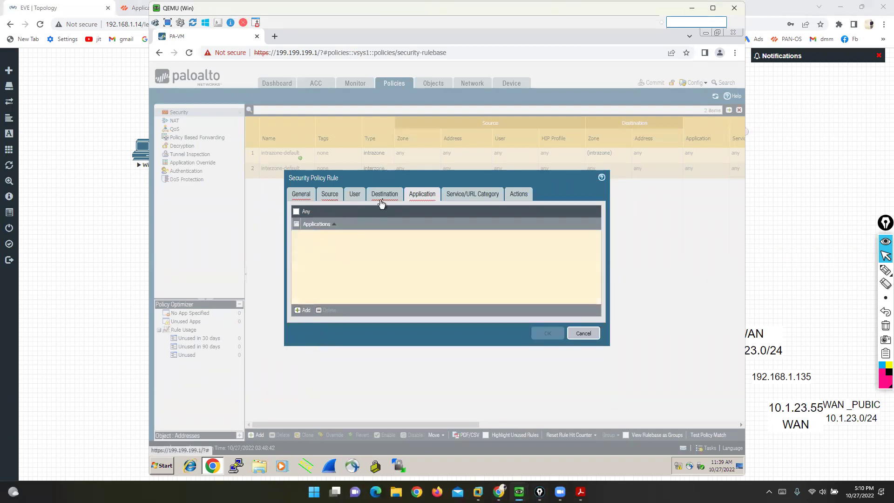
click(582, 334)
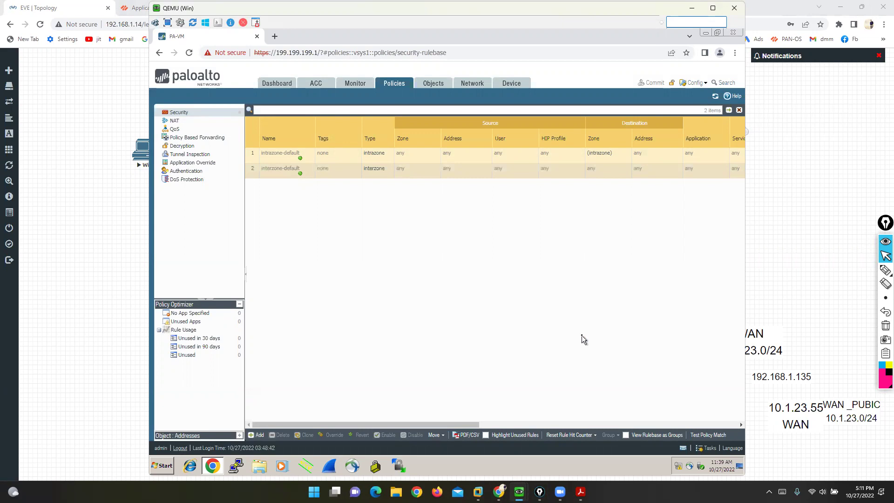
Revisit Applipedia, return to the firewall's web interface in the VM, and open its Applications objects list
click(135, 6)
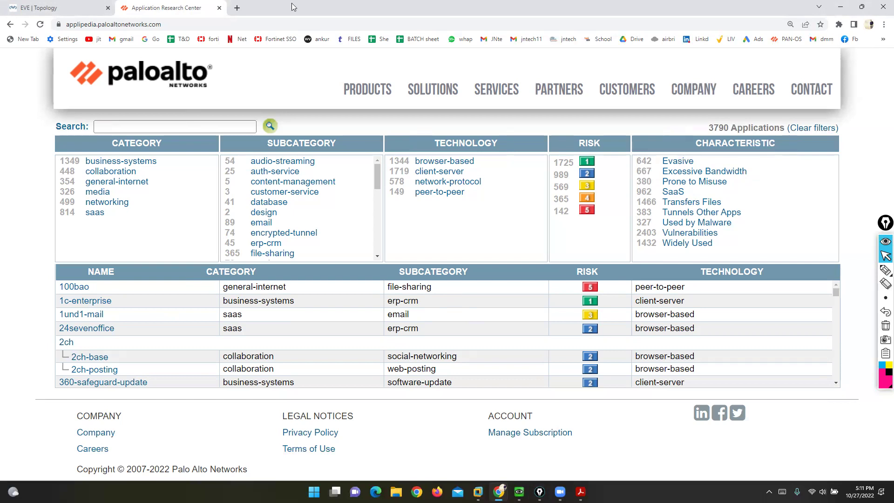
click(67, 12)
mouse_move(519, 492)
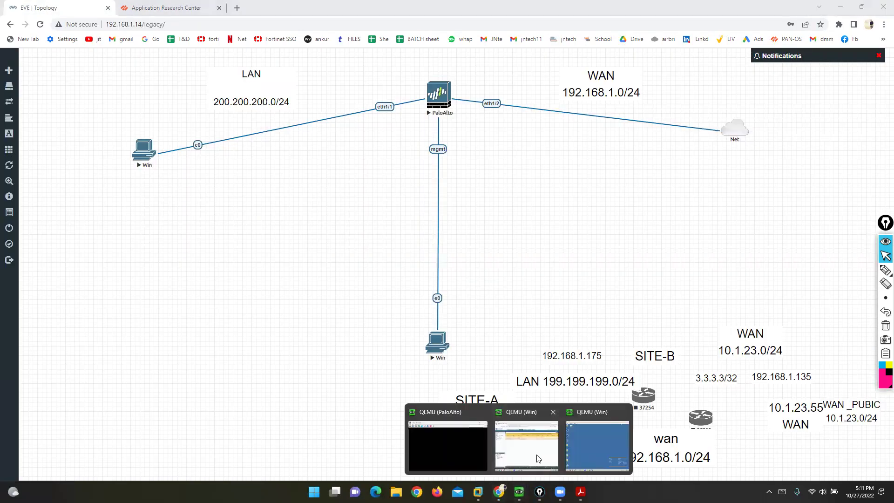
click(513, 420)
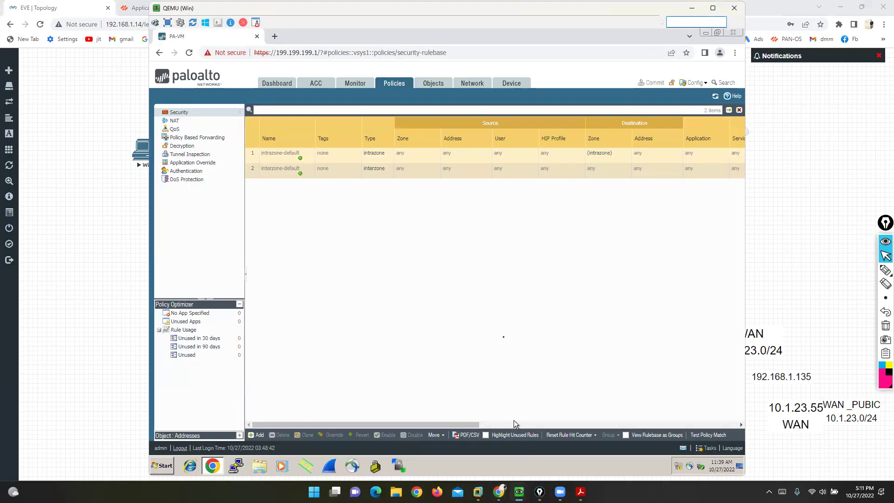
click(436, 88)
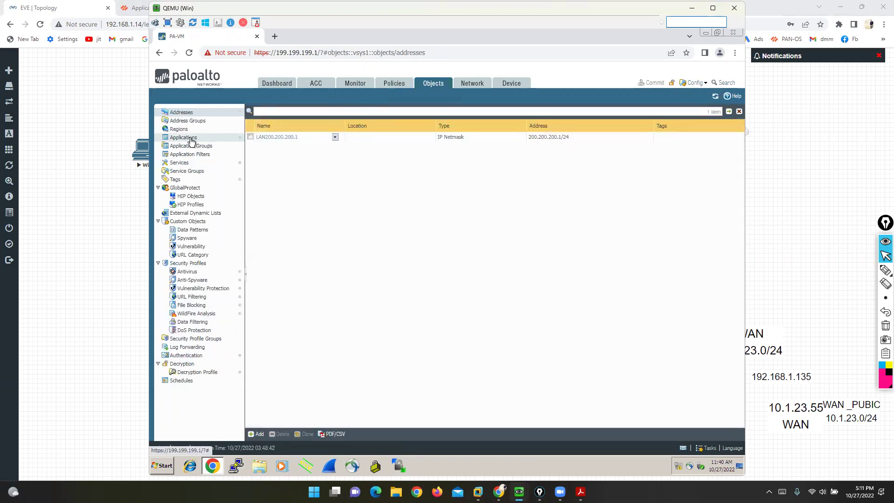
click(191, 138)
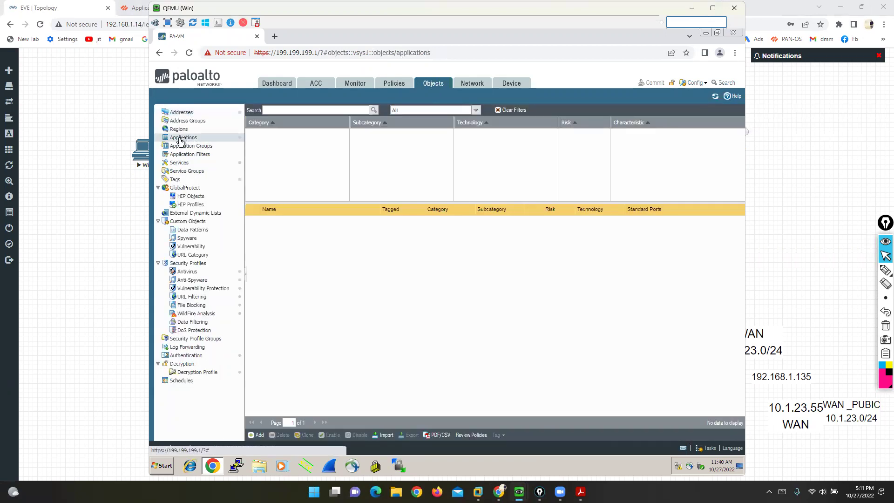
Compare the Applipedia application list with the firewall's own Applications list
click(147, 135)
click(171, 8)
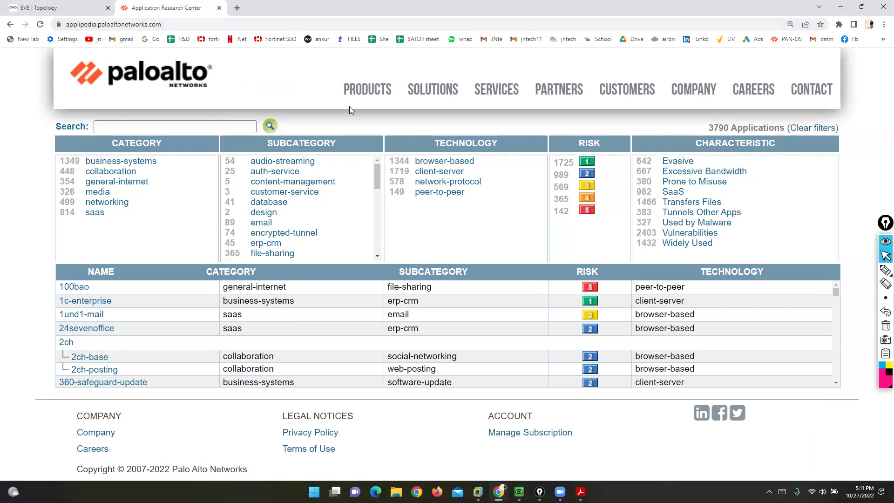
click(519, 491)
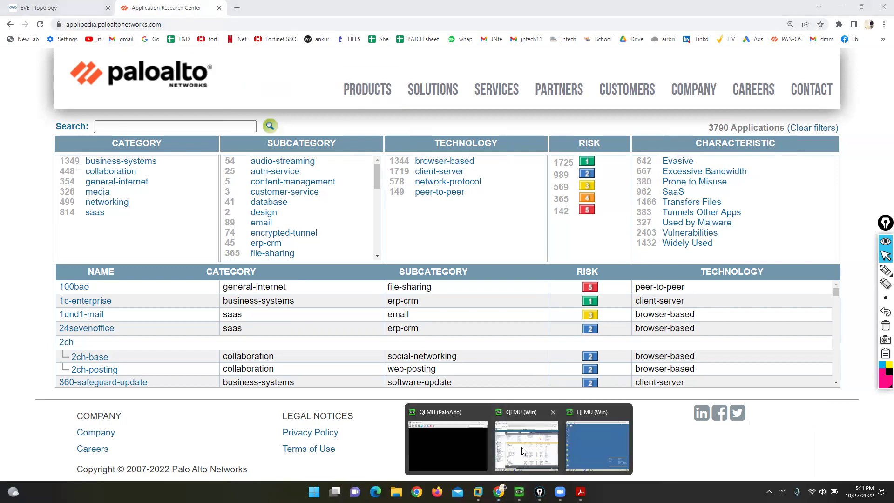
click(524, 450)
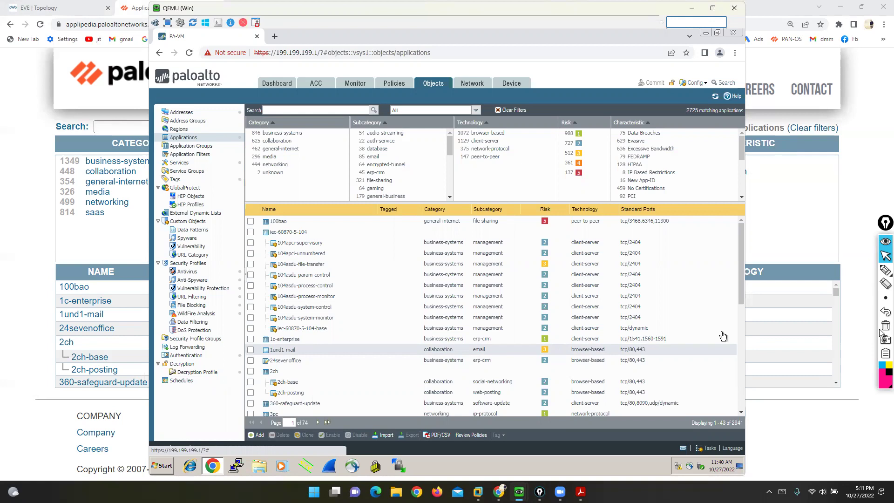
Box the matching applications count with the pen, point an arrow at it, and erase the marks
mouse_move(885, 271)
click(858, 270)
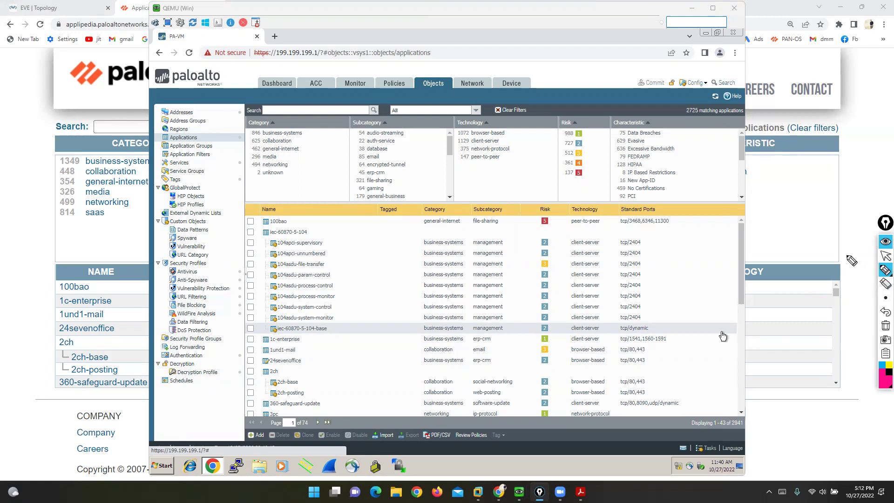
mouse_move(674, 104)
mouse_down()
mouse_move(693, 123)
mouse_move(757, 125)
mouse_move(756, 100)
mouse_move(678, 101)
mouse_up()
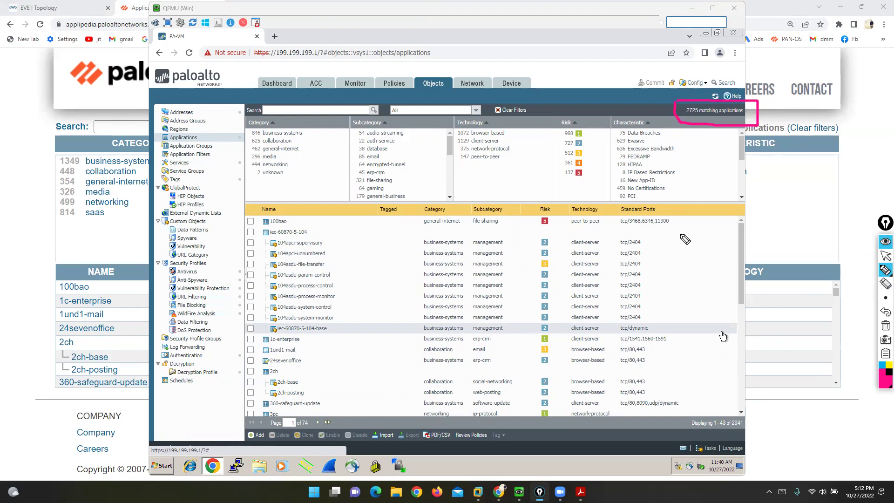
mouse_move(738, 21)
mouse_down()
mouse_move(699, 91)
mouse_move(724, 80)
mouse_up()
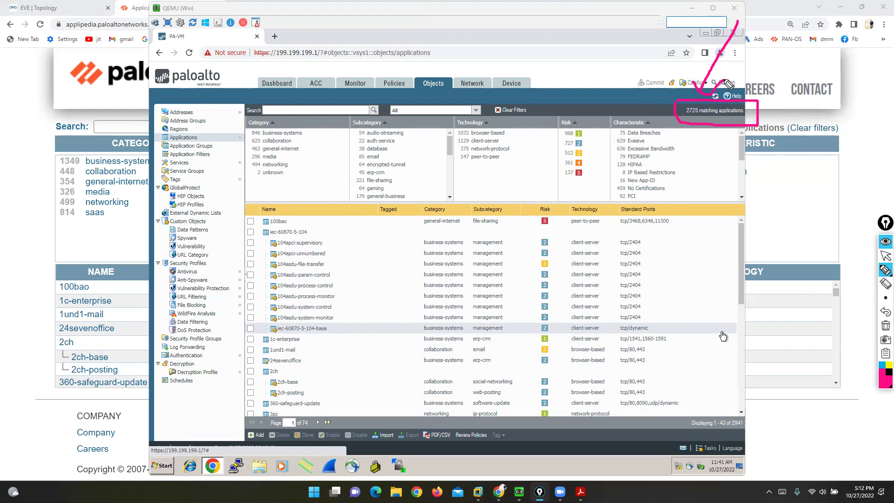
click(885, 325)
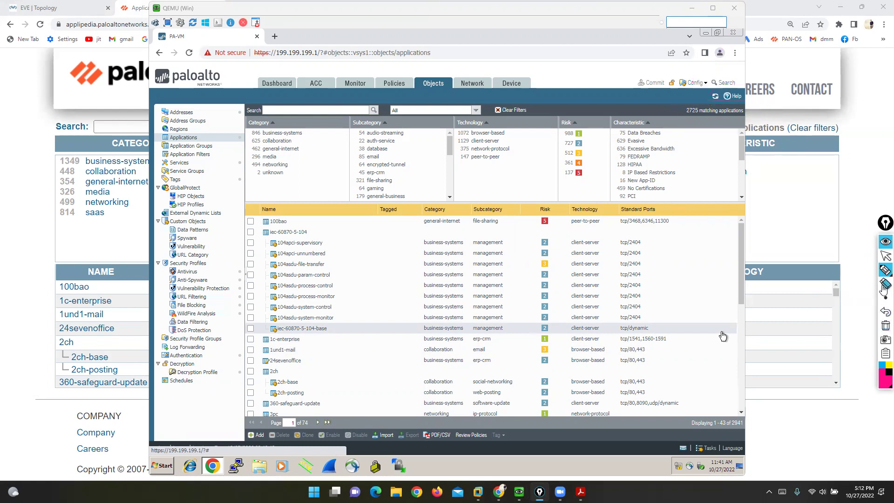
Circle the Category, Subcategory, Technology, Risk and Characteristic headings with the pen, and erase the marks
click(861, 272)
mouse_move(263, 110)
mouse_down()
mouse_move(235, 115)
mouse_move(285, 110)
mouse_up()
mouse_move(390, 117)
mouse_down()
mouse_move(352, 128)
mouse_move(388, 125)
mouse_up()
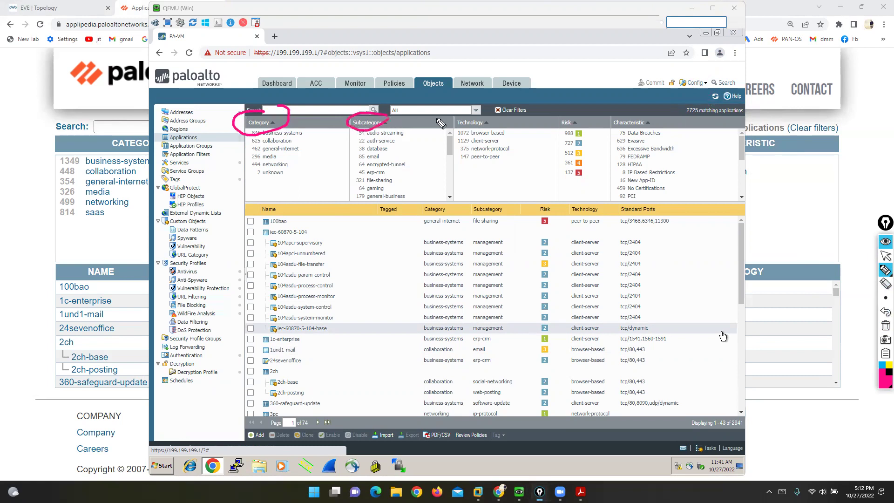
mouse_move(453, 120)
mouse_down()
mouse_move(497, 131)
mouse_move(502, 114)
mouse_up()
mouse_move(571, 112)
mouse_down()
mouse_move(572, 127)
mouse_move(584, 122)
mouse_up()
drag(645, 108, 671, 124)
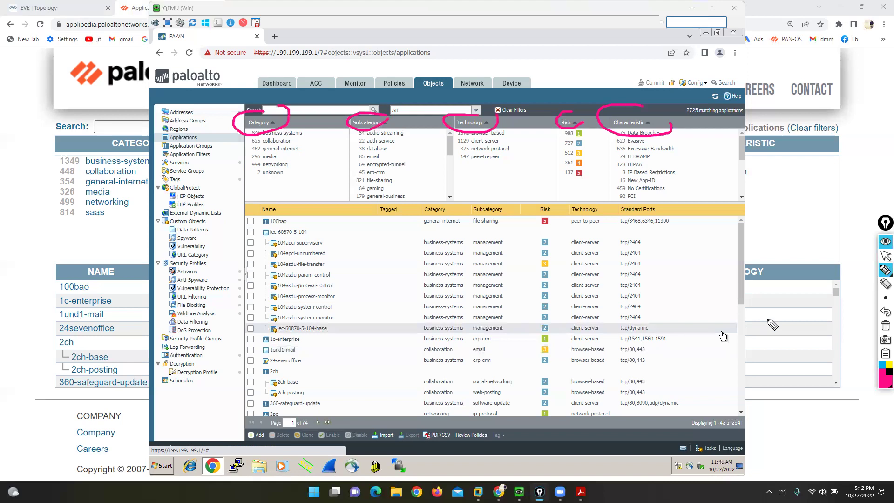
click(883, 327)
Search the firewall's Applications list for "bitt" and read the description of bittorrent
click(885, 256)
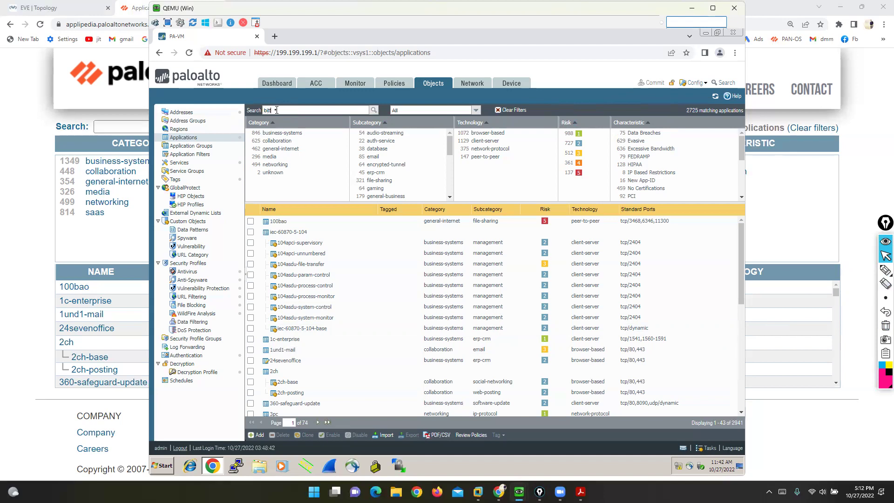
key(Return)
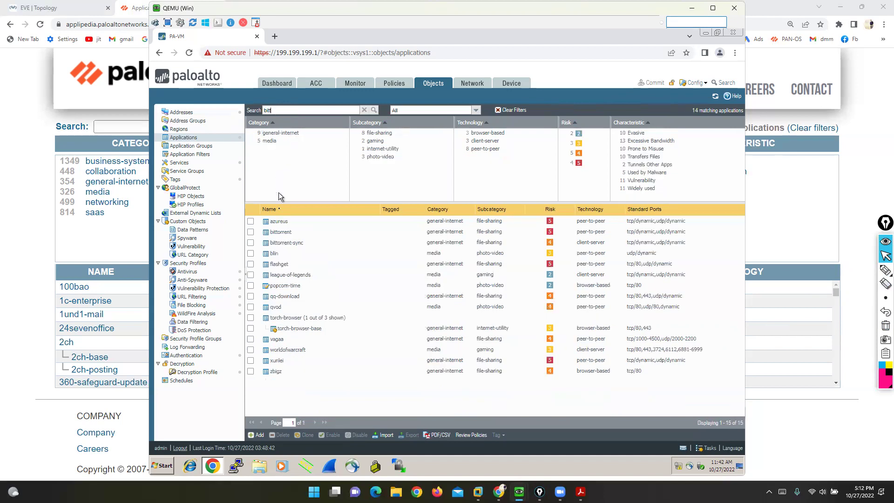
mouse_move(278, 237)
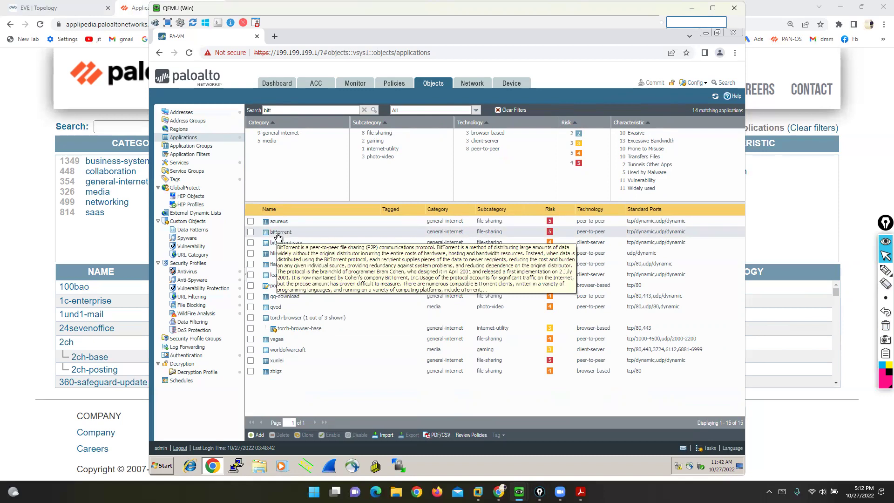
Check the total application count in Applipedia and return to the firewall's web interface in the Windows VM
click(28, 191)
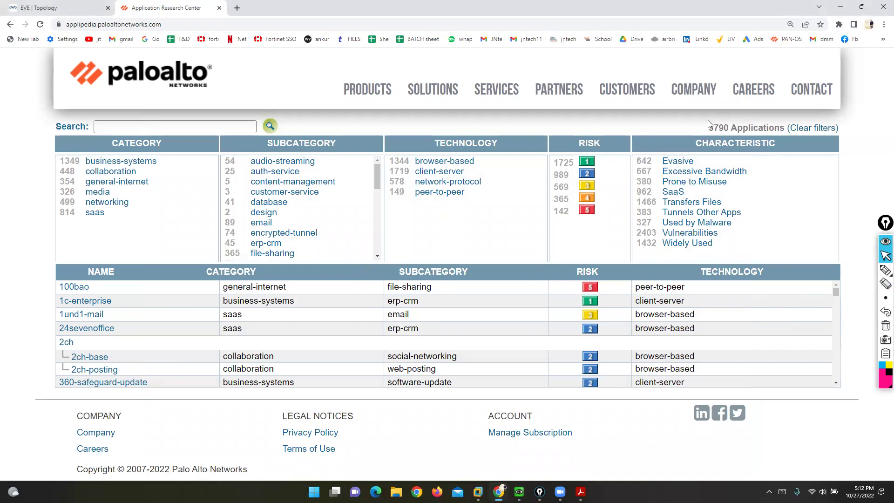
drag(711, 126, 731, 127)
click(38, 8)
mouse_move(519, 491)
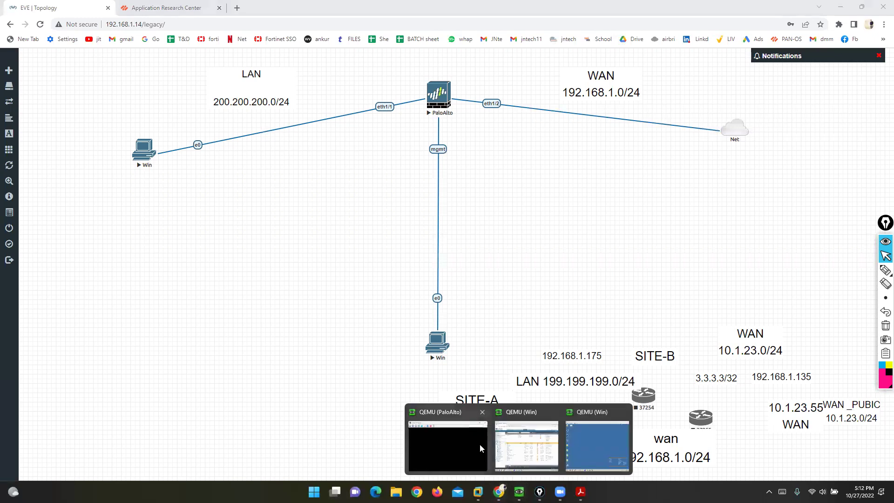
click(531, 445)
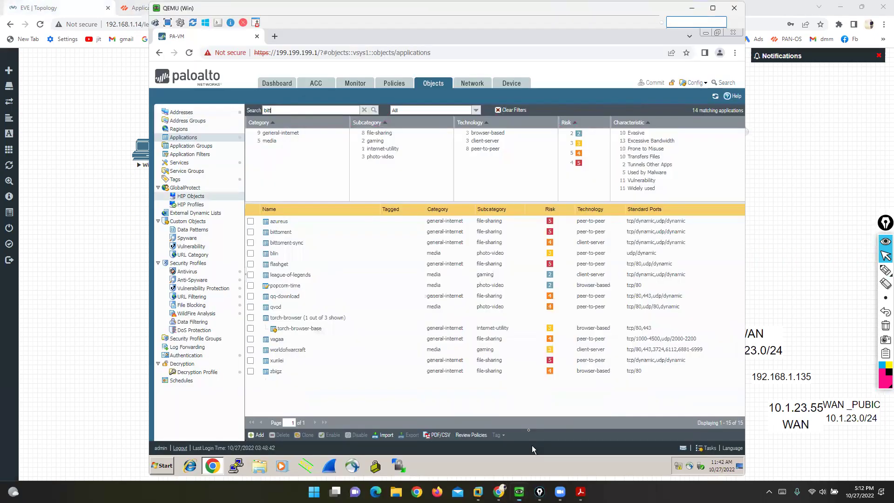
Open the firewall's NAT policy list, check its interfaces in the EVE topology, and return to the VM
click(386, 84)
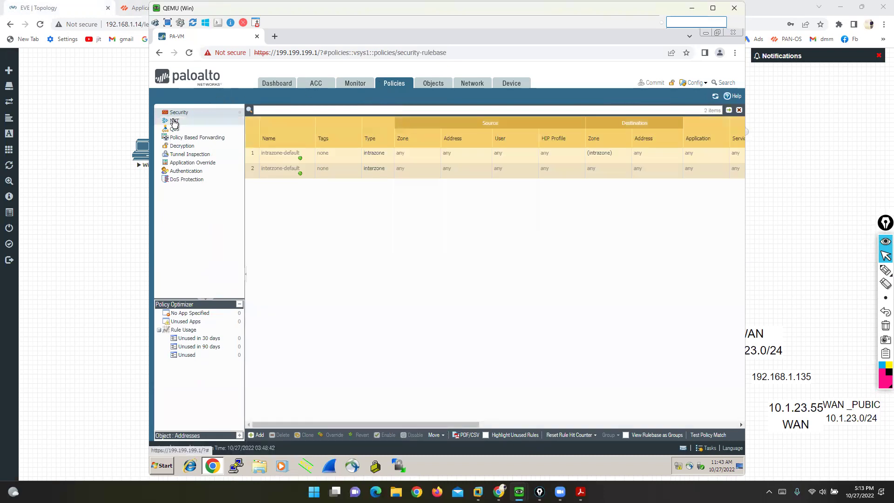
click(174, 123)
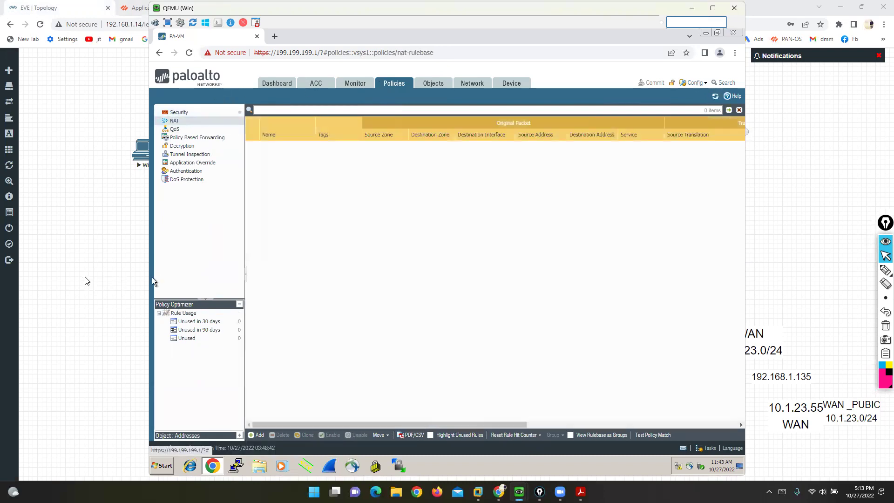
click(147, 263)
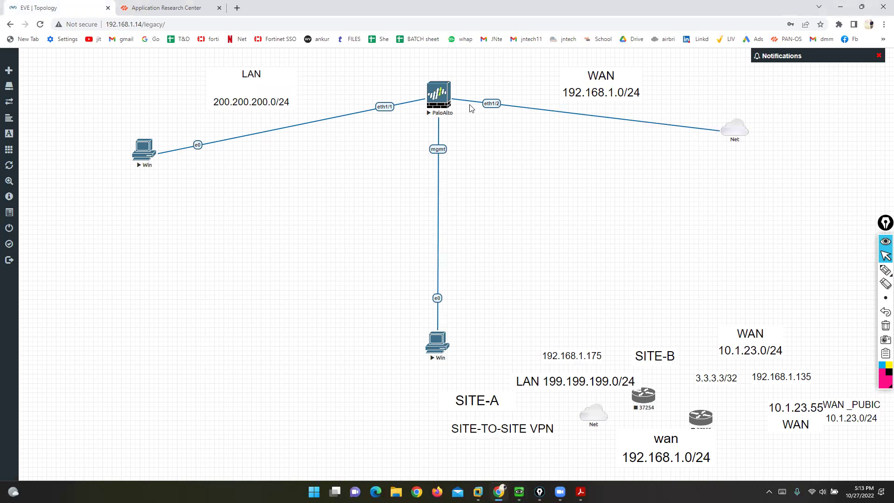
mouse_move(518, 491)
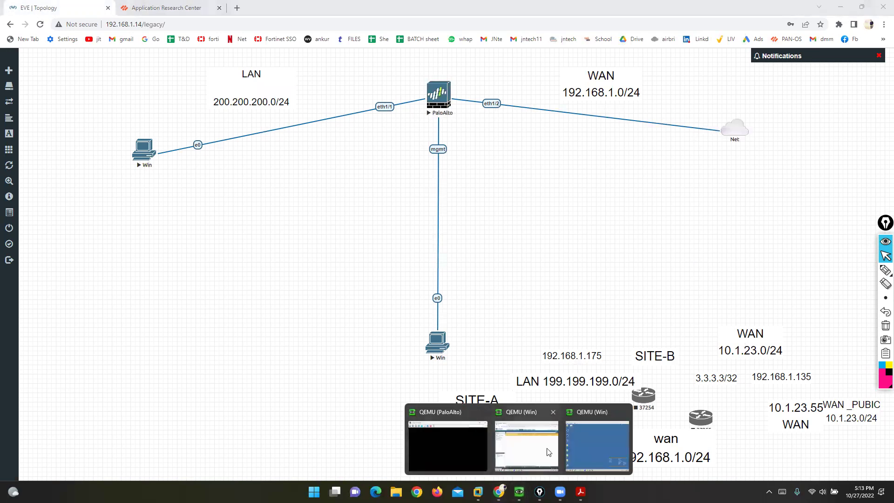
click(515, 428)
Add a NAT policy rule named NAT-POLICY with LAN as its source zone
click(258, 436)
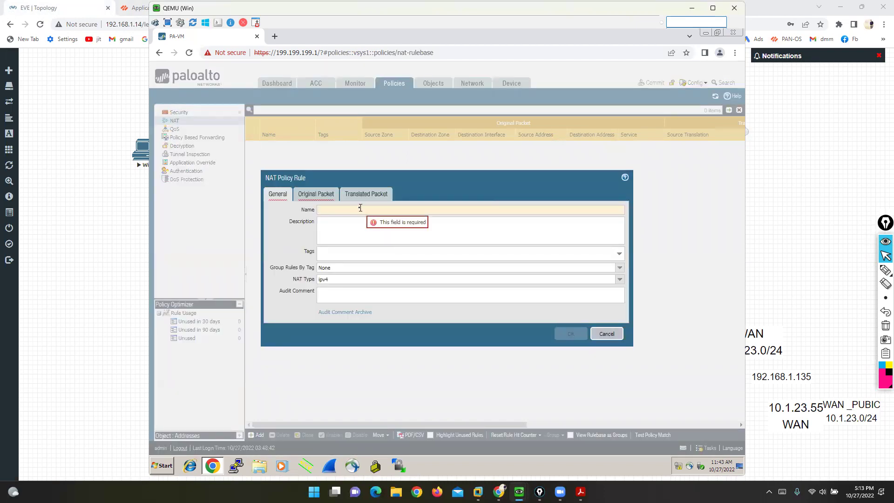
text(NAT-POLICY)
click(306, 194)
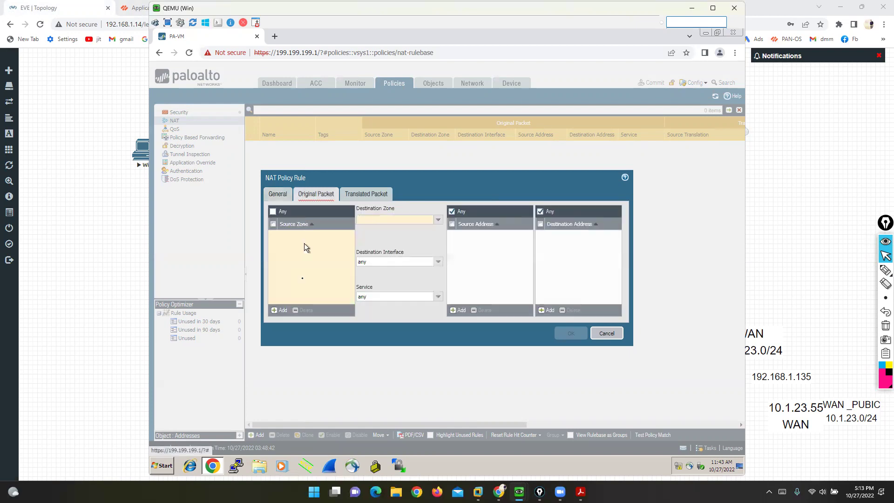
click(278, 310)
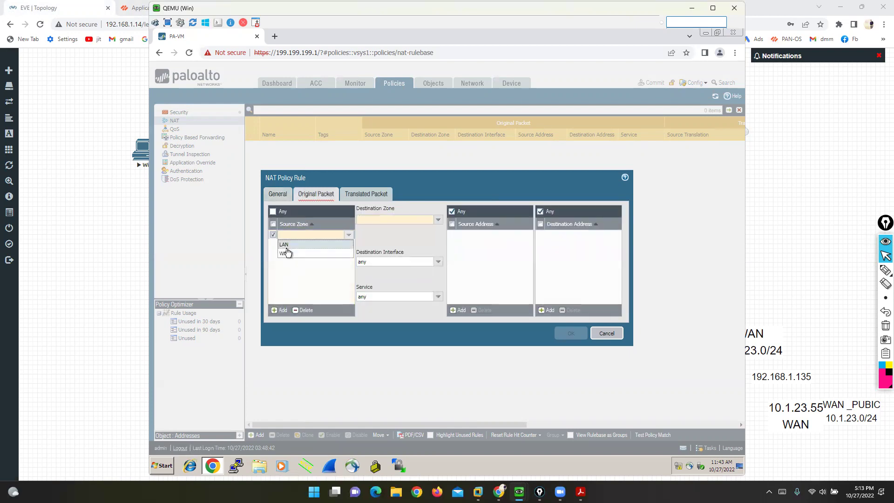
click(285, 244)
Set the NAT rule's destination zone to WAN and its destination interface to ethernet1/2
click(438, 220)
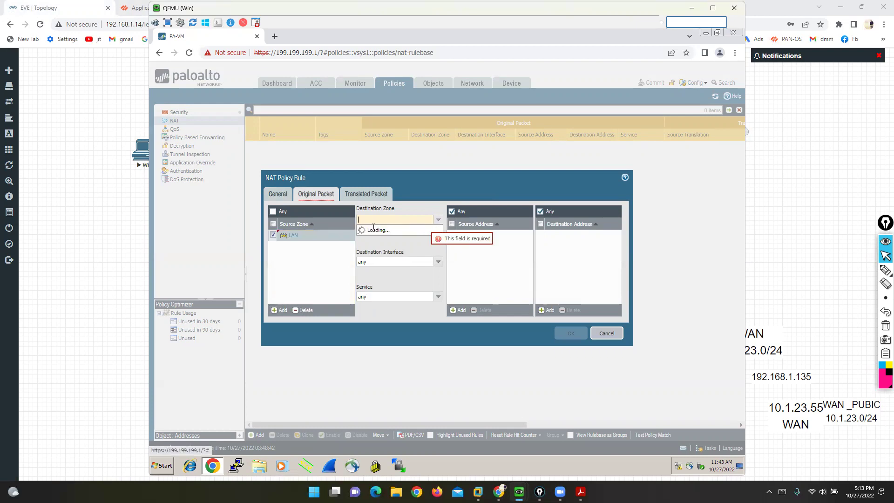
click(370, 238)
click(438, 264)
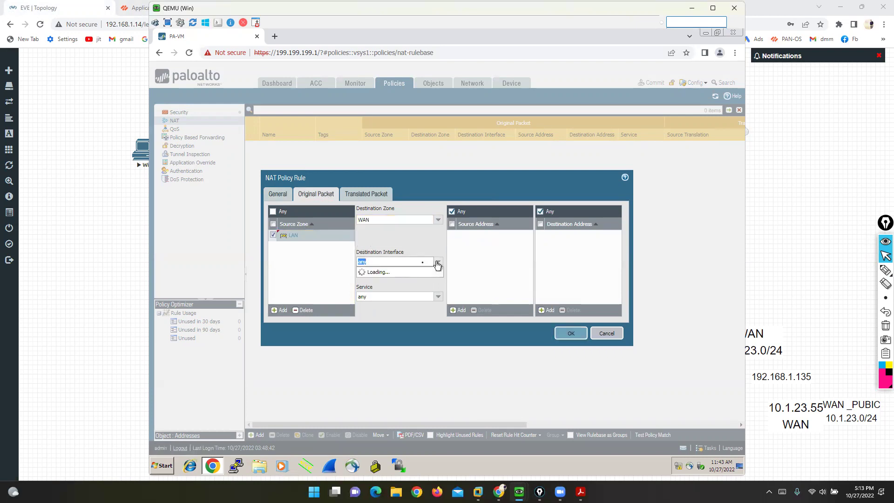
click(381, 289)
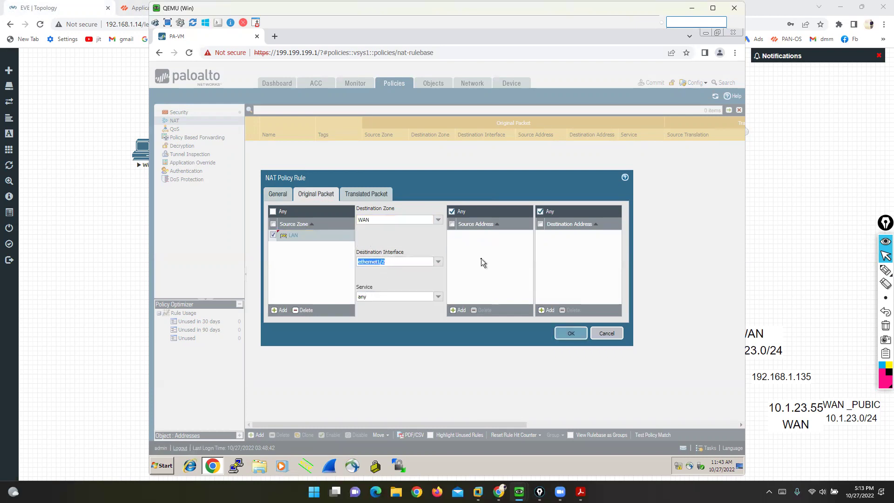
Set source translation to Dynamic IP And Port using the interface address of ethernet1/2, and save the NAT rule
click(365, 194)
click(437, 222)
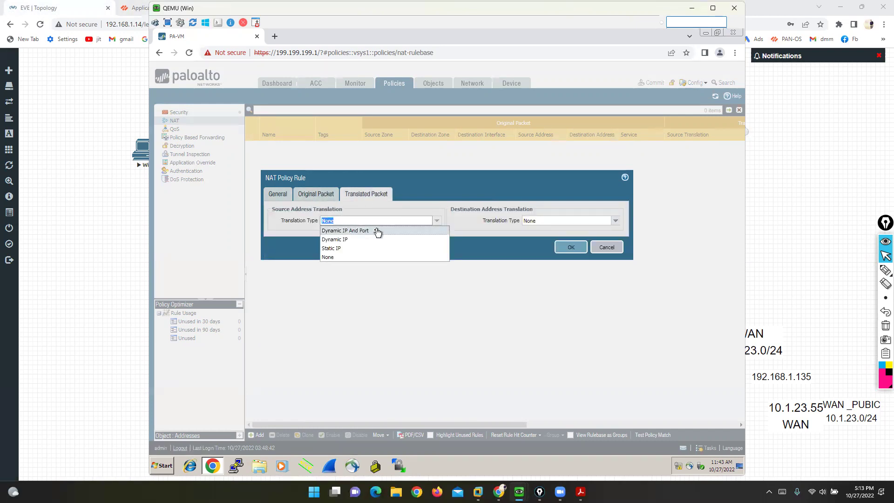
click(376, 231)
click(436, 232)
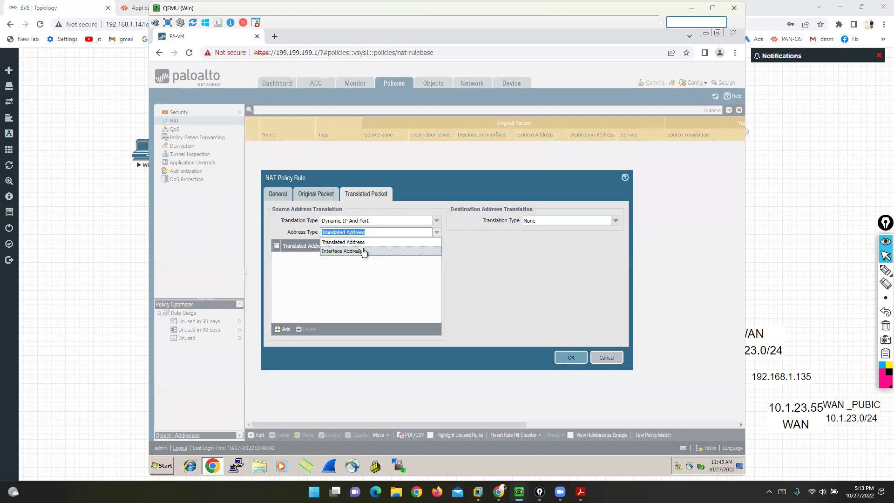
click(363, 252)
click(438, 245)
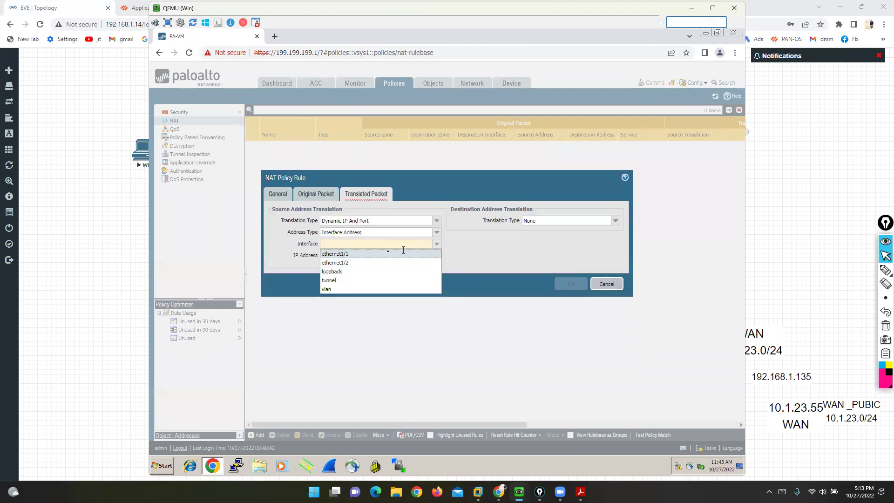
click(363, 264)
click(569, 283)
Check the firewall's WAN-side interface in the EVE topology and return to the NAT policy list in the VM
click(815, 216)
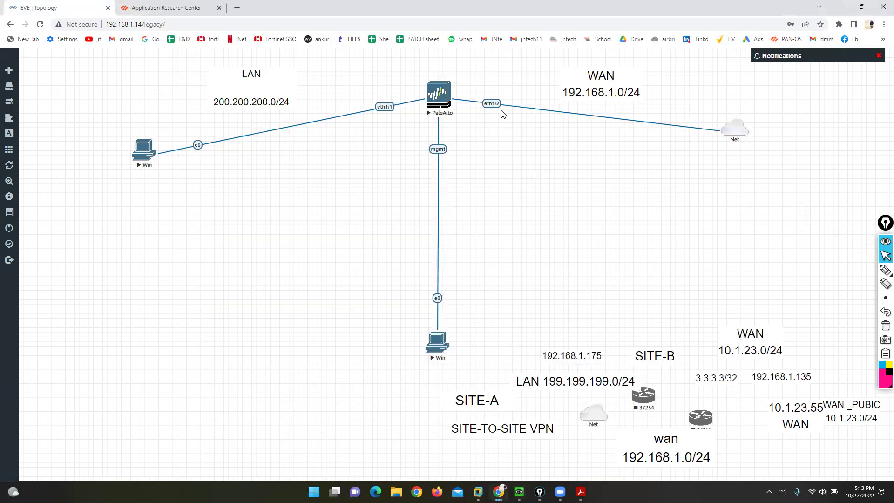
click(519, 491)
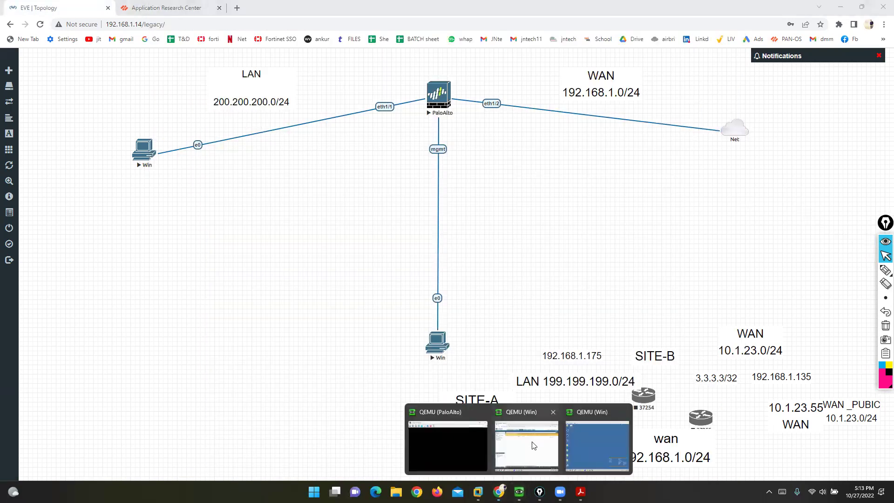
click(530, 426)
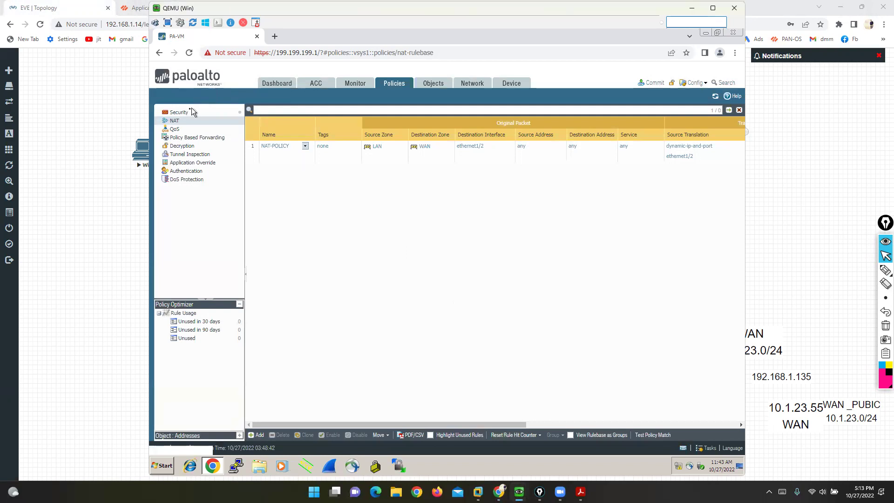
Add a security policy rule named rule1 with the rule type interzone
click(180, 114)
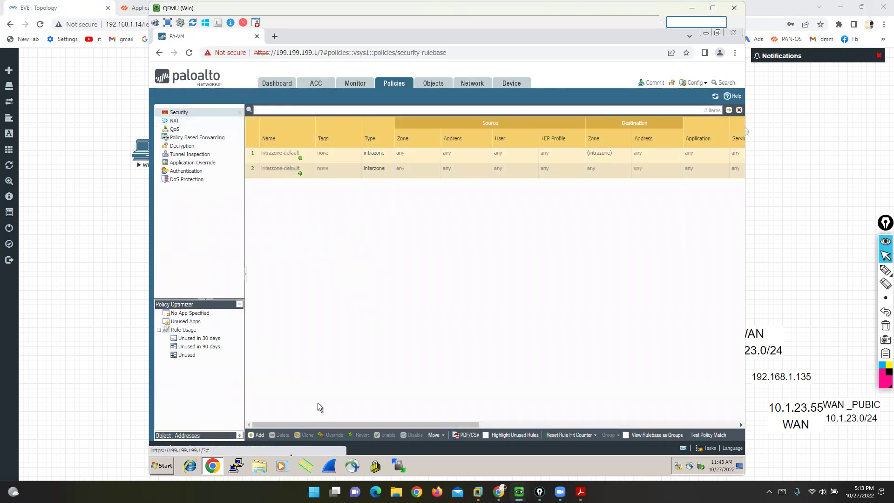
click(257, 434)
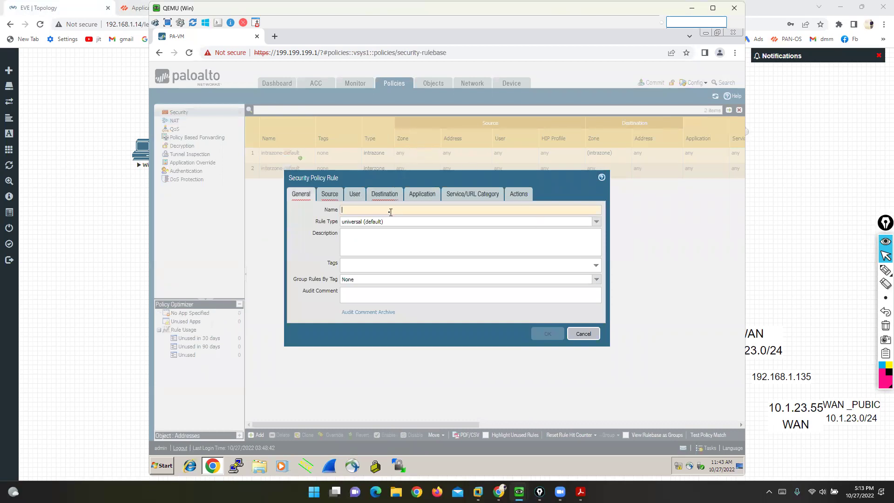
text(rule1)
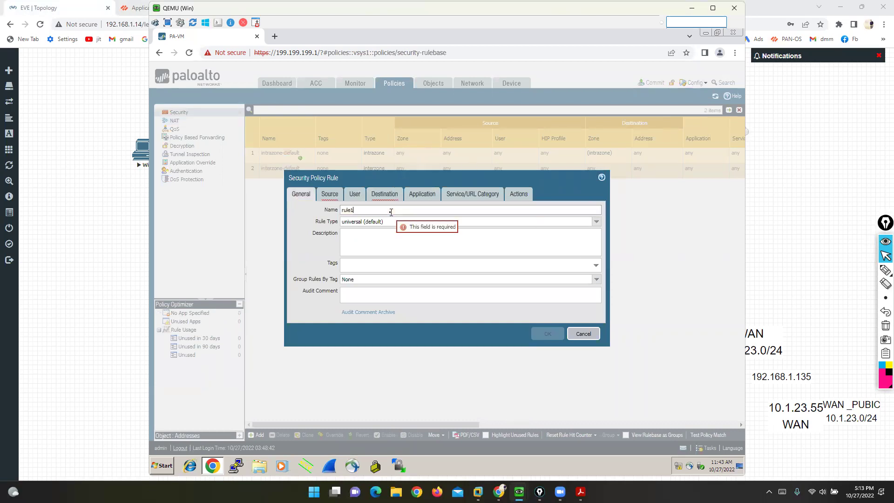
click(597, 222)
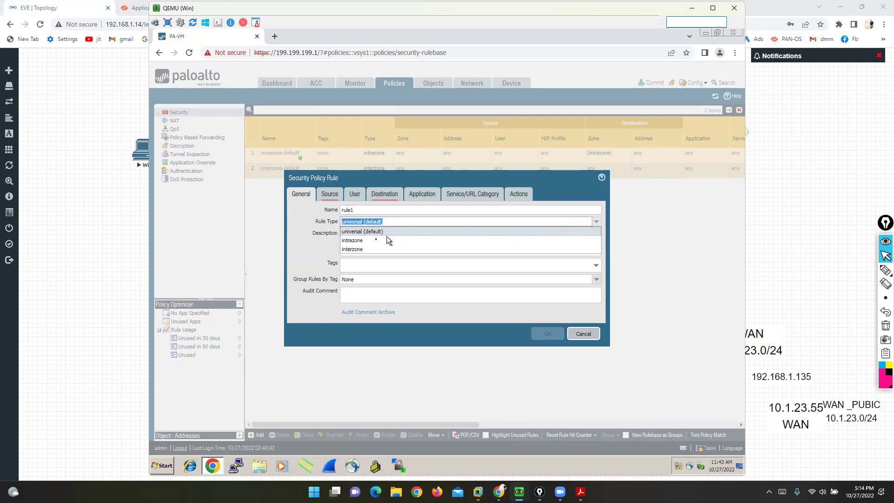
click(363, 244)
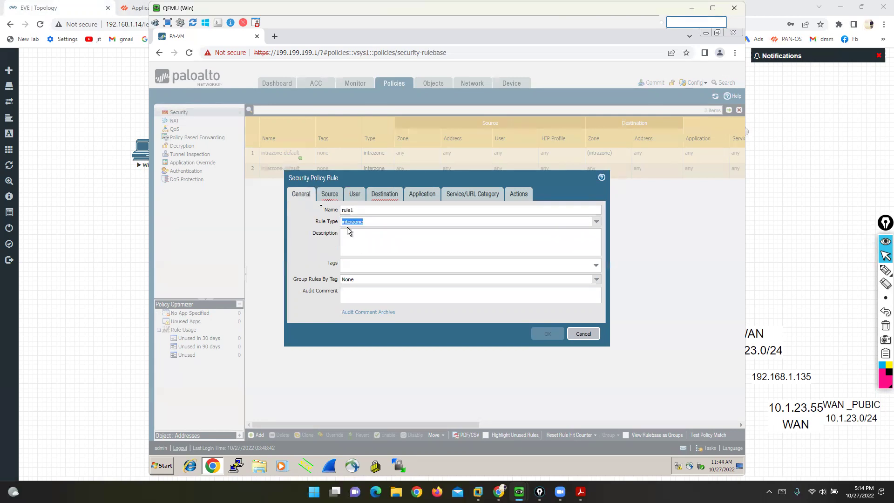
Add LAN as the source zone of the security rule rule1
click(326, 195)
click(301, 311)
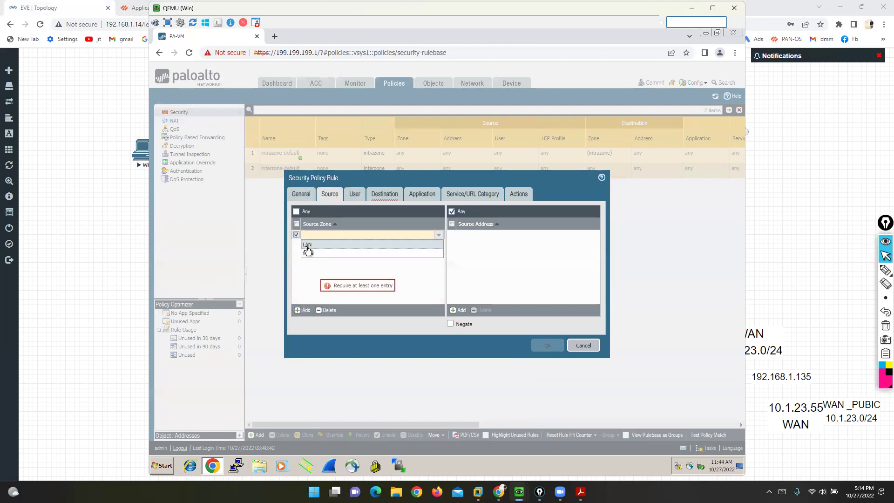
click(307, 246)
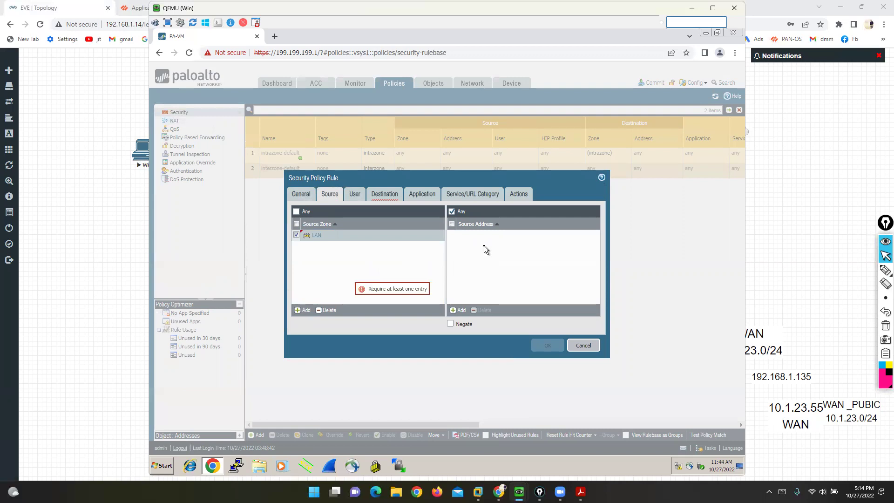
Add WAN as the destination zone of the security rule rule1
click(381, 196)
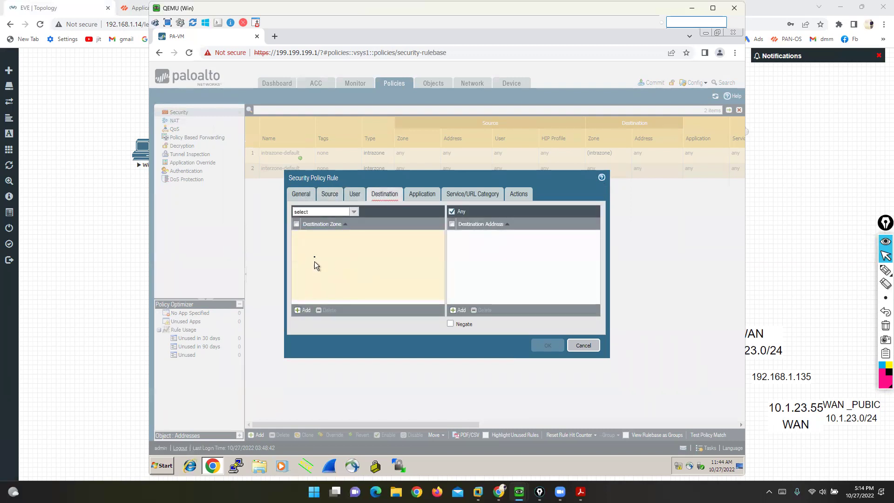
click(306, 310)
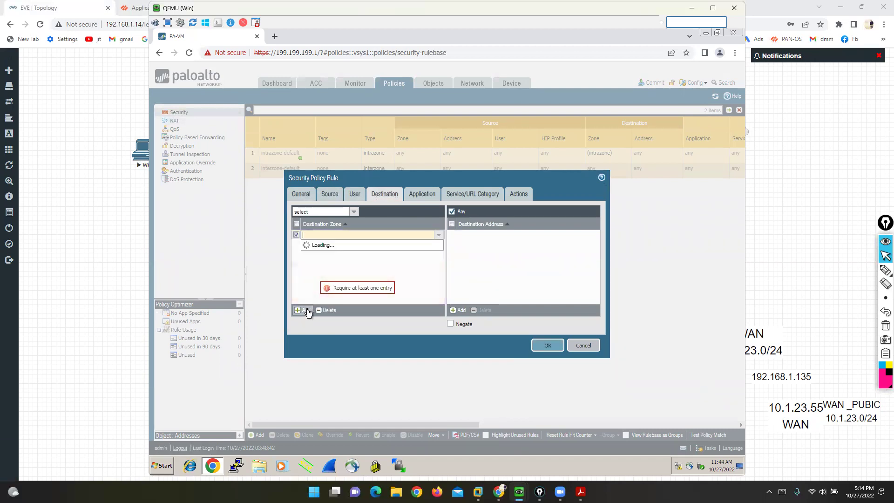
click(308, 253)
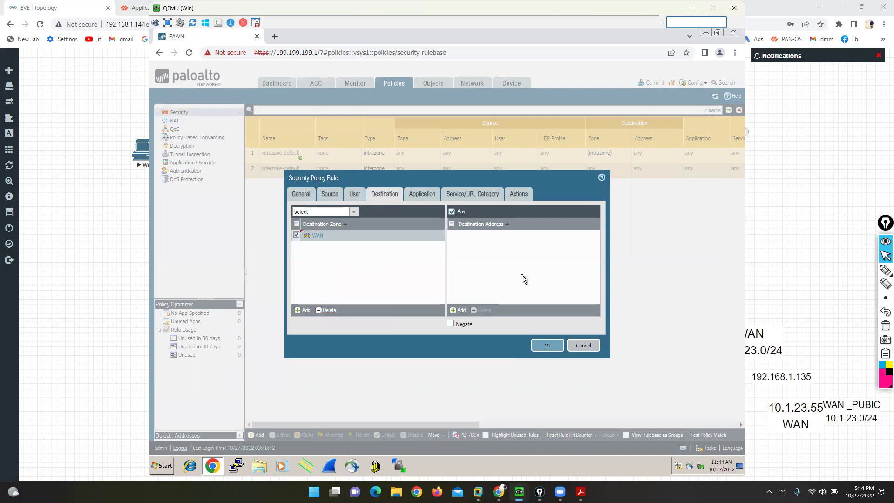
Search the rule's application choices for google and add the google-base application to rule1
click(415, 196)
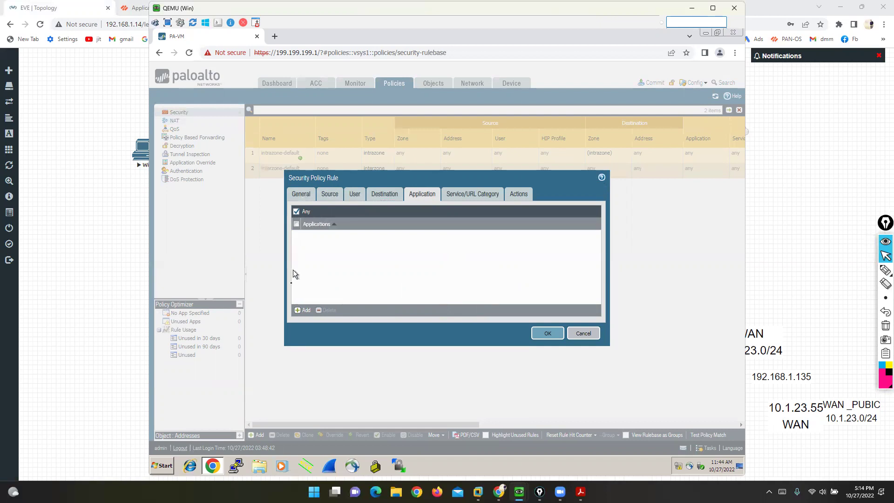
click(305, 312)
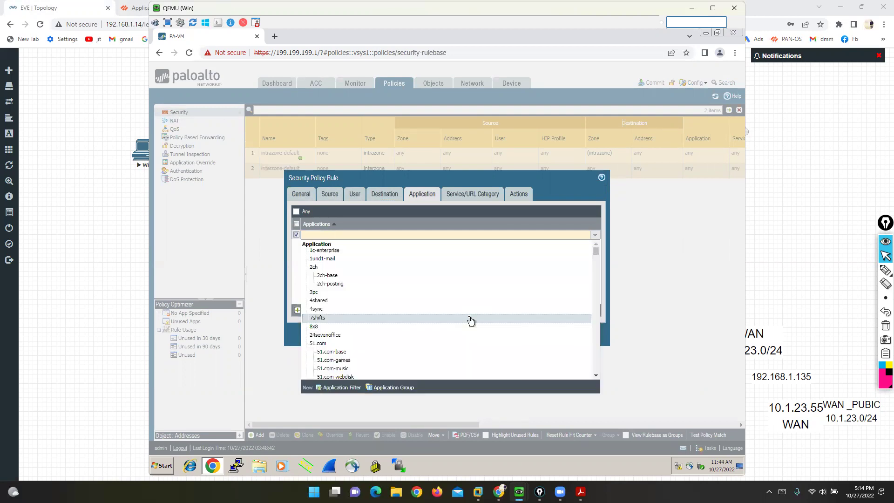
scroll(438, 294, down, 15)
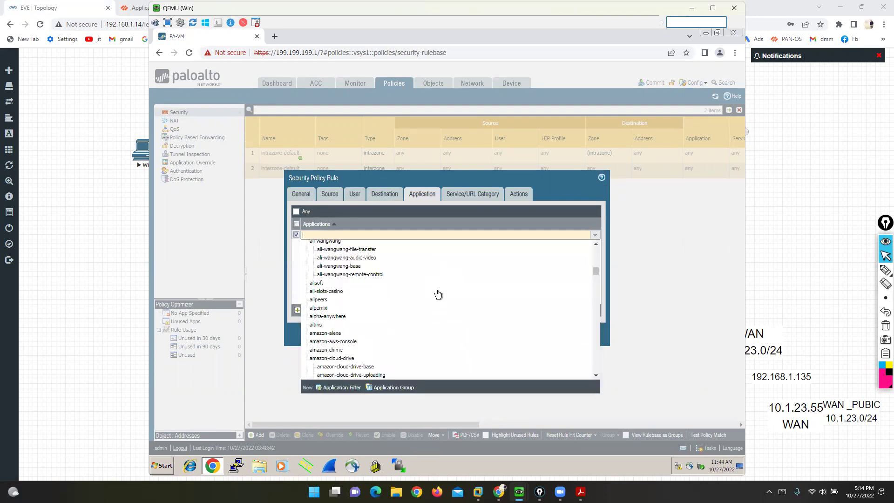
scroll(438, 293, down, 15)
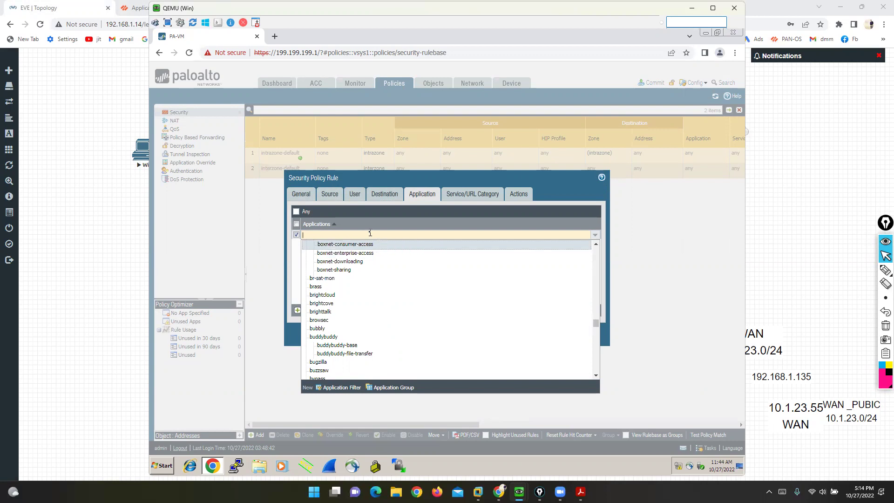
text(google)
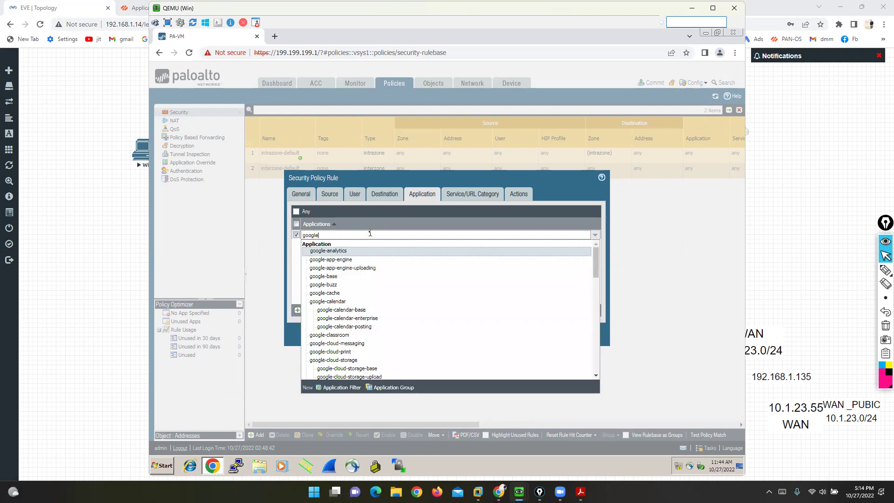
scroll(390, 321, down, 10)
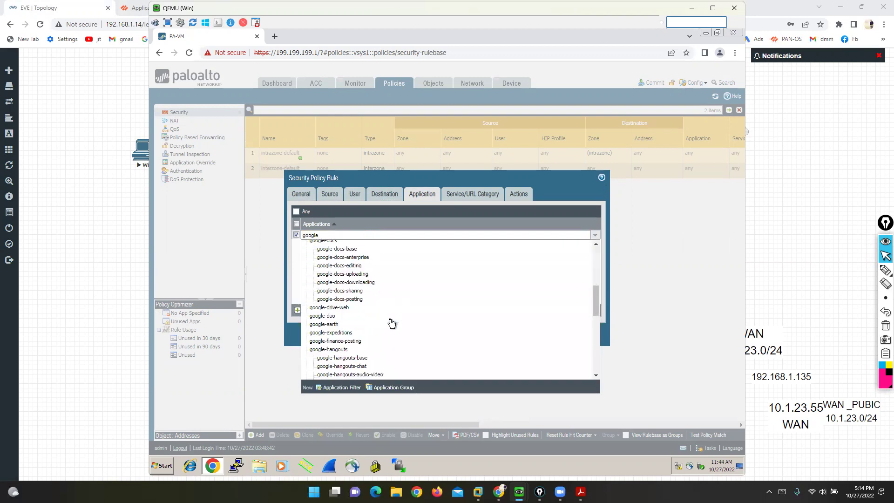
scroll(390, 321, up, 10)
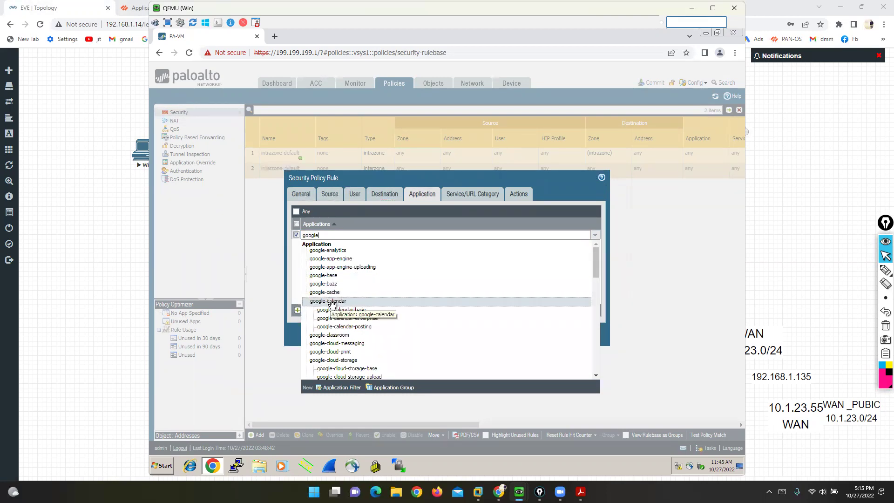
click(326, 275)
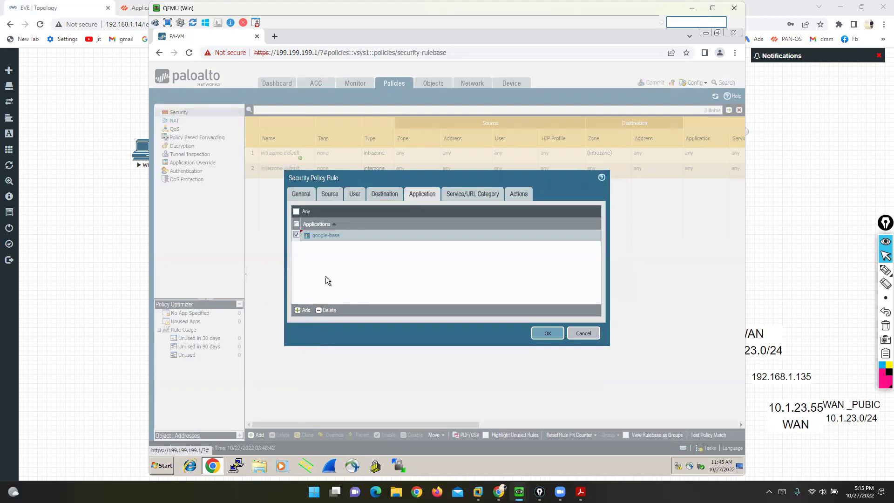
Add the youtube and facebook applications to the security rule
click(303, 310)
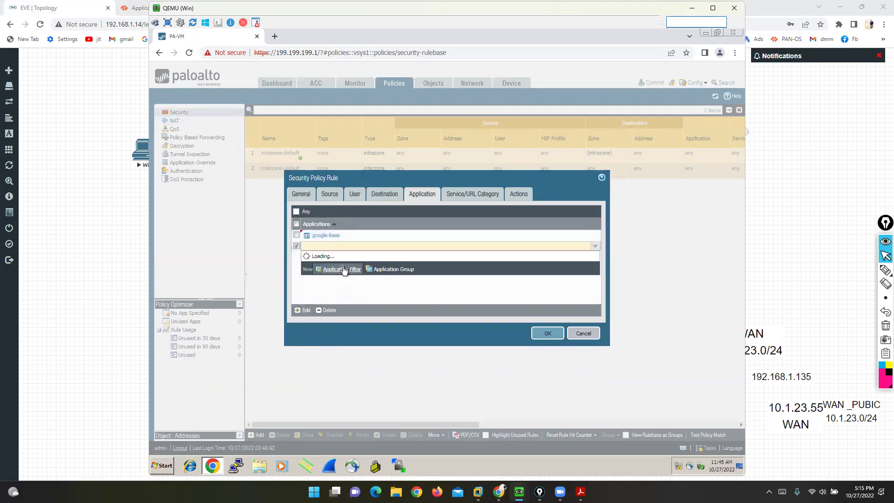
text(you)
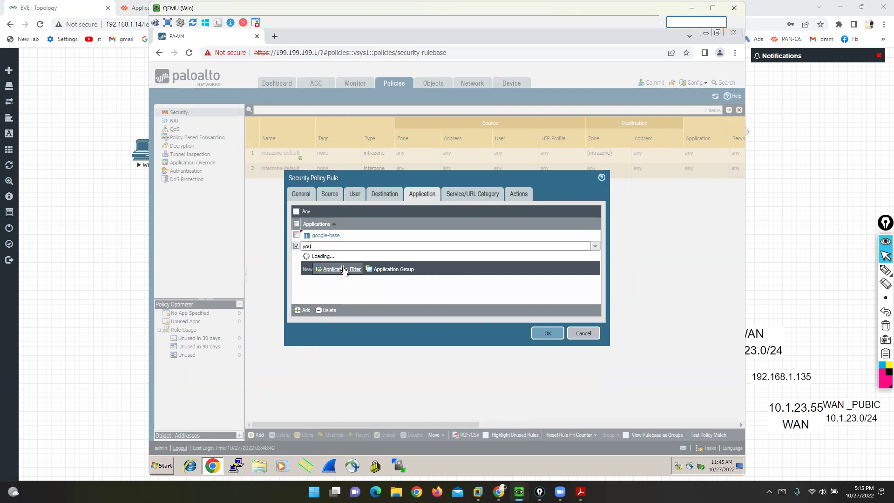
text(tube)
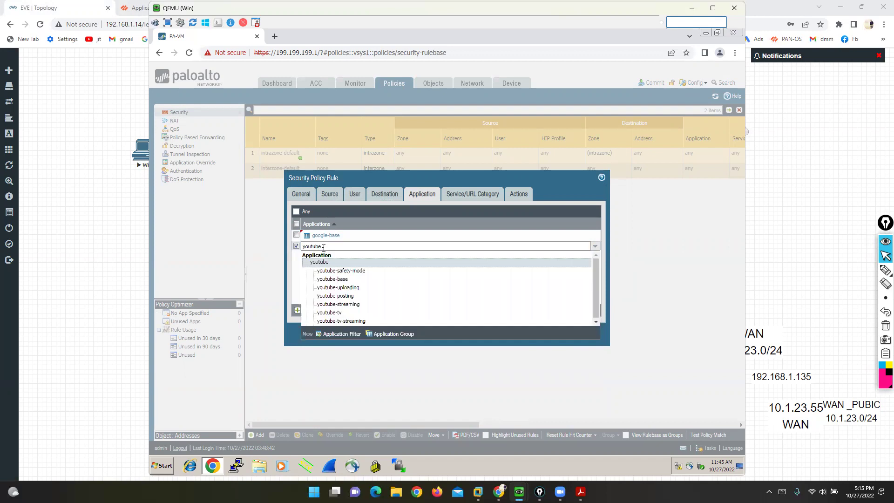
click(325, 264)
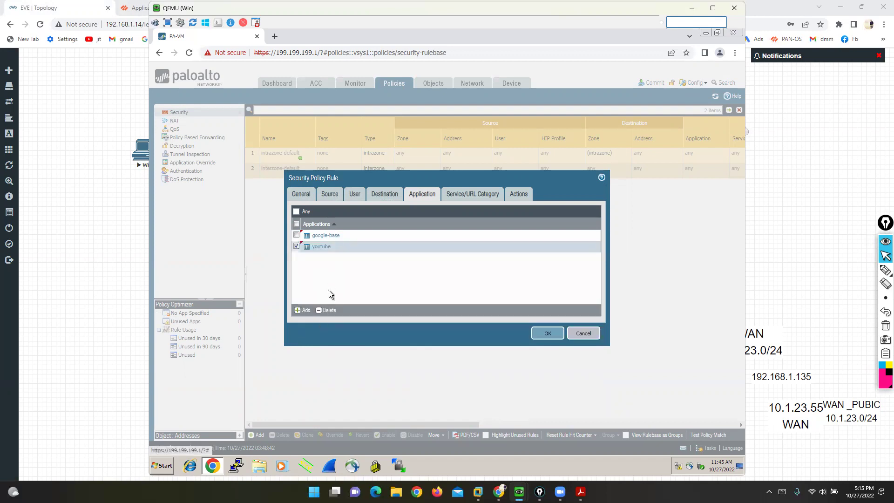
click(300, 312)
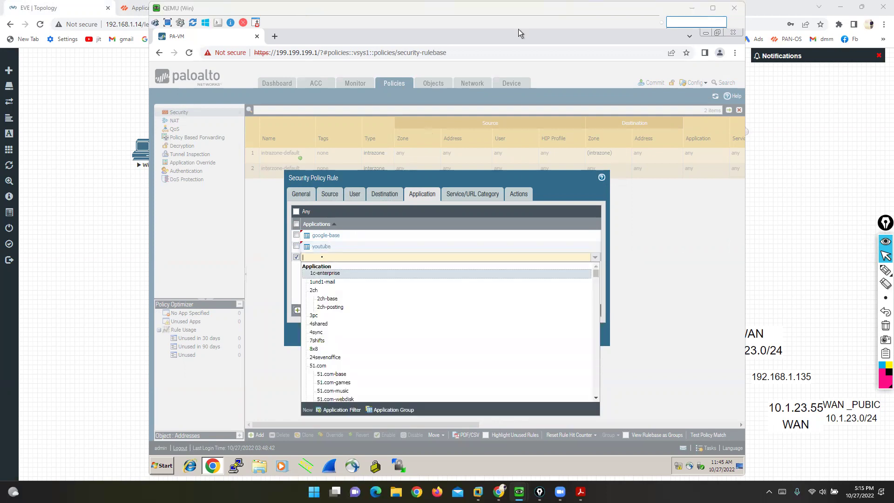
text(faceboo)
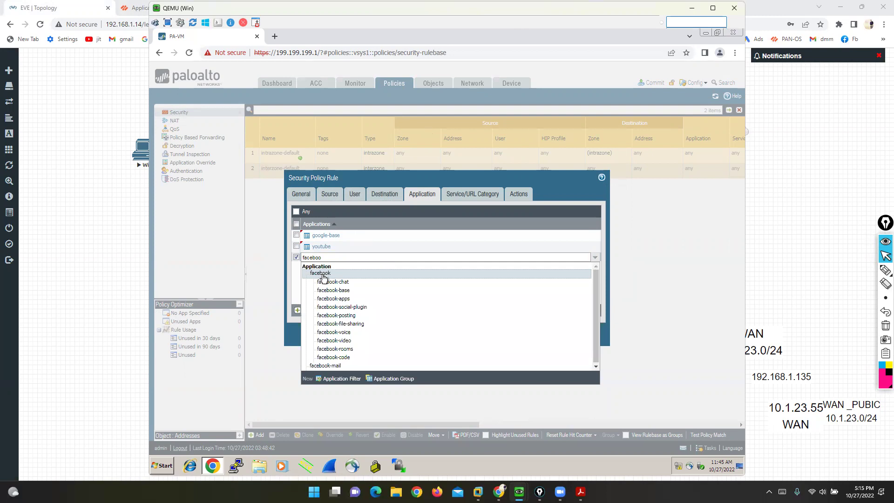
click(320, 274)
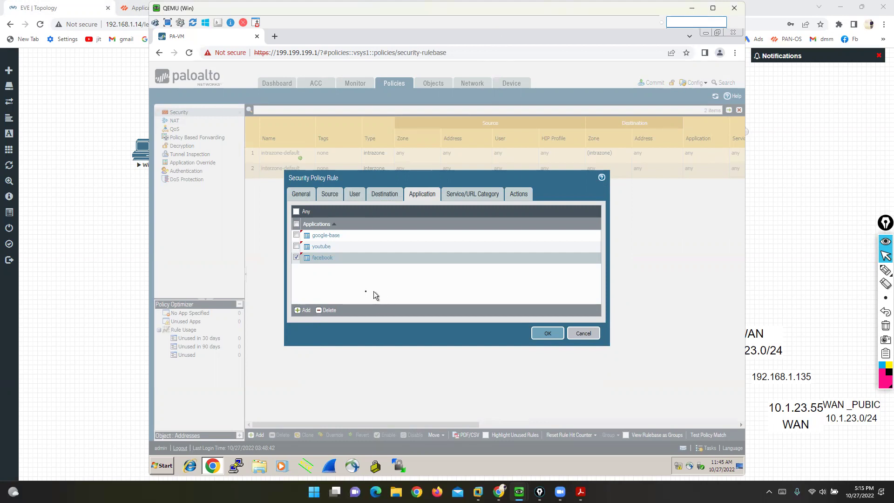
Add the dns and web-browsing applications to the security rule's application list
click(302, 310)
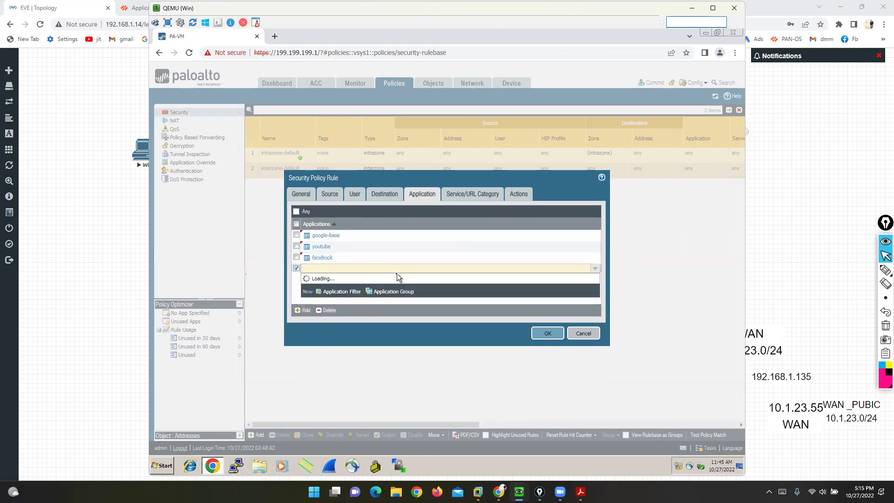
text(dns)
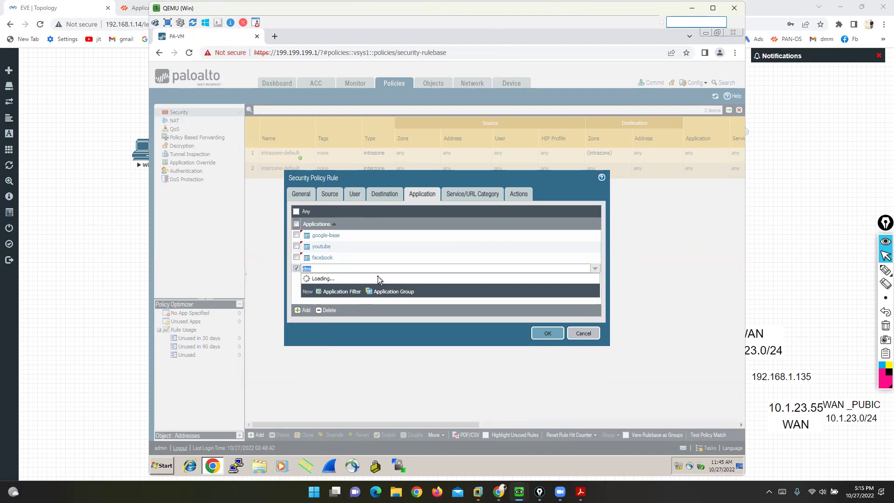
click(313, 293)
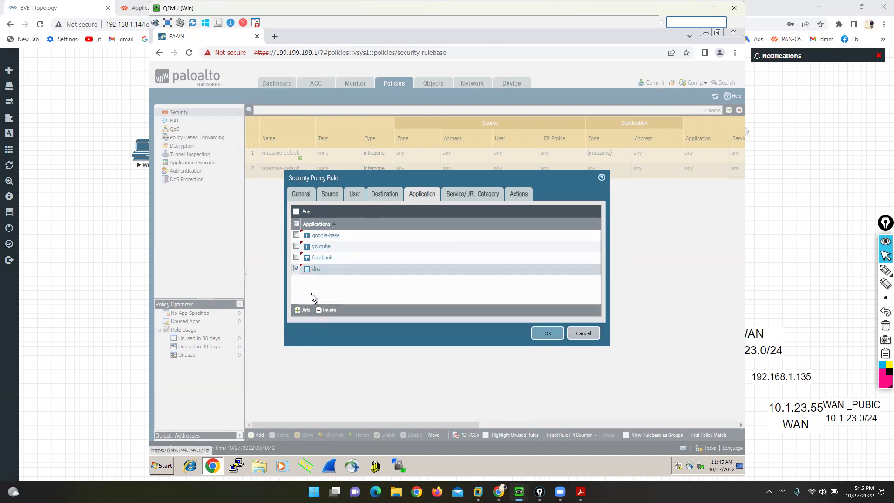
click(305, 309)
text(w)
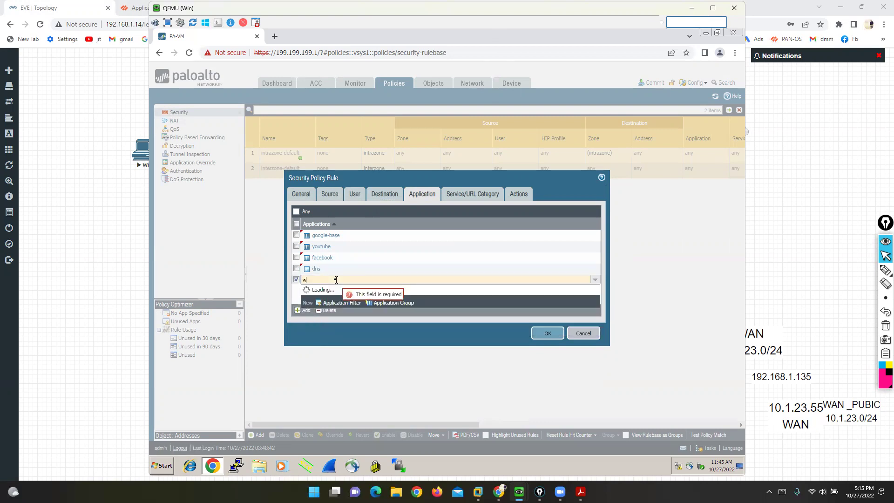
text(eb-b)
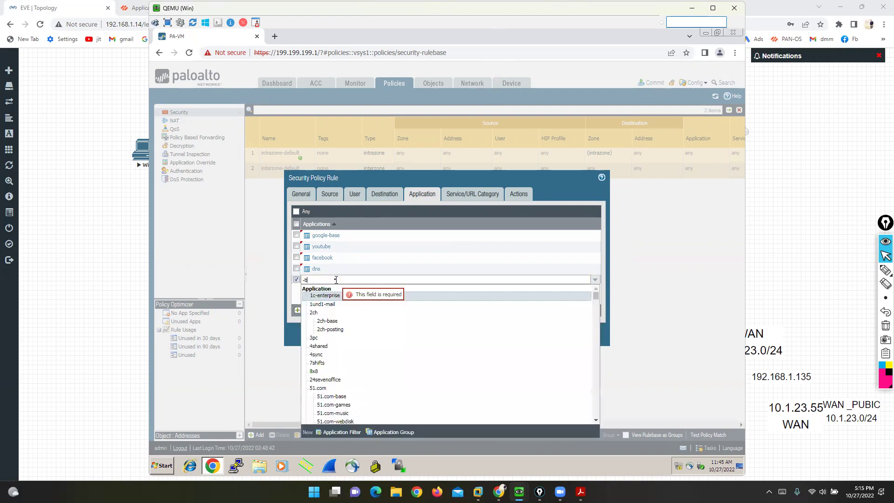
key(BackSpace)
key(BackSpace)
text(web)
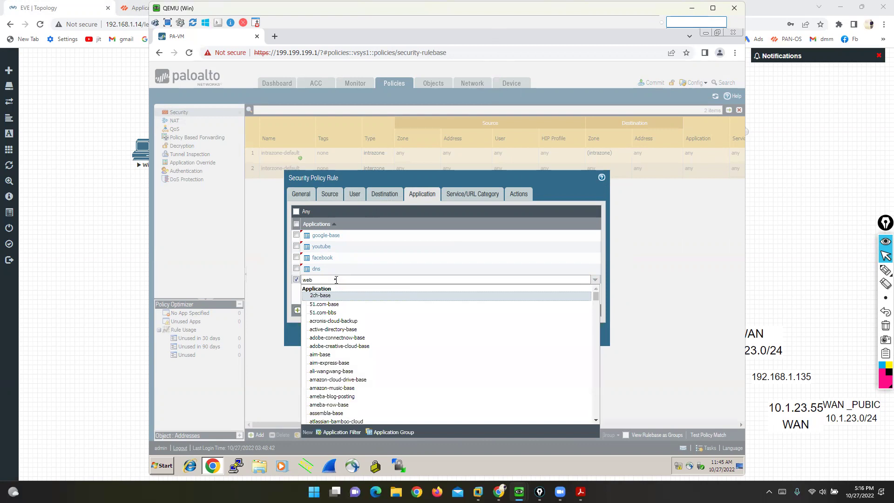
text(-)
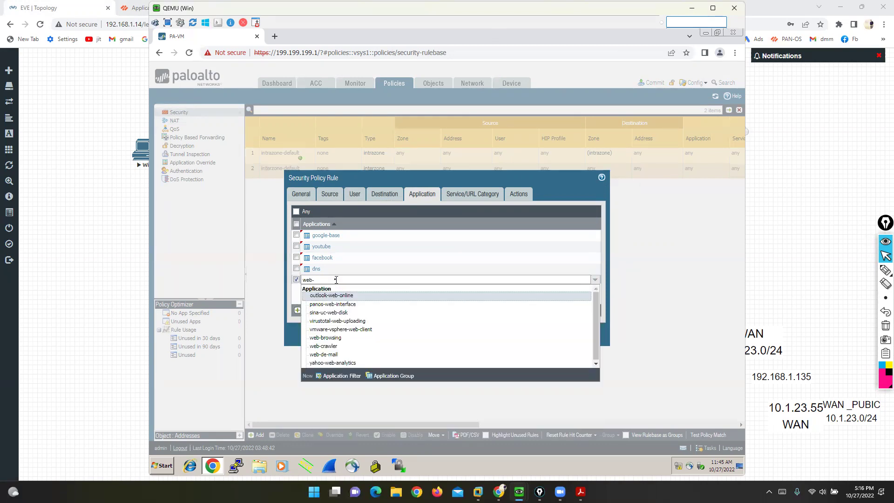
text(b)
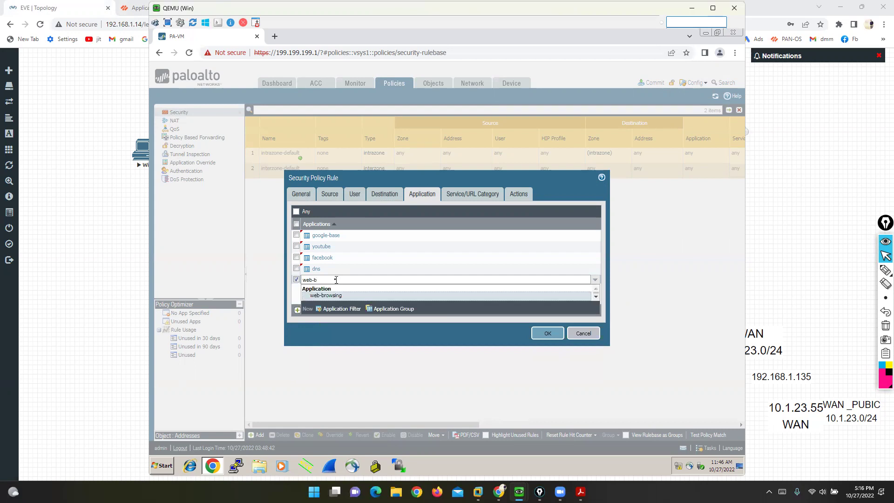
click(336, 295)
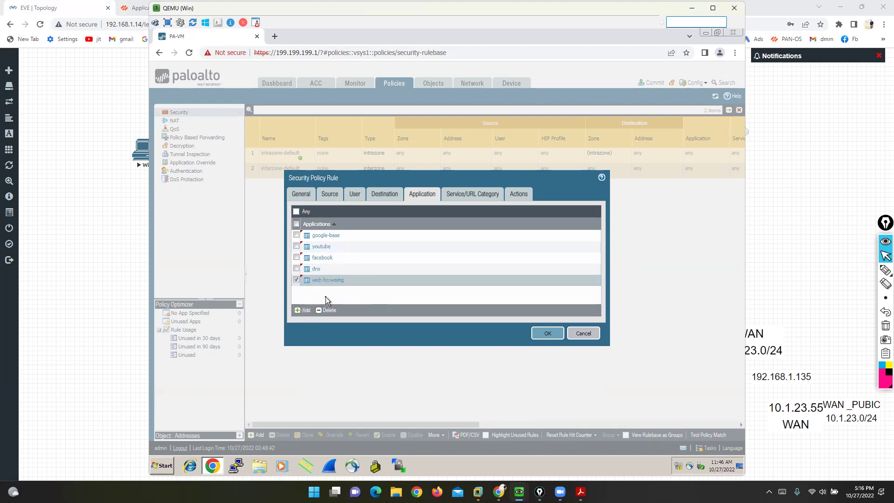
Add the ssl application to the security rule
click(303, 310)
text(ssl)
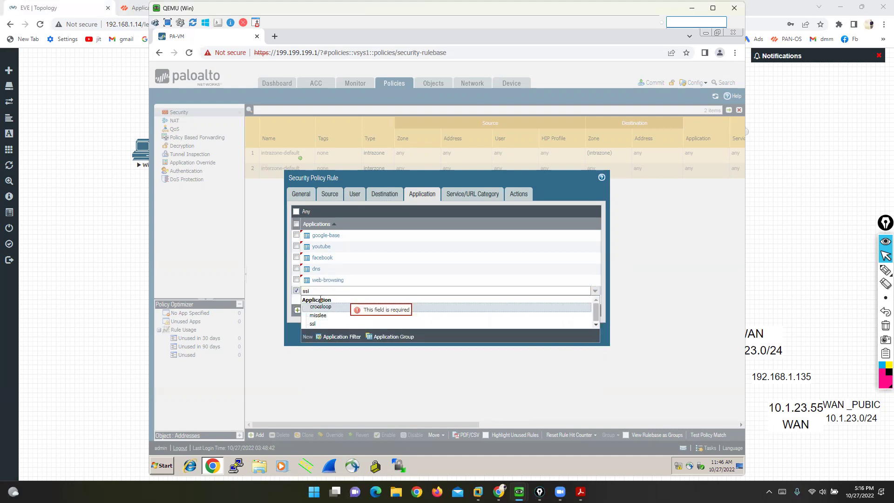
click(317, 327)
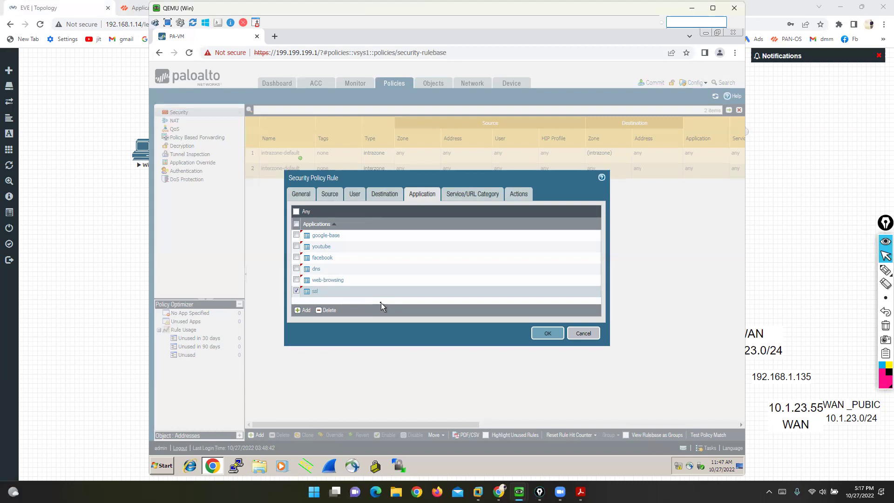
key(XF86AudioRaiseVolume)
key(XF86AudioRaiseVolume)
key(XF86AudioRaiseVolume)
key(XF86AudioRaiseVolume)
Check the rule's service and application settings, enable Log at Session Start, and save rule1
click(466, 195)
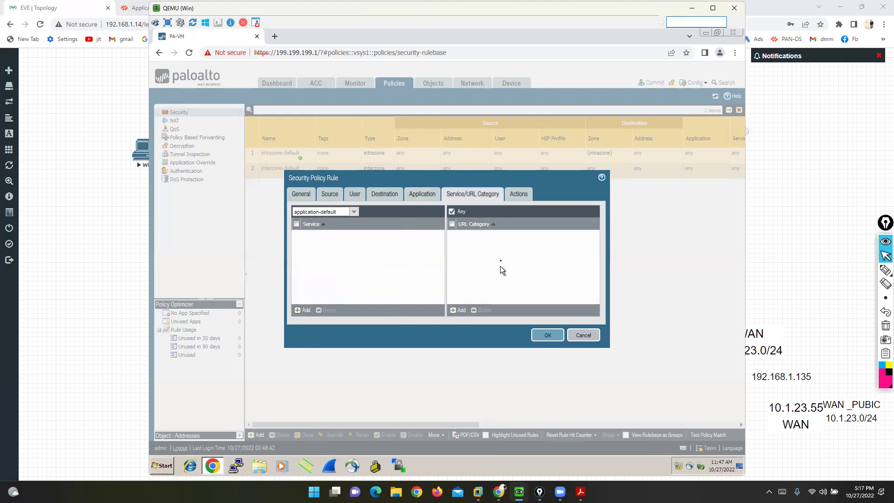
click(422, 198)
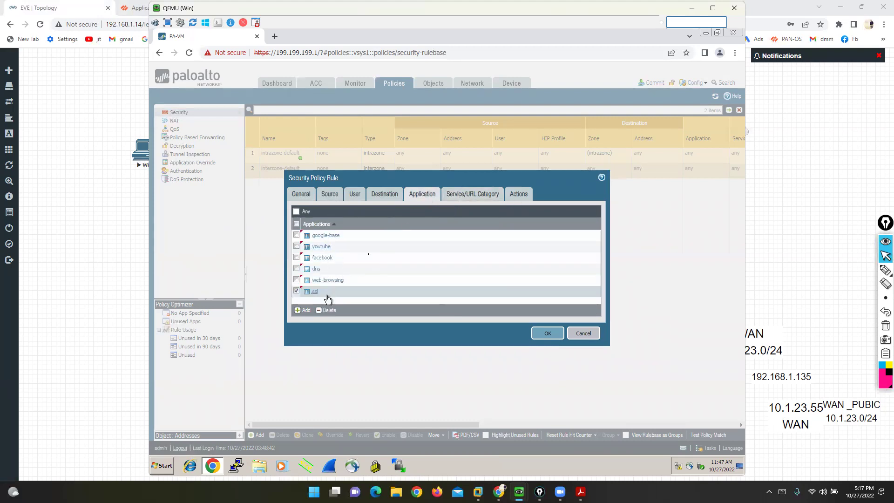
click(521, 198)
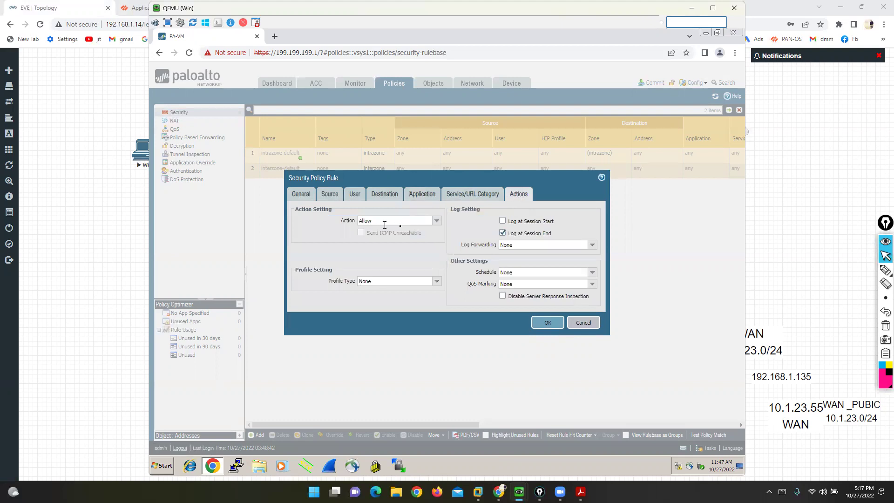
click(502, 220)
click(548, 323)
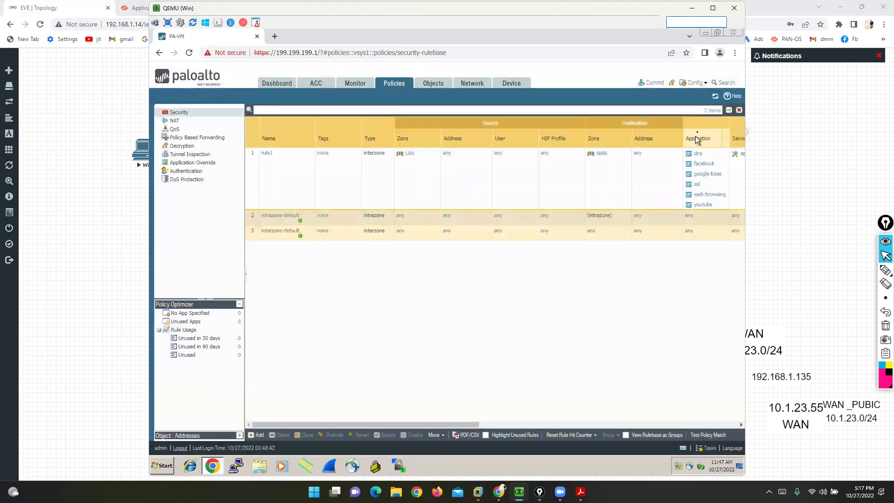
Review rule1's application, service, action and profile columns in the security policy list, and pick up the annotation pen
drag(416, 425, 474, 433)
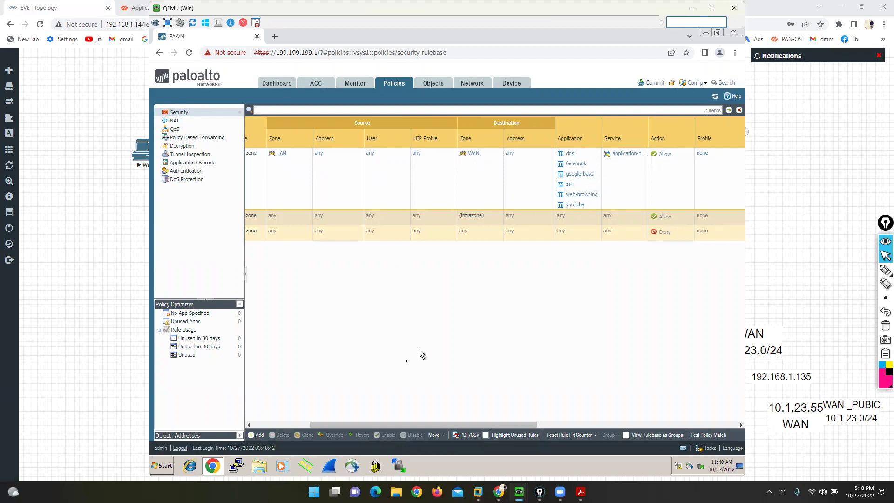
drag(321, 426, 263, 426)
click(885, 270)
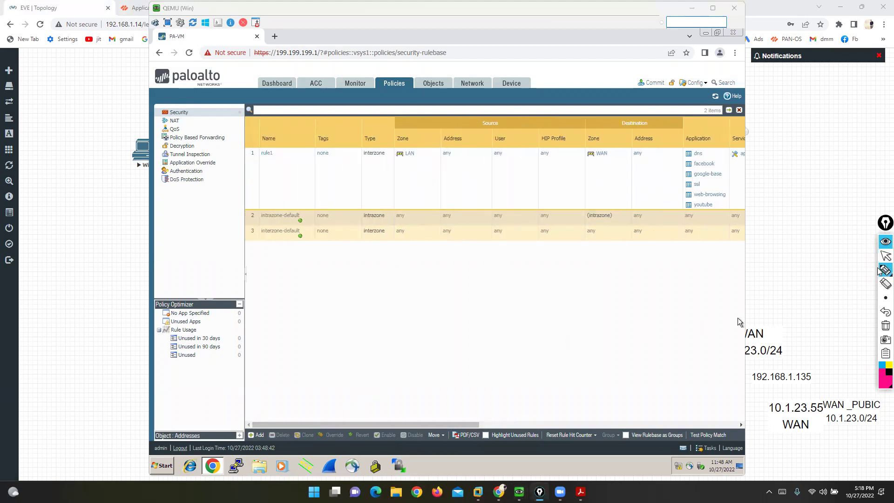
Sketch a client computer with an arrow to the security policy list and bracket rule1's application list with the pen
mouse_move(64, 462)
mouse_down()
mouse_move(49, 395)
mouse_move(120, 254)
mouse_move(142, 248)
mouse_move(139, 239)
mouse_move(135, 251)
mouse_up()
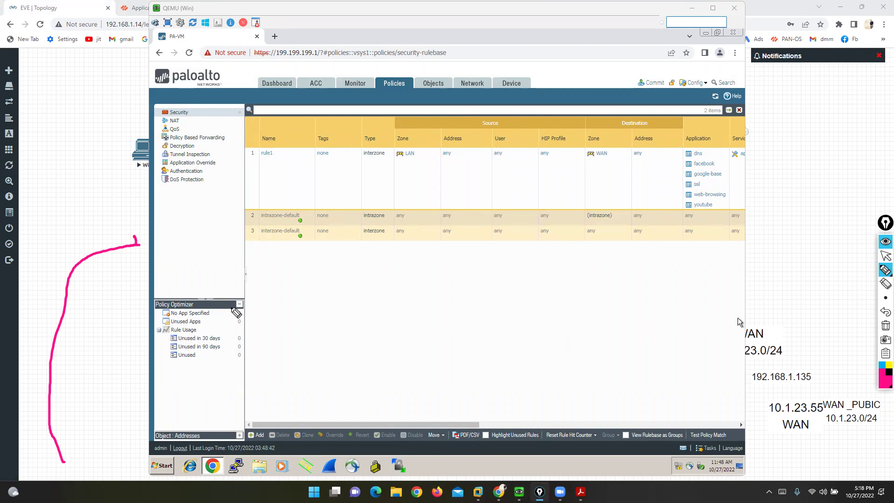
mouse_move(124, 234)
mouse_down()
mouse_move(145, 248)
mouse_move(127, 257)
mouse_up()
mouse_move(156, 31)
mouse_down()
mouse_move(158, 84)
mouse_move(210, 161)
mouse_move(231, 163)
mouse_up()
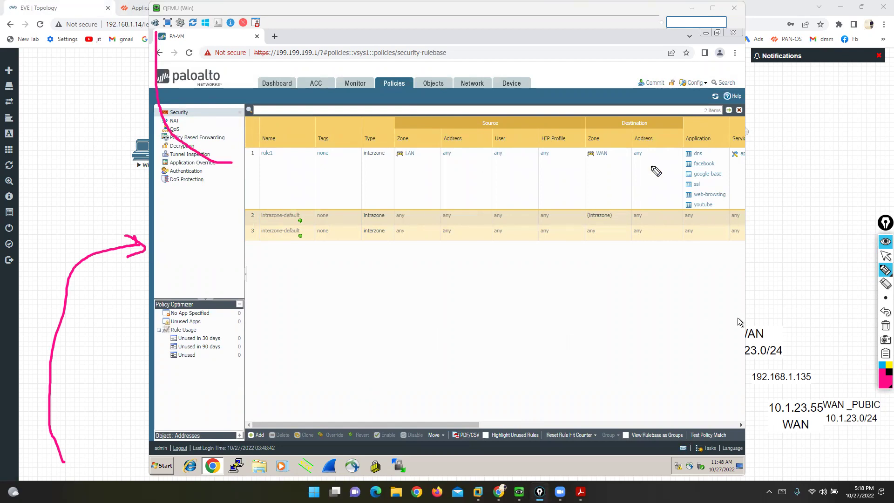
mouse_move(716, 146)
mouse_down()
mouse_move(729, 176)
mouse_move(727, 210)
mouse_move(712, 210)
mouse_up()
mouse_move(690, 149)
mouse_down()
mouse_move(671, 156)
mouse_move(688, 211)
mouse_up()
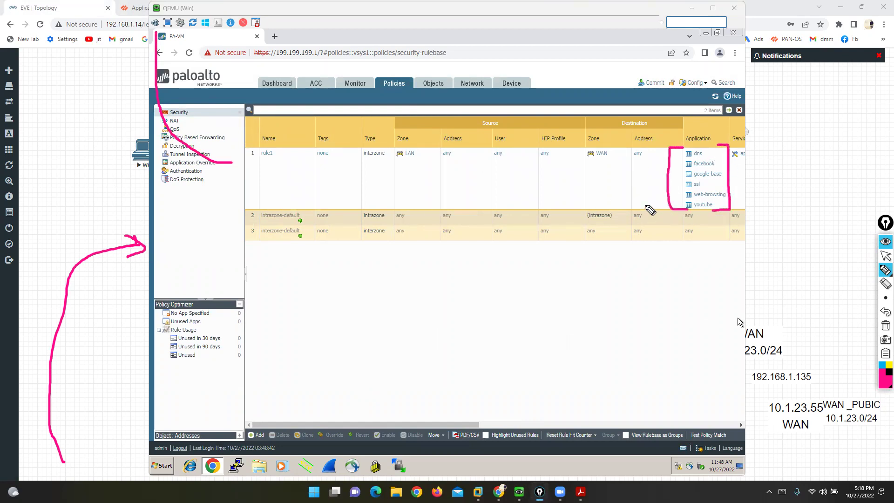
mouse_move(69, 432)
mouse_down()
mouse_move(28, 462)
mouse_move(73, 432)
mouse_move(56, 430)
mouse_move(27, 480)
mouse_move(45, 459)
mouse_up()
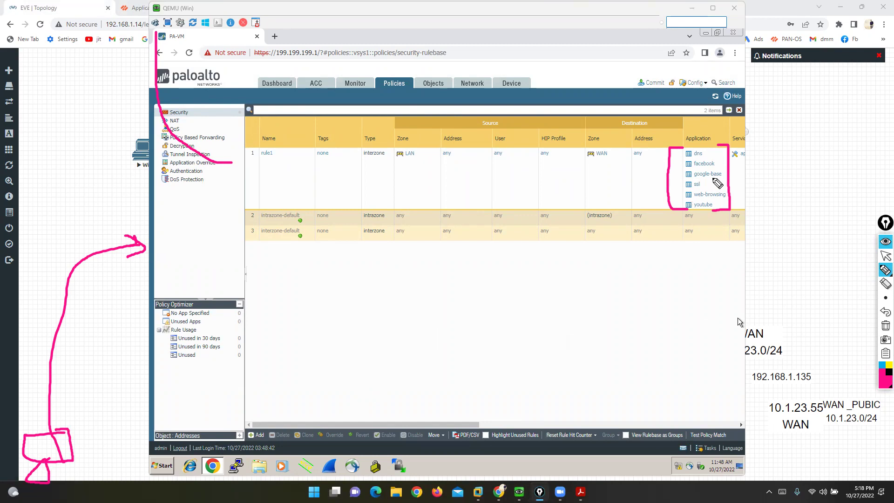
Open rule1 and check its action and log settings, closing it without changes
click(885, 255)
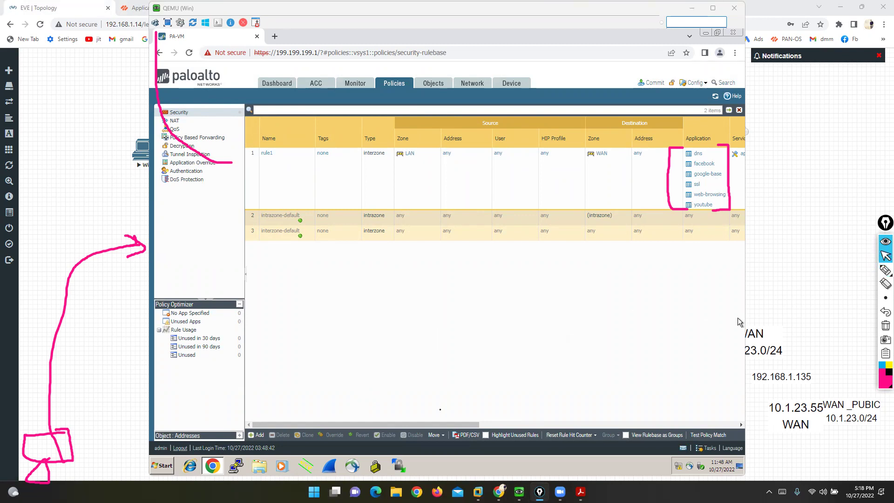
drag(434, 426, 406, 423)
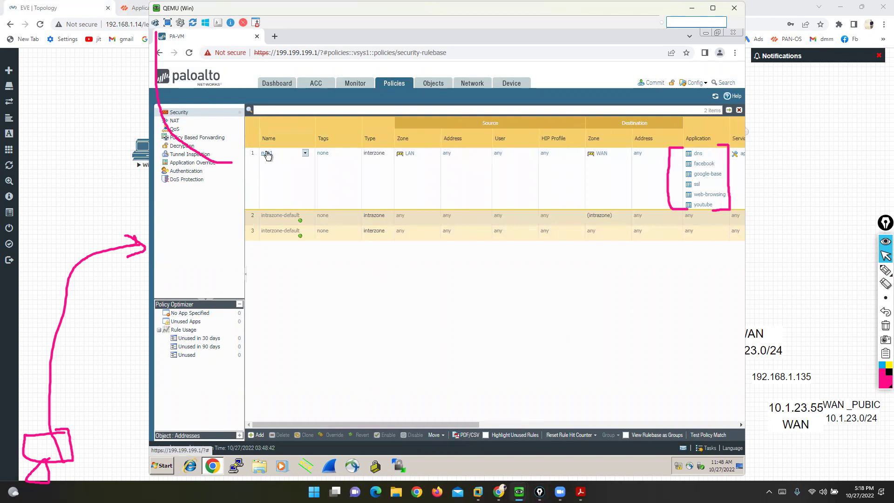
double_click(438, 206)
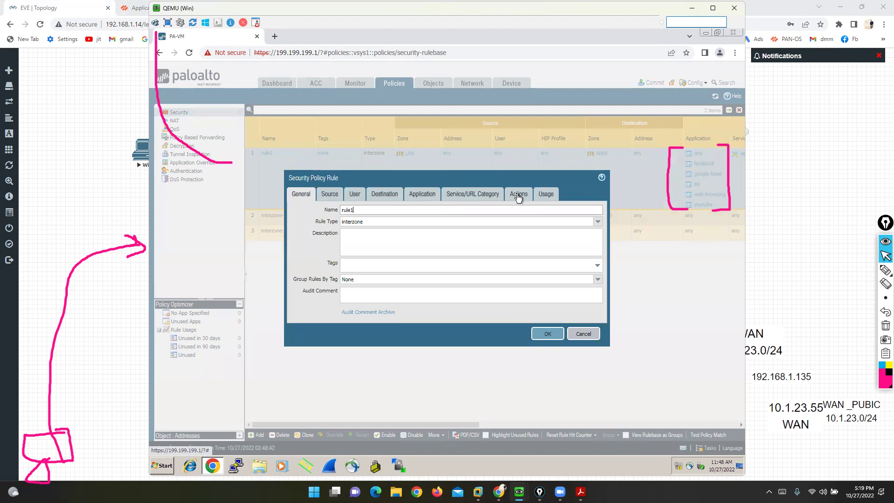
click(518, 195)
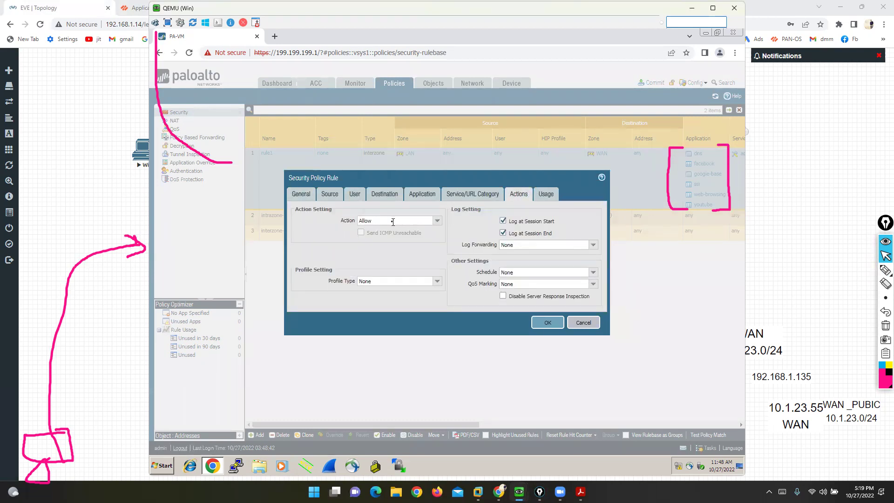
click(543, 323)
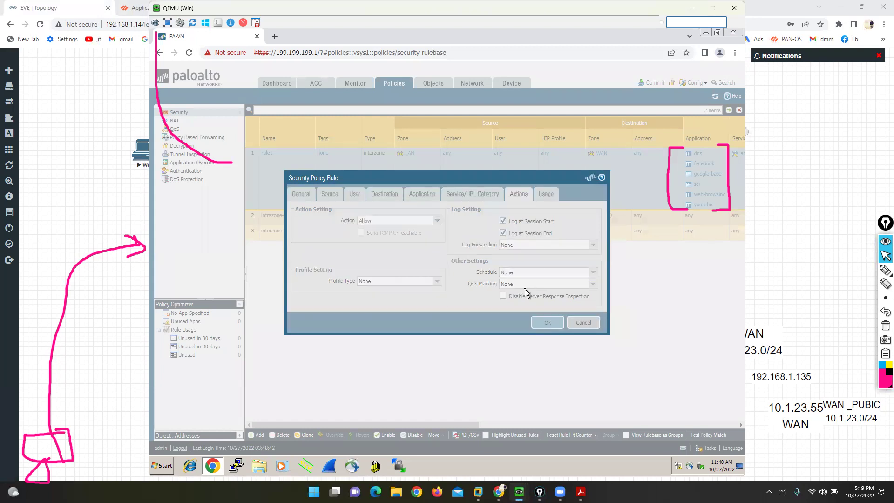
Mark rule1's applications with check marks, circle the sketched computer, and draw several pen strokes toward the rule list
click(883, 269)
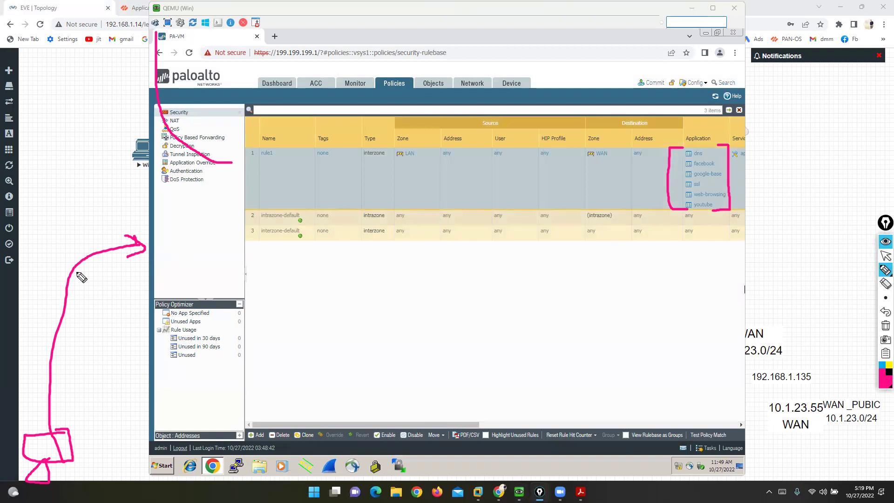
mouse_move(724, 170)
mouse_down()
mouse_move(741, 181)
mouse_move(778, 148)
mouse_up()
mouse_move(38, 417)
mouse_down()
mouse_move(93, 454)
mouse_move(42, 485)
mouse_move(14, 425)
mouse_move(40, 416)
mouse_up()
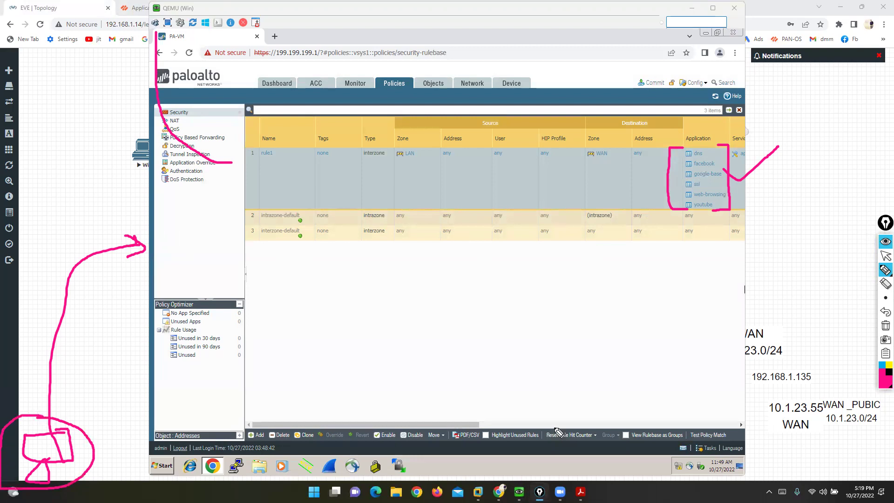
drag(744, 172, 801, 135)
mouse_move(87, 112)
mouse_down()
mouse_move(142, 184)
mouse_move(229, 200)
mouse_up()
mouse_move(166, 236)
mouse_down()
mouse_move(209, 252)
mouse_move(253, 252)
mouse_up()
drag(190, 272, 266, 282)
drag(198, 321, 269, 327)
drag(201, 341, 282, 351)
drag(197, 376, 282, 392)
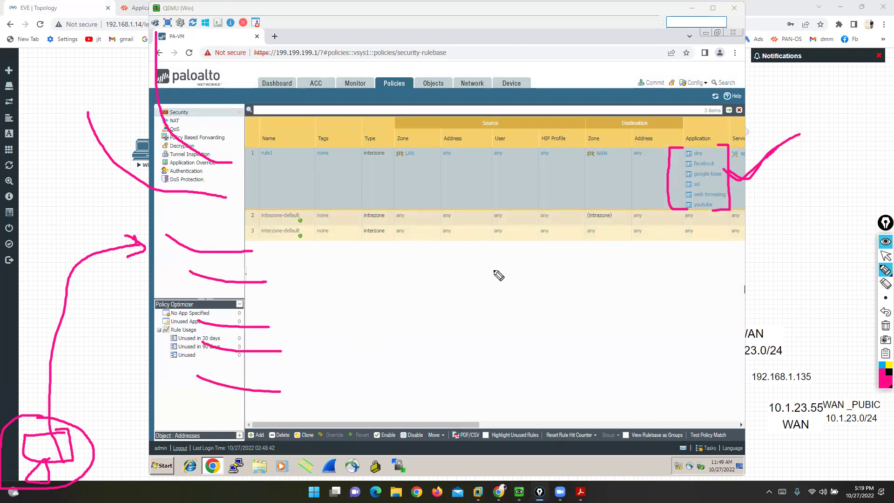
Undo the last pen strokes and clear all remaining annotations
click(885, 312)
click(885, 312)
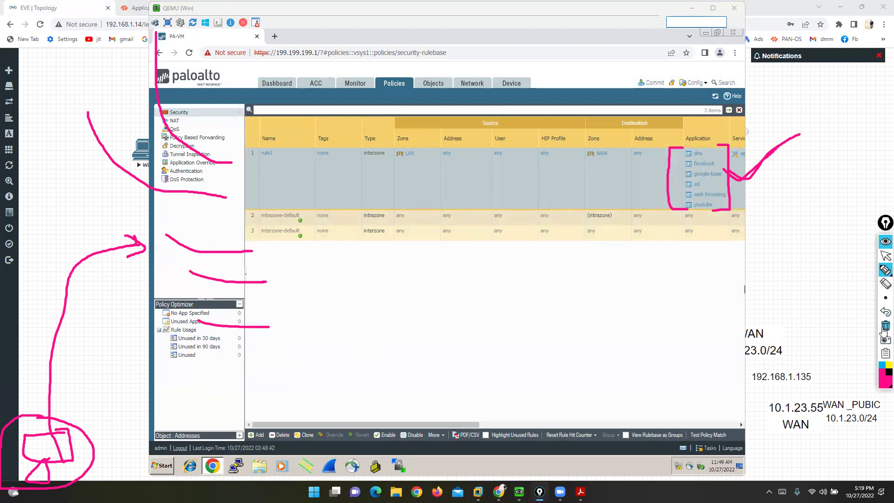
click(884, 326)
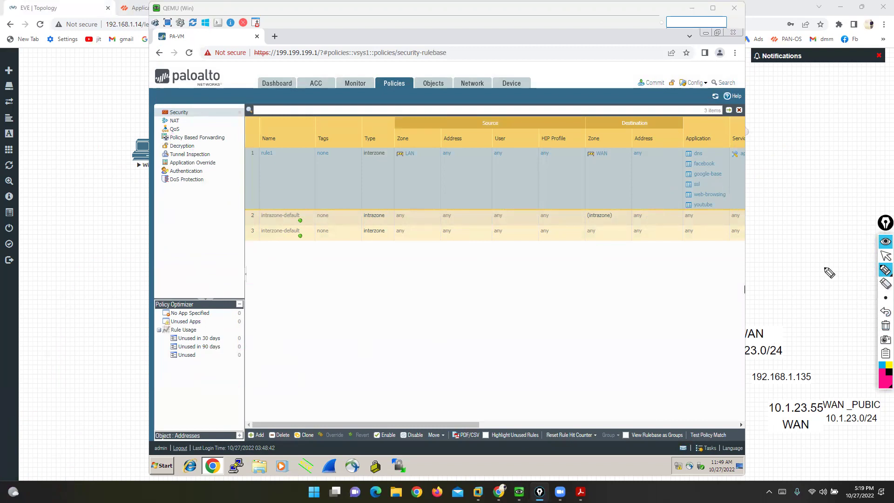
Draw a pen line toward rule1, intrazone-default and interzone-default, and erase the lines
drag(163, 164, 239, 163)
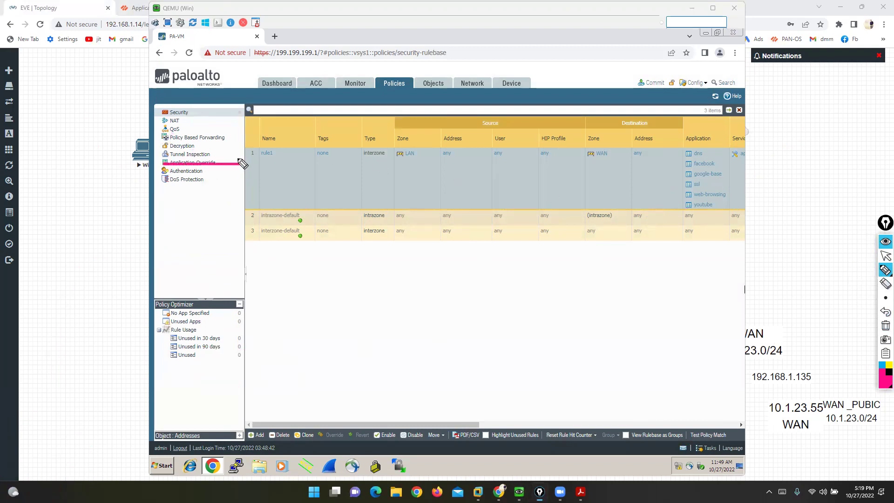
drag(180, 216, 246, 215)
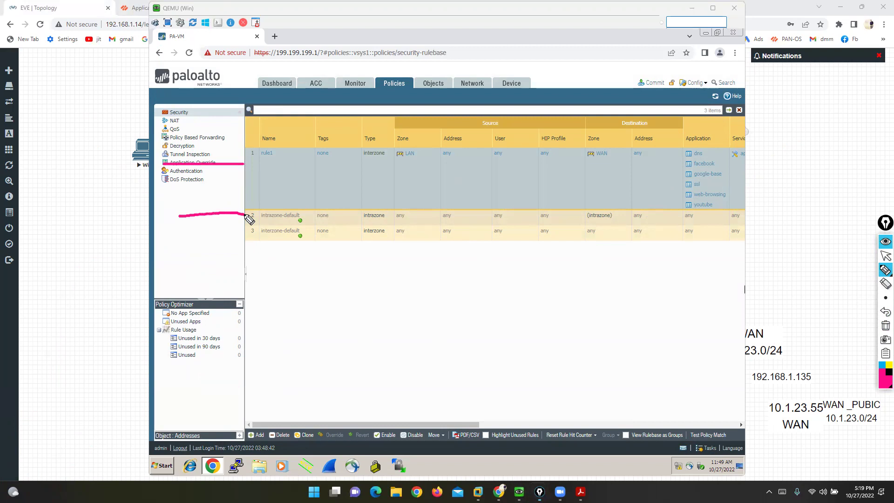
drag(163, 235, 246, 235)
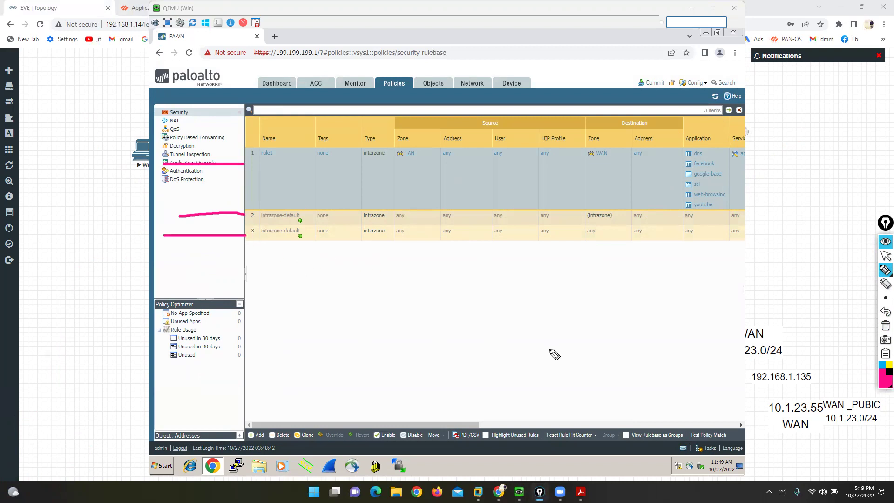
click(886, 326)
Sketch a computer with an arrow to the policy list, and mark the interzone-default rule with an arrow and a box
mouse_move(82, 422)
mouse_down()
mouse_move(36, 443)
mouse_move(85, 428)
mouse_move(55, 450)
mouse_move(63, 455)
mouse_move(32, 391)
mouse_move(99, 231)
mouse_move(158, 228)
mouse_move(118, 247)
mouse_up()
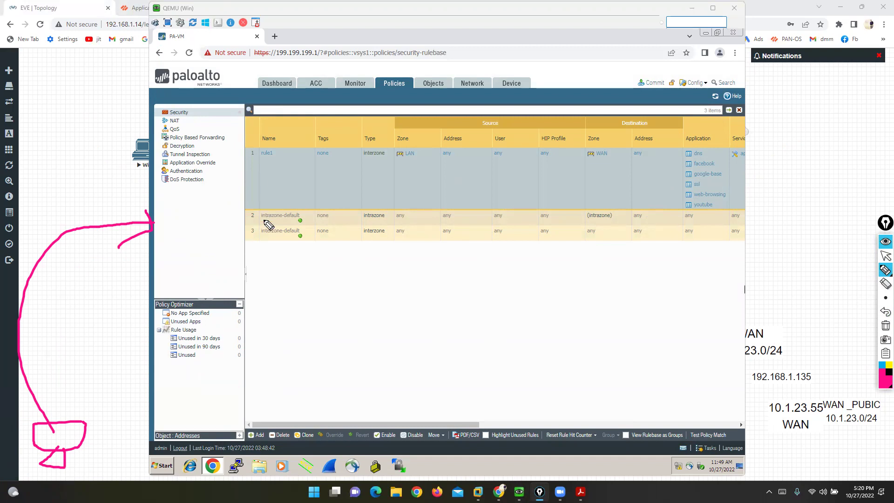
mouse_move(208, 234)
mouse_down()
mouse_move(241, 231)
mouse_move(245, 239)
mouse_move(233, 243)
mouse_up()
drag(680, 239, 697, 224)
Check the interzone-default rule's action in the policy list and clear the annotations
click(885, 256)
drag(366, 425, 442, 429)
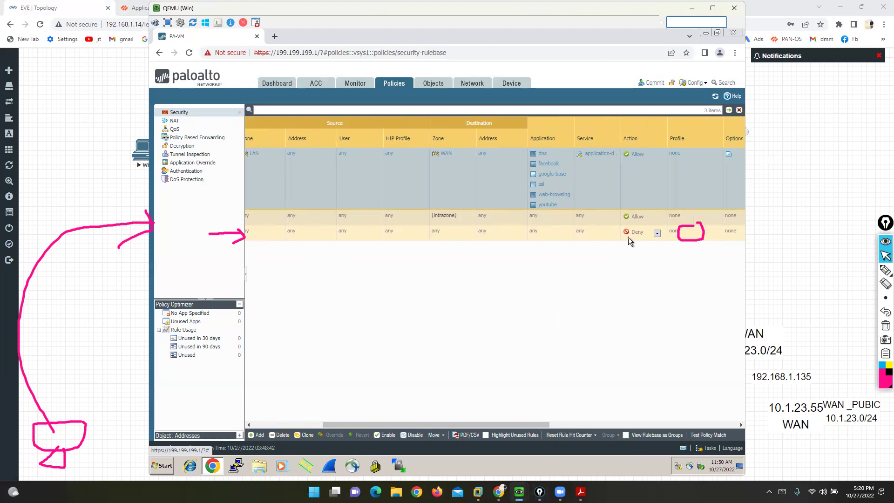
click(885, 325)
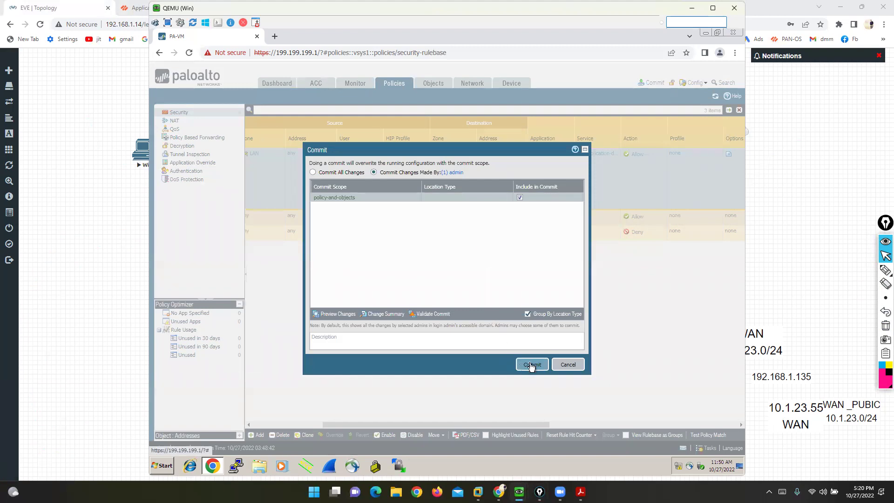
Commit the policy-and-objects changes made by admin and switch to the other Windows virtual machine
click(531, 365)
mouse_move(519, 484)
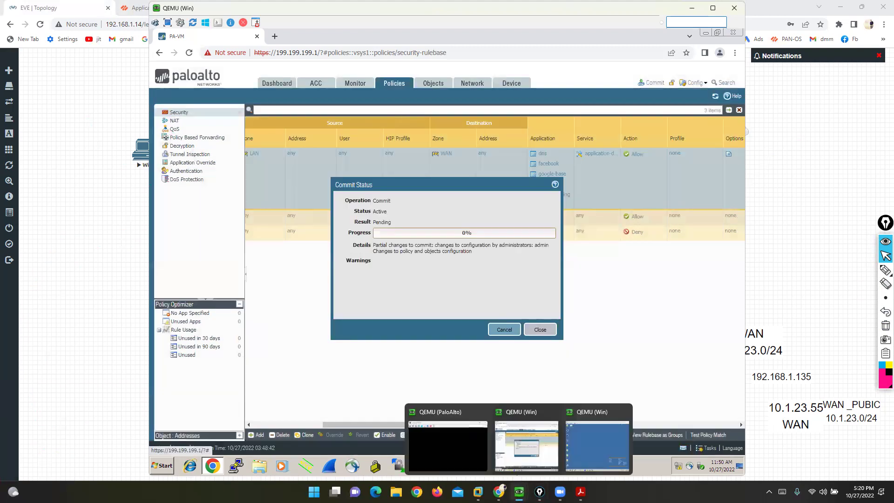
click(591, 449)
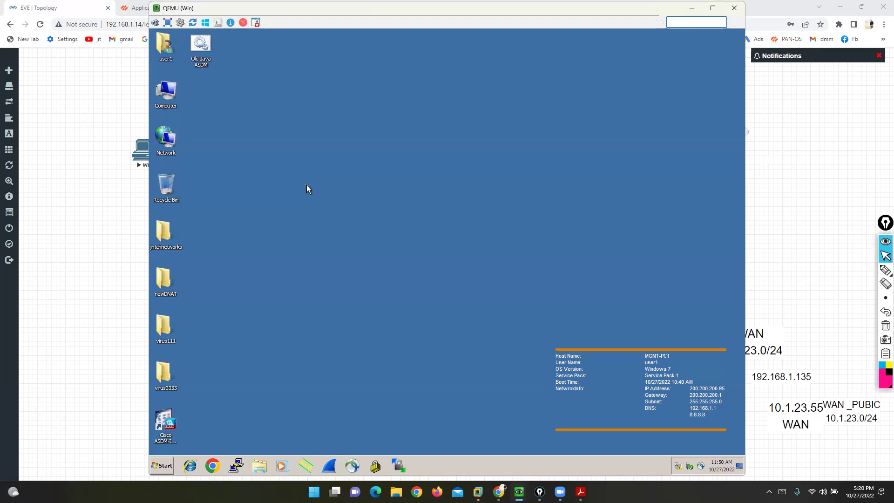
click(189, 464)
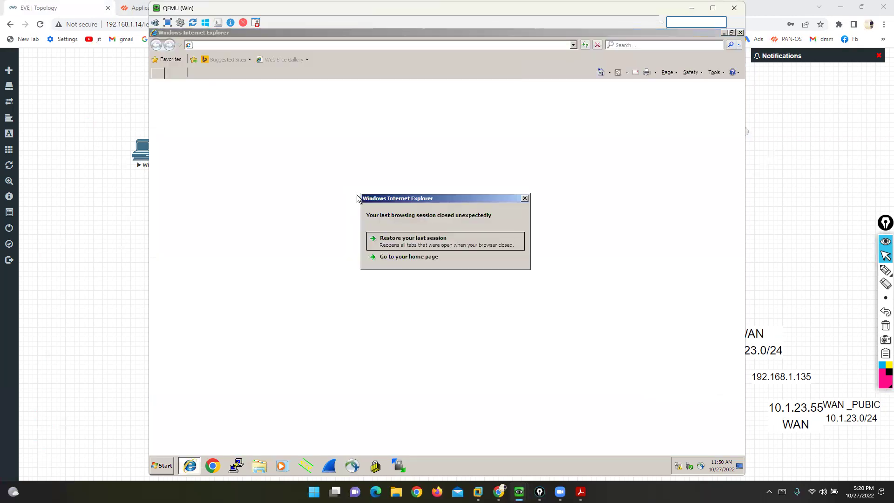
click(412, 257)
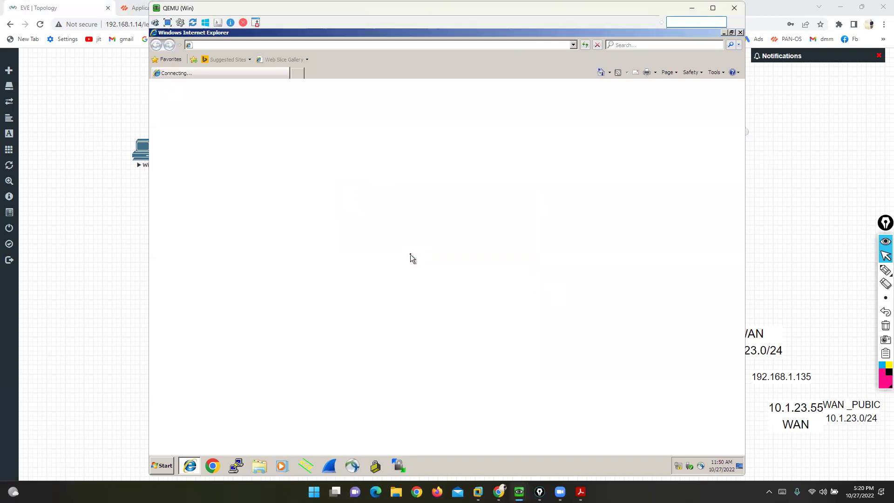
click(298, 74)
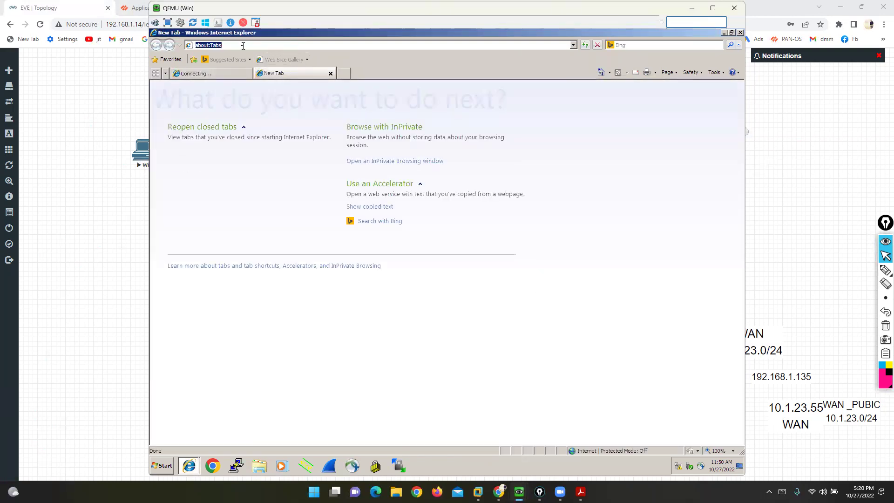
text(https://)
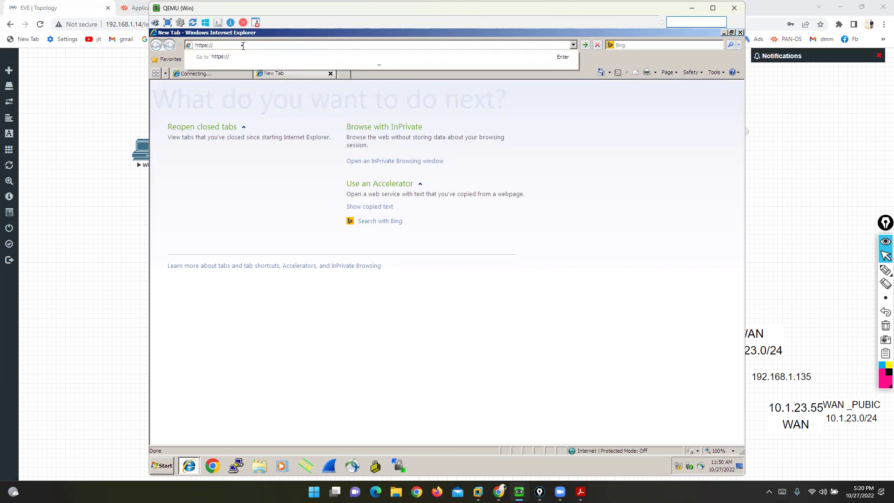
text(facebook.com)
key(Return)
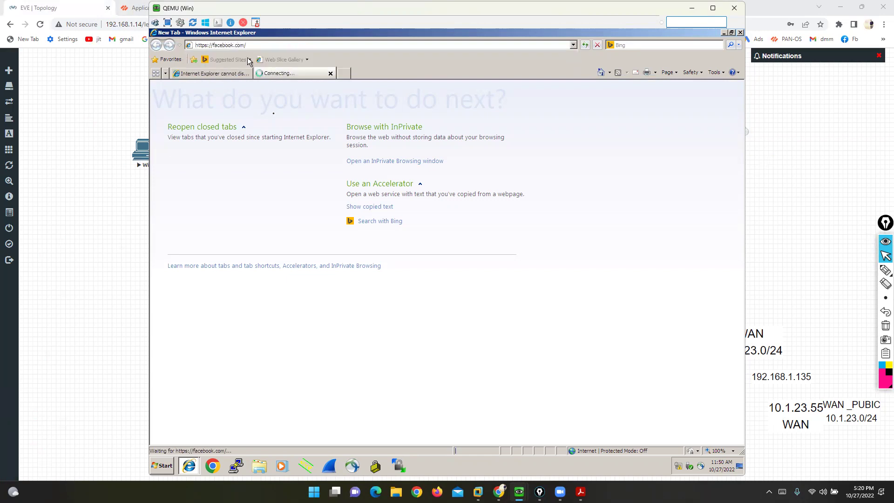
Minimize Internet Explorer and refresh the client's desktop
click(213, 463)
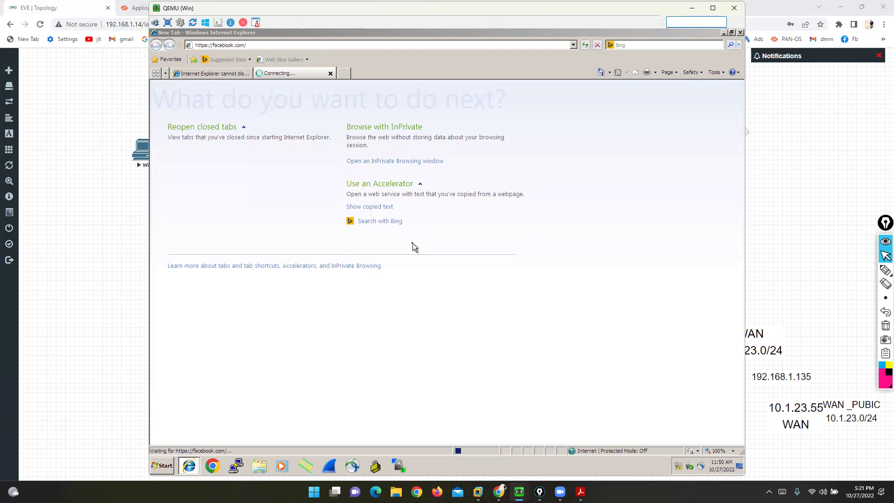
click(728, 35)
click(724, 33)
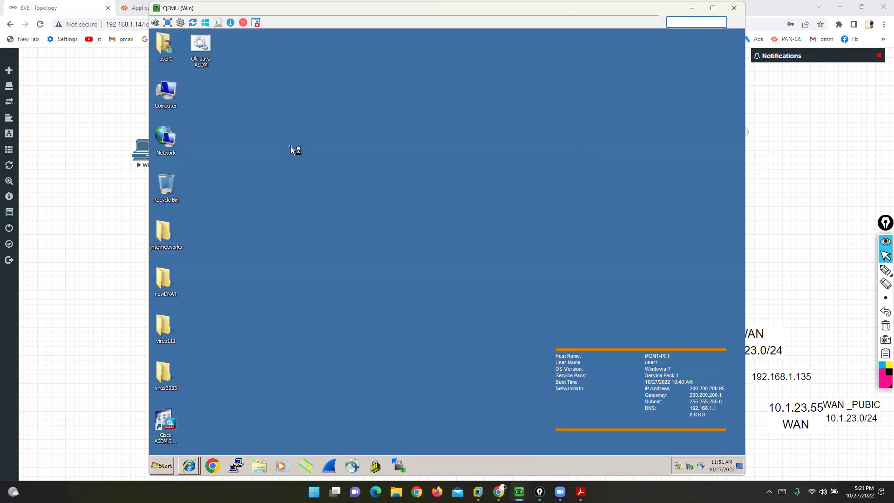
right_click(300, 180)
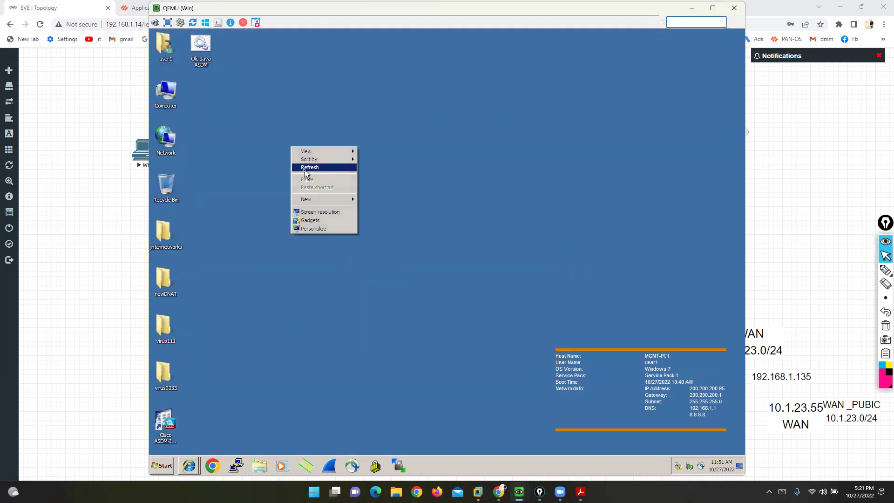
click(304, 169)
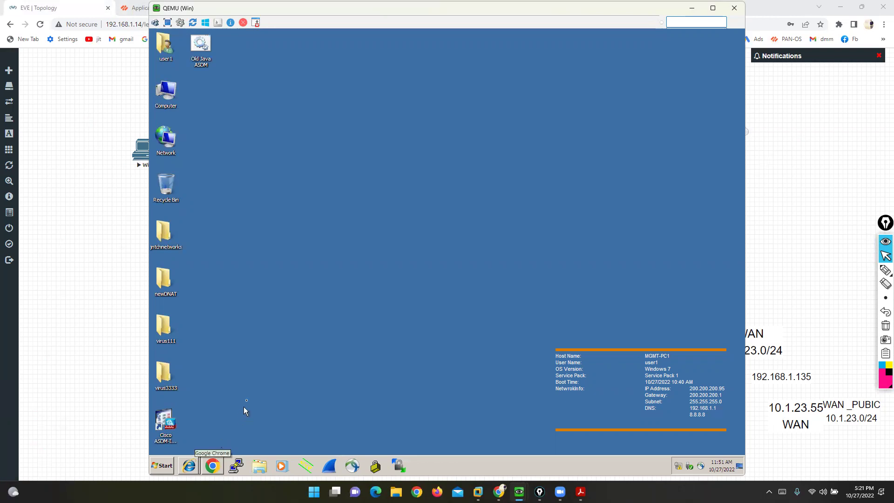
Open Google Chrome on the client and try to search for gooo
click(215, 464)
click(213, 467)
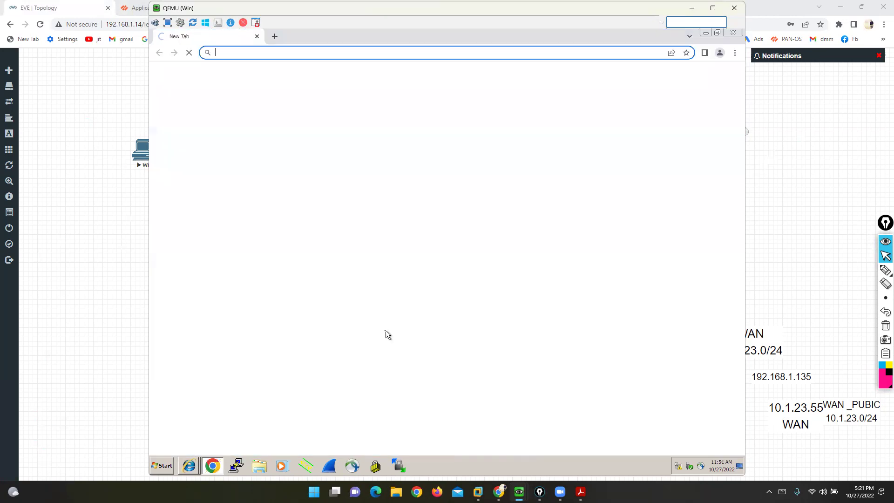
text(gooo)
key(Return)
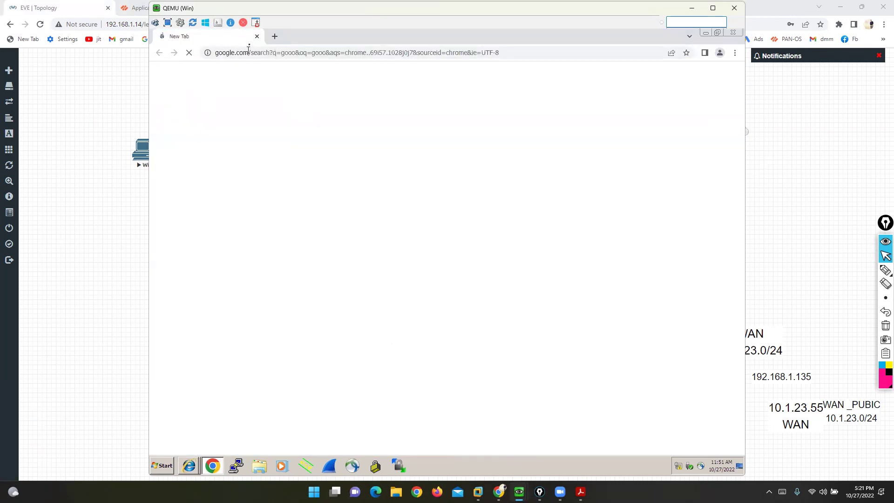
Close the stalled search tab, start again with a fresh Chrome tab and browse to google.com
click(256, 36)
click(236, 465)
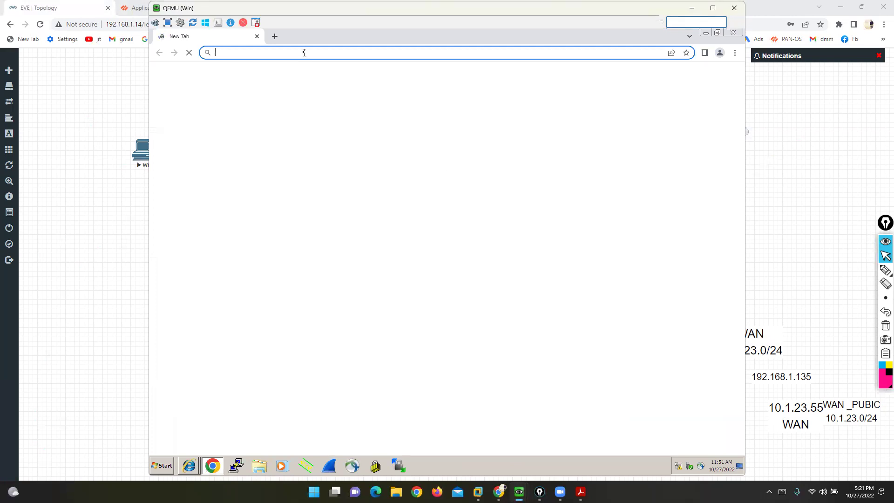
text(google.com)
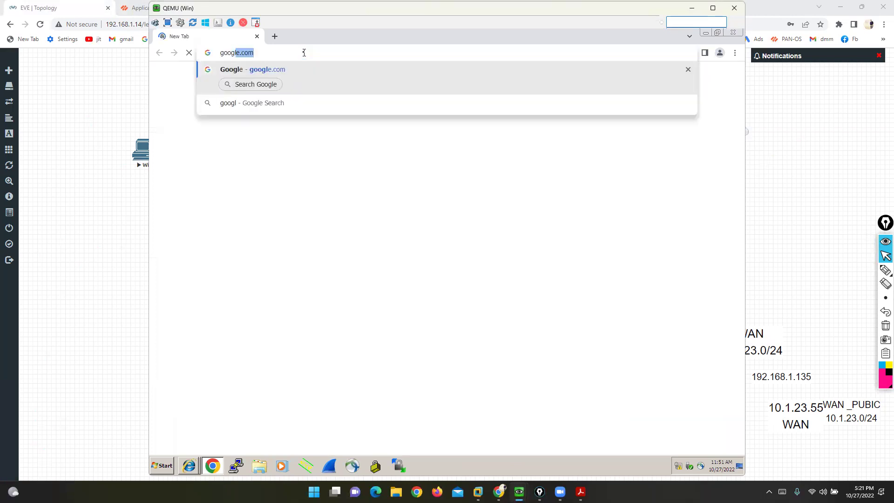
key(Return)
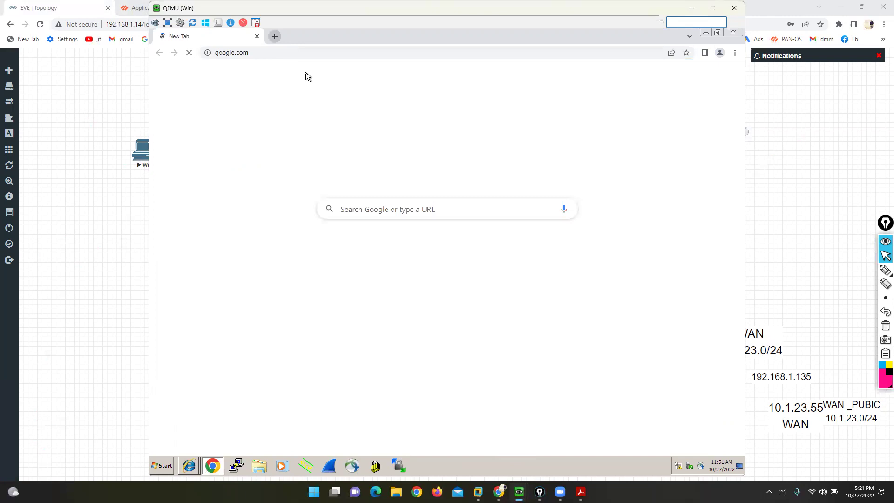
Load facebook.com and youtube.com, each in its own new browser tab
key(ctrl+t)
text(face)
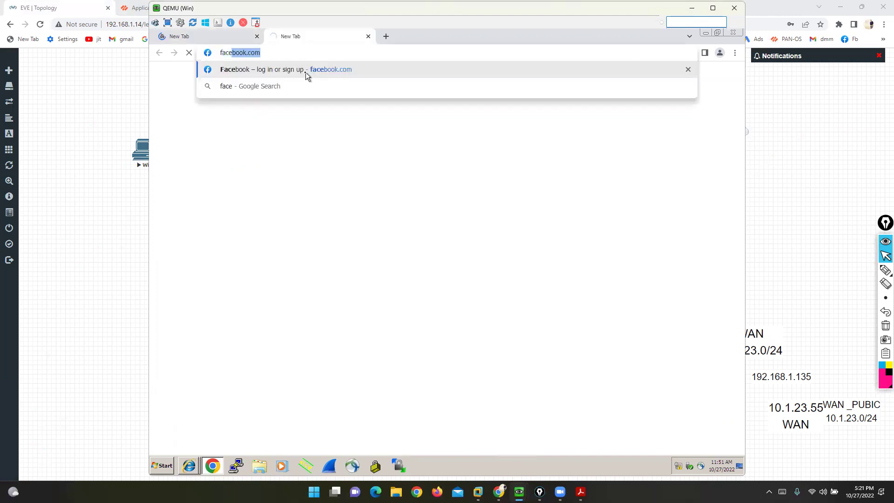
key(Return)
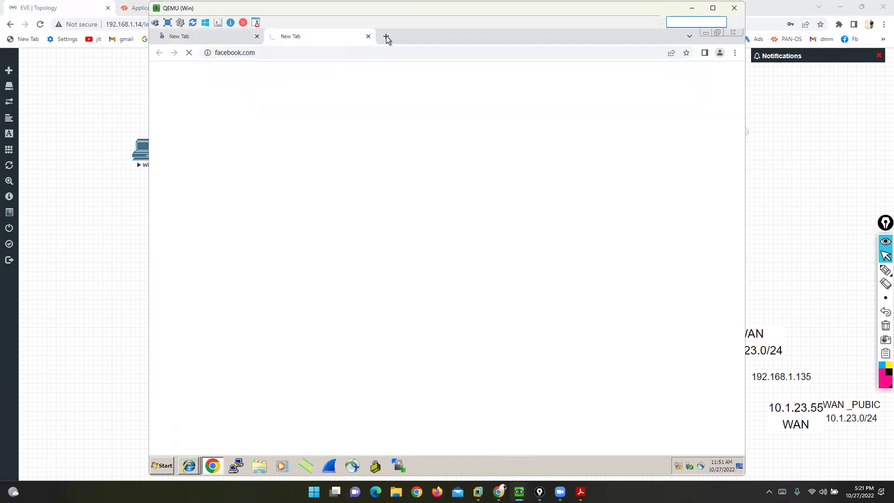
click(388, 40)
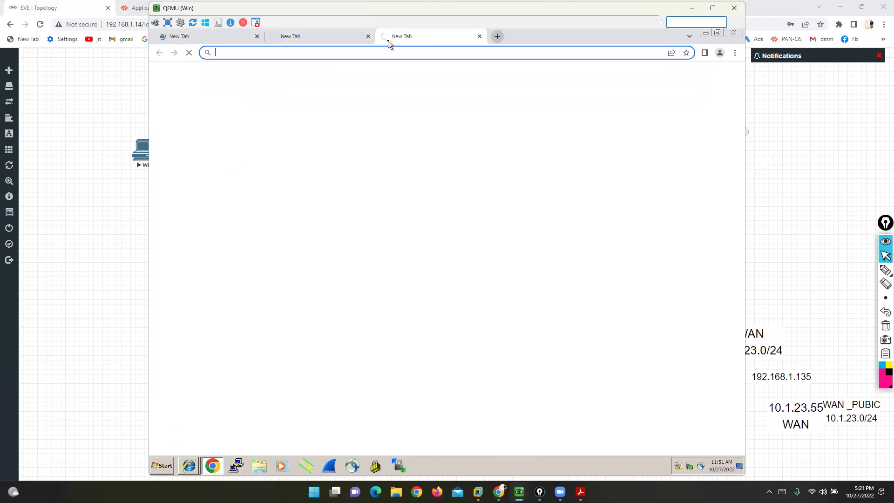
text(yo)
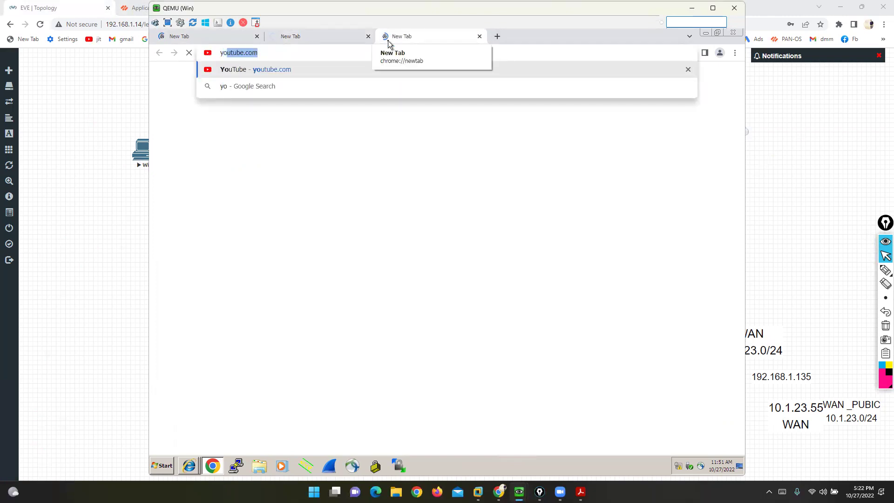
key(Return)
Open a Command Prompt on the client and run ipconfig to view its network configuration
click(161, 465)
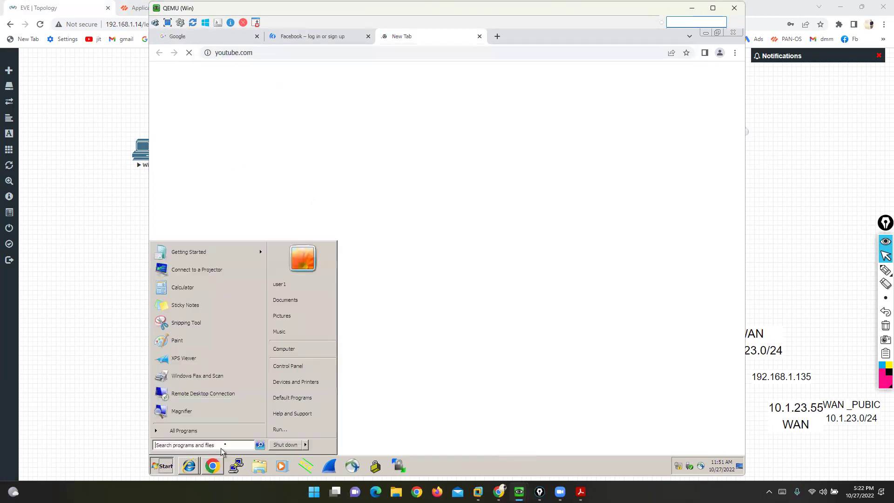
click(278, 429)
text(c)
click(277, 431)
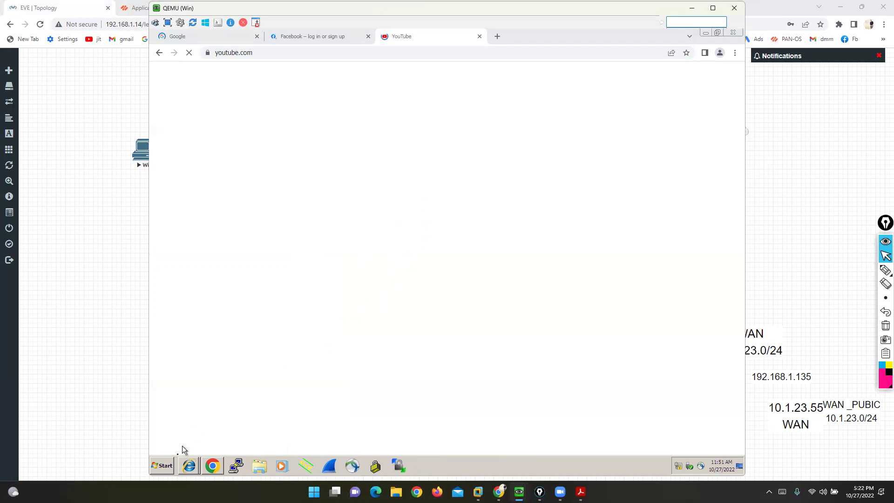
click(163, 466)
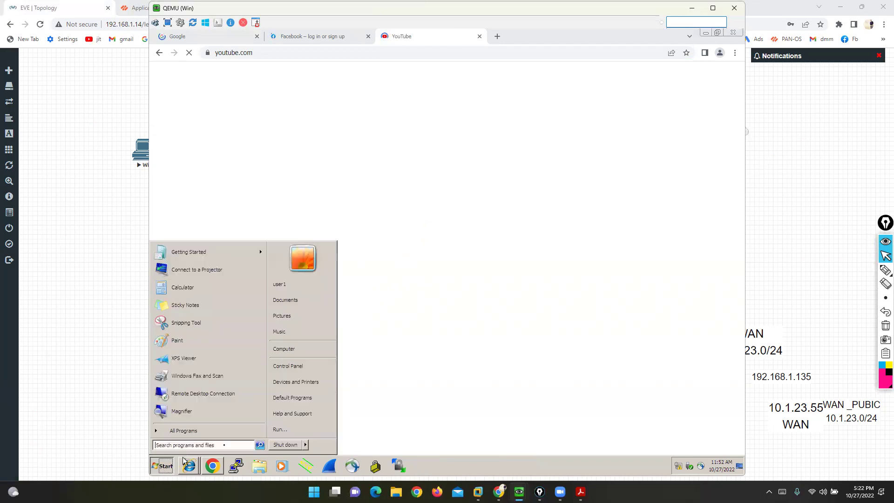
click(292, 430)
text(ipcon)
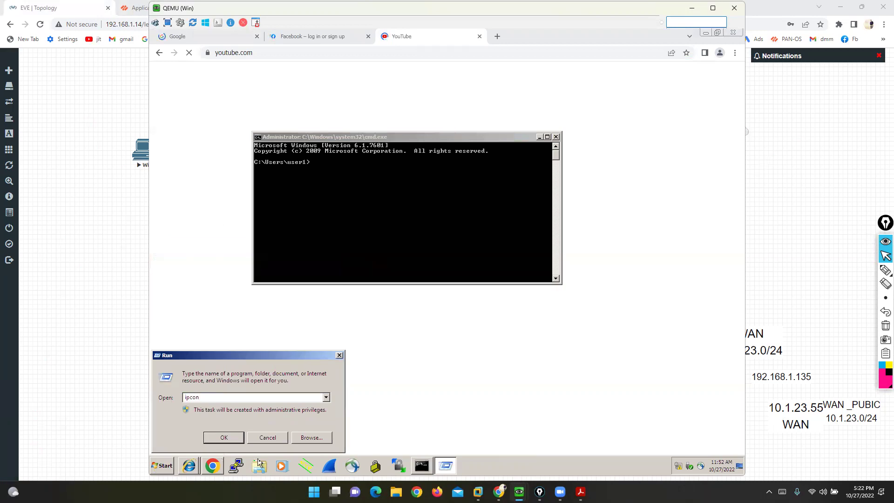
click(262, 441)
text(ipconfig)
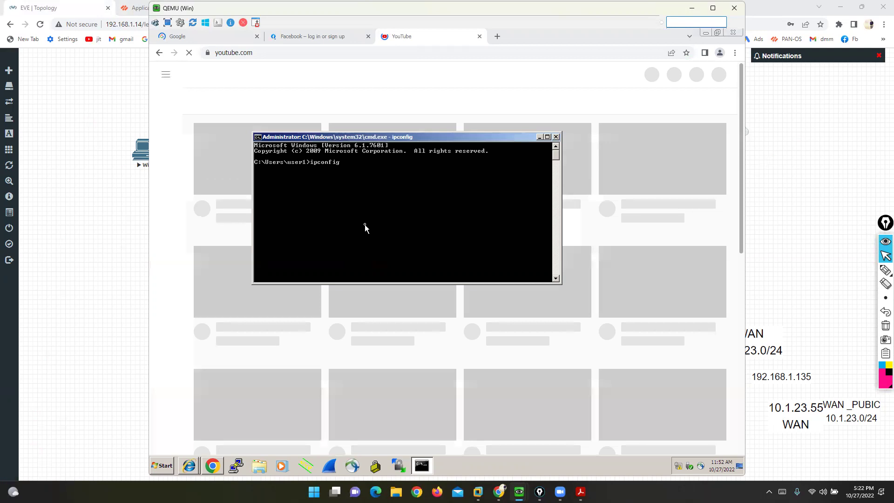
key(Return)
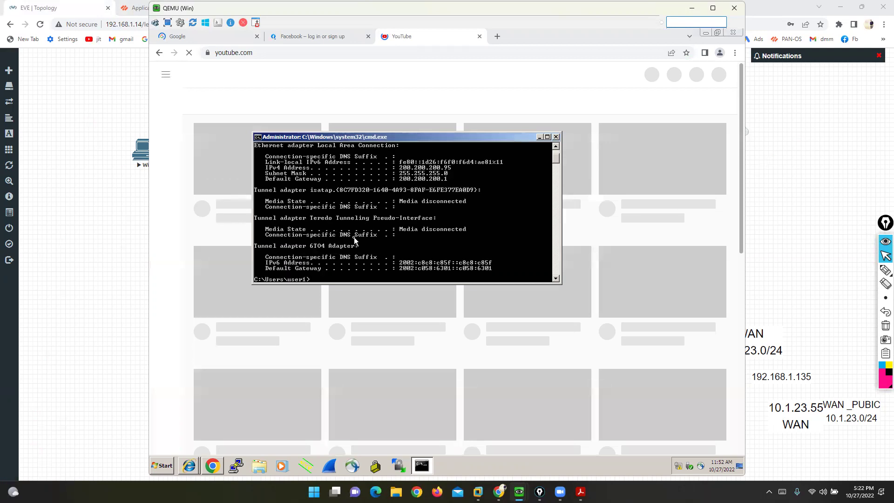
Check how the open YouTube, Facebook and Google pages load on the client machine
click(515, 71)
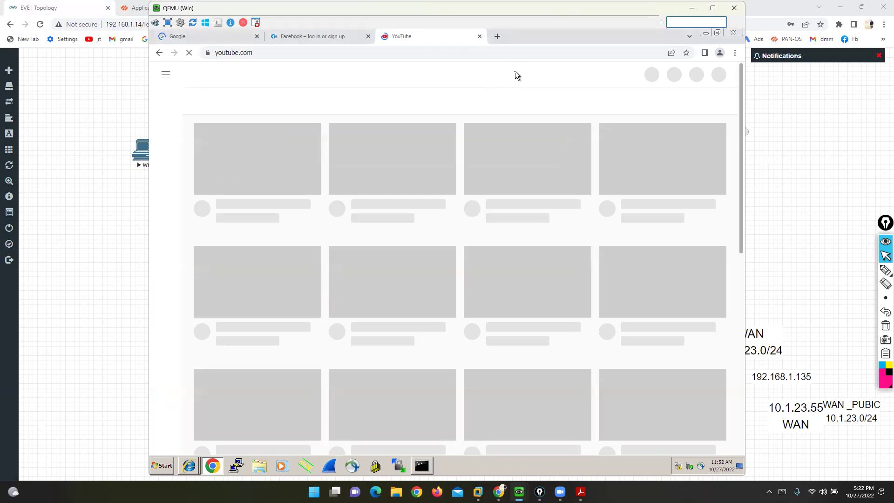
click(319, 38)
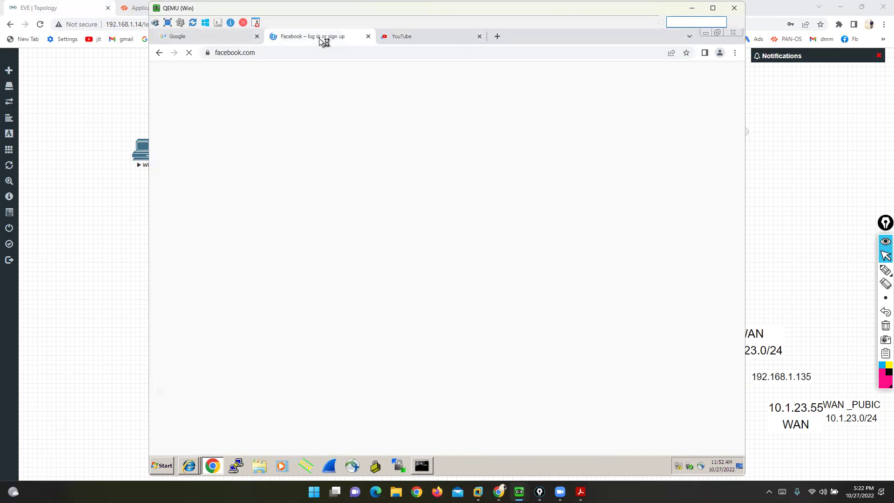
click(183, 41)
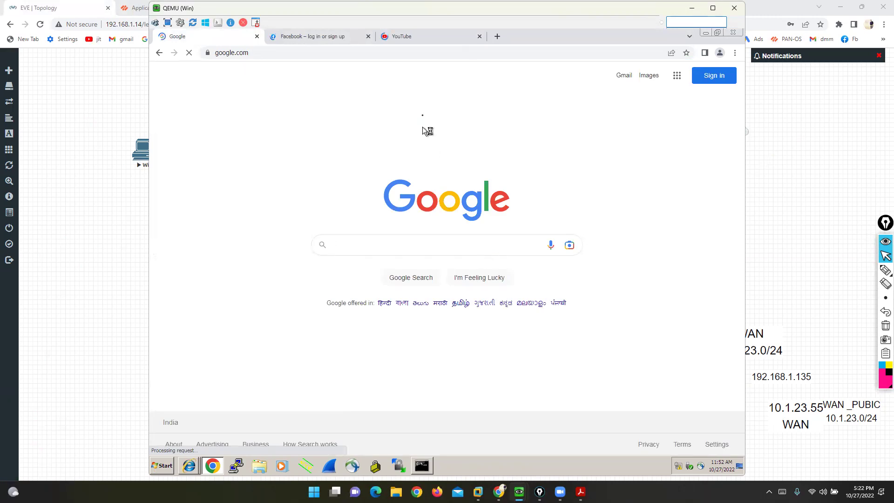
click(498, 37)
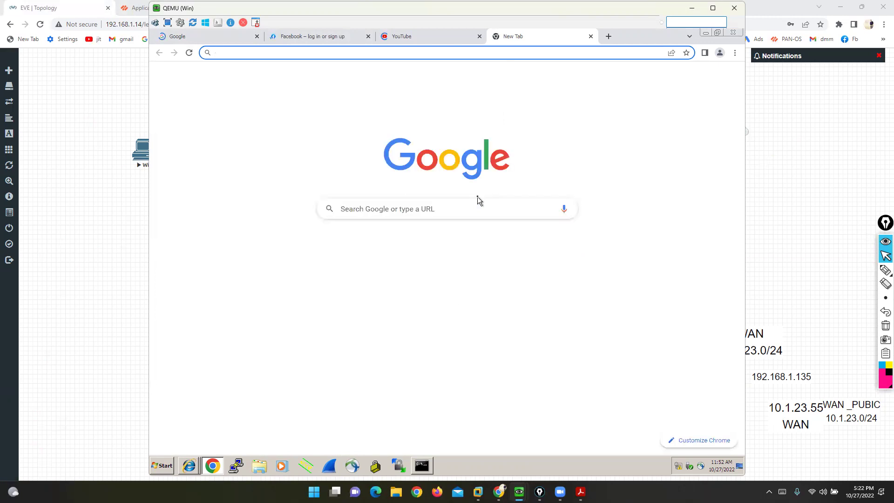
text(https:/)
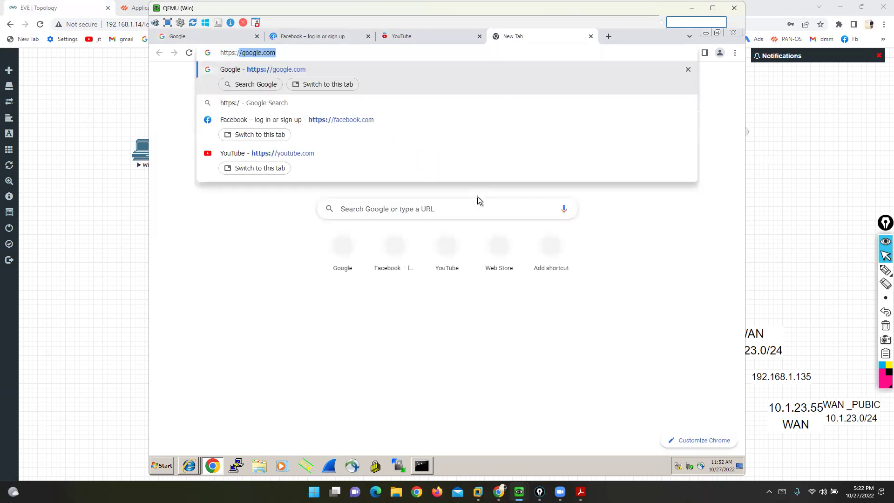
text(/s)
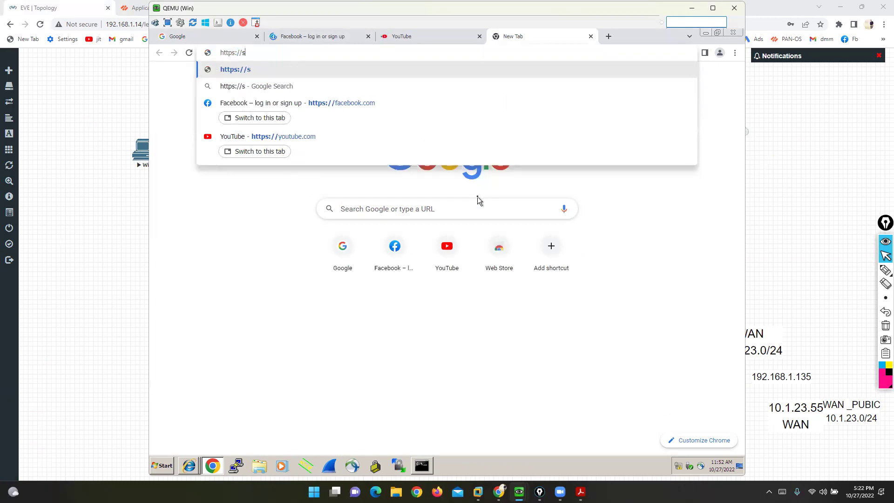
text(hutterfly.com)
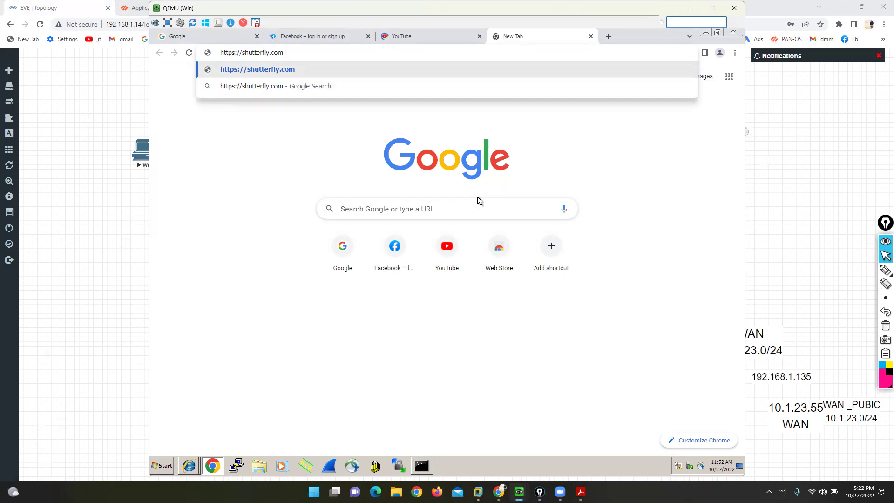
key(Return)
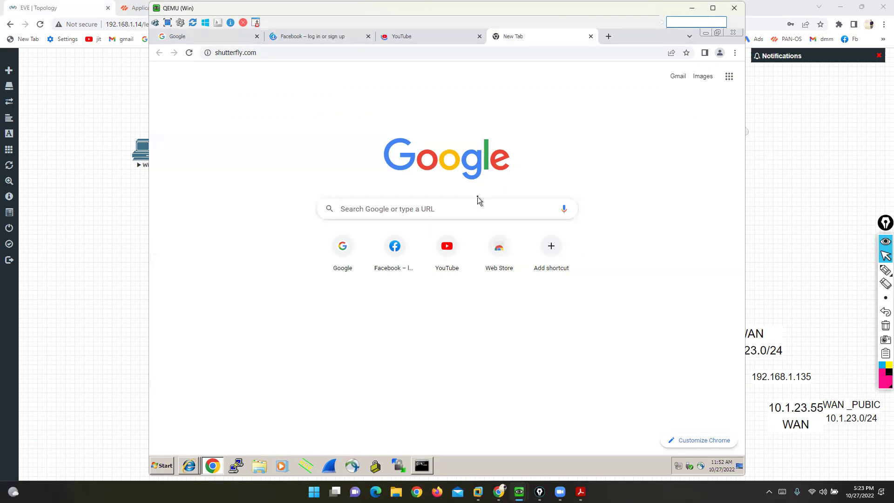
Recheck the Facebook, YouTube and Google pages and return to the shutterfly.com page
click(313, 38)
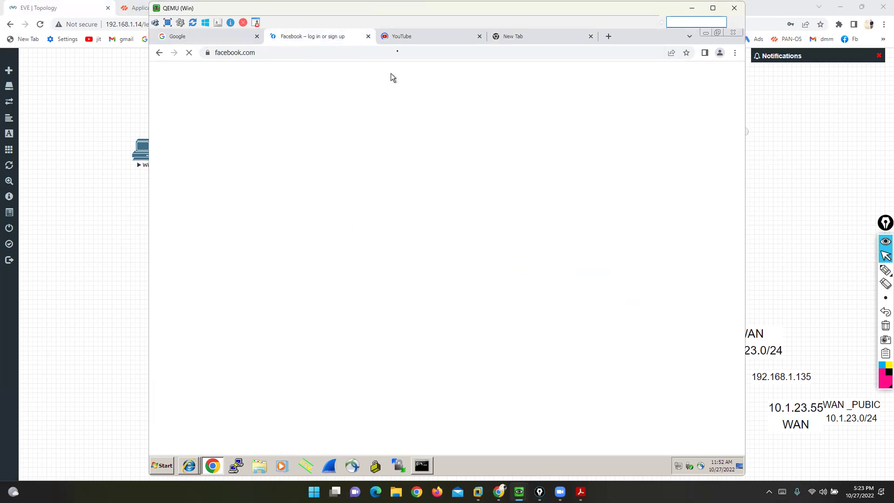
click(403, 36)
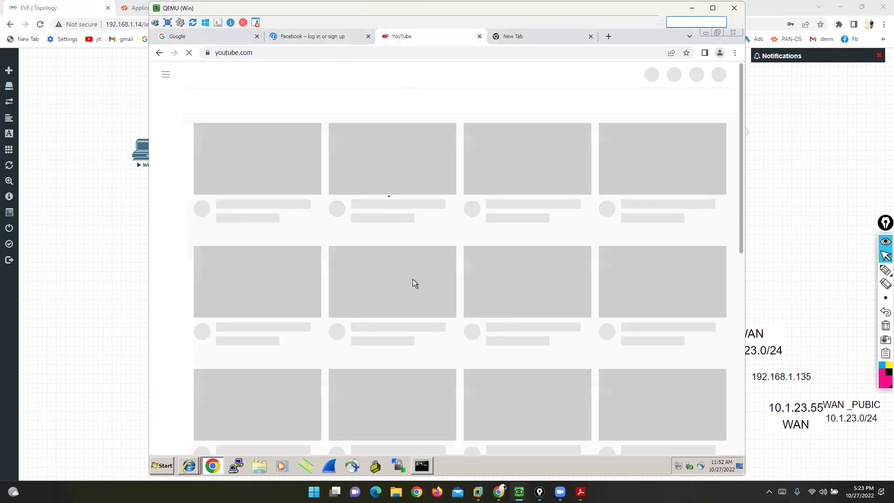
click(211, 37)
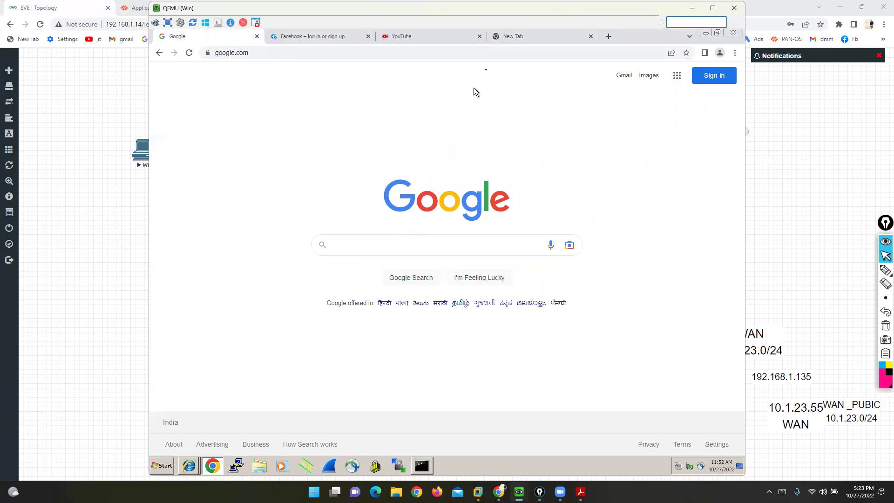
click(514, 36)
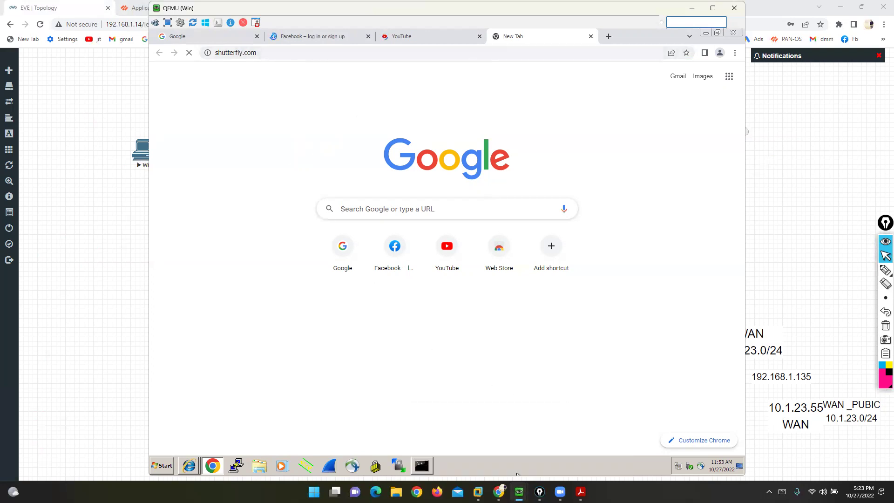
Switch to the Palo Alto firewall interface and dismiss the completed commit status report
mouse_move(518, 489)
click(519, 447)
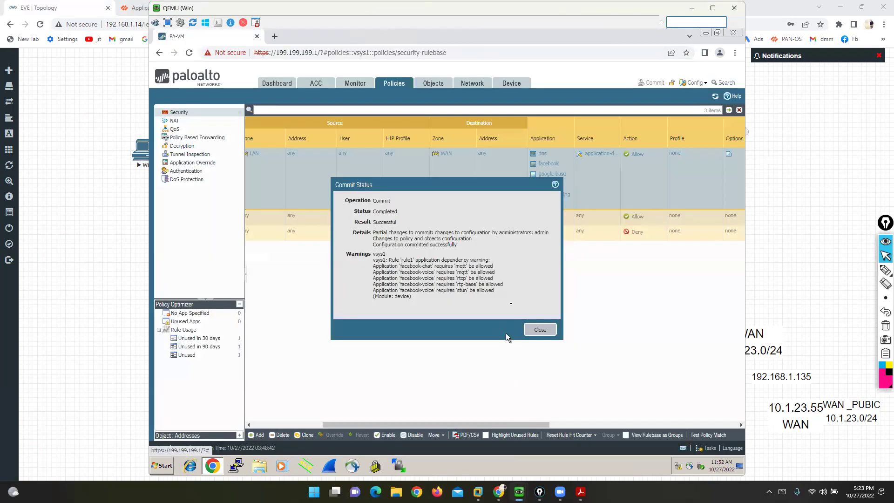
click(538, 330)
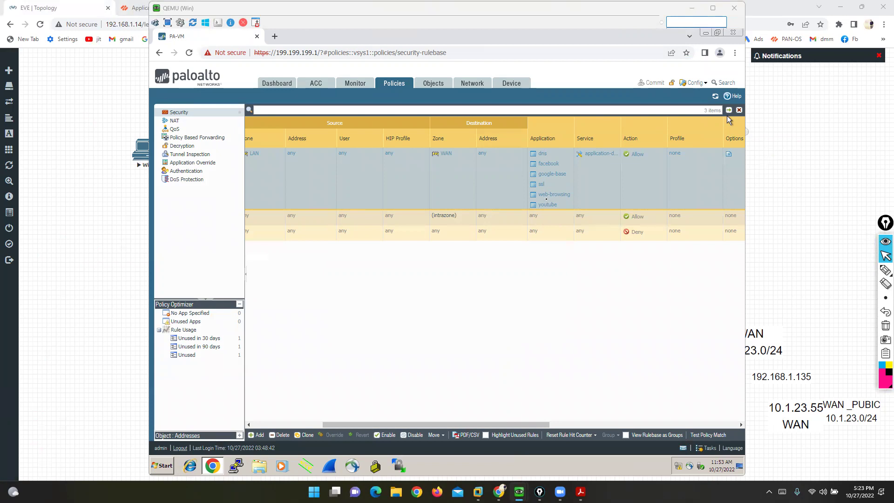
Mark the two default security rules, circle the last rule's application and Deny action with the annotation pen, and clear the markings
click(886, 269)
drag(171, 211, 230, 211)
drag(181, 232, 238, 232)
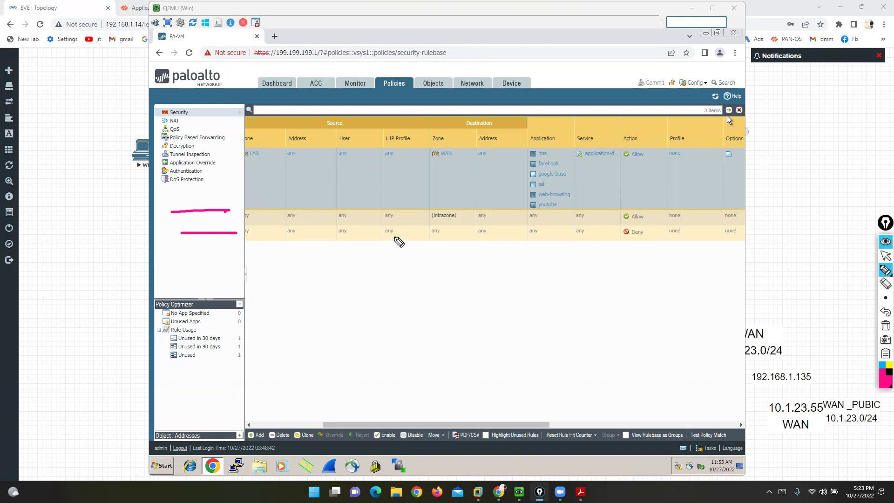
mouse_move(535, 228)
mouse_down()
mouse_move(525, 243)
mouse_move(554, 227)
mouse_move(534, 226)
mouse_up()
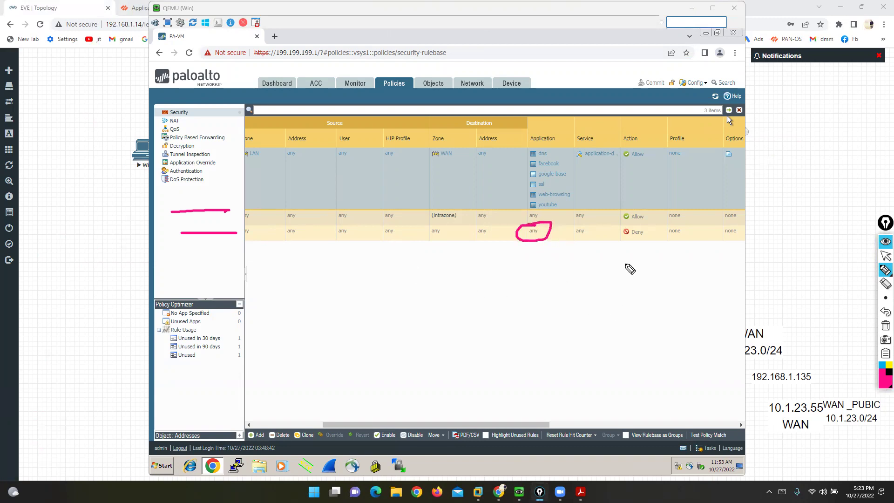
drag(648, 225, 614, 243)
click(885, 325)
click(885, 256)
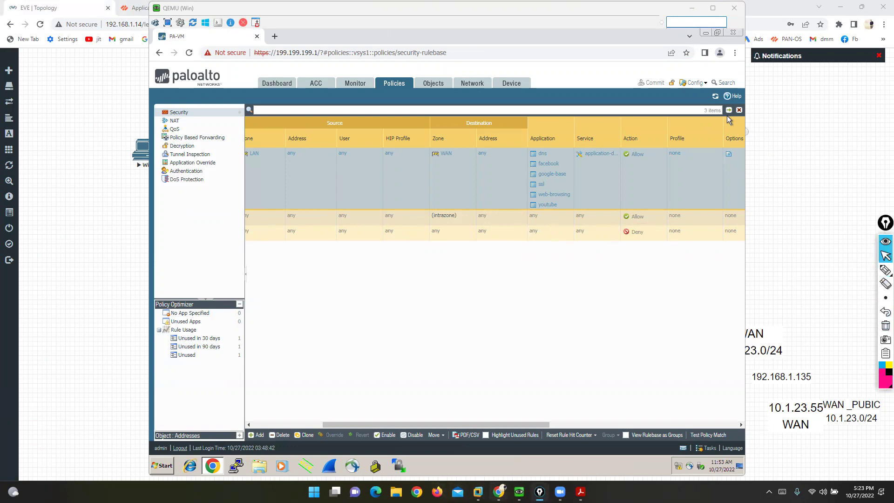
Switch to the client machine's browser and check the shutterfly.com page
mouse_move(519, 491)
click(598, 450)
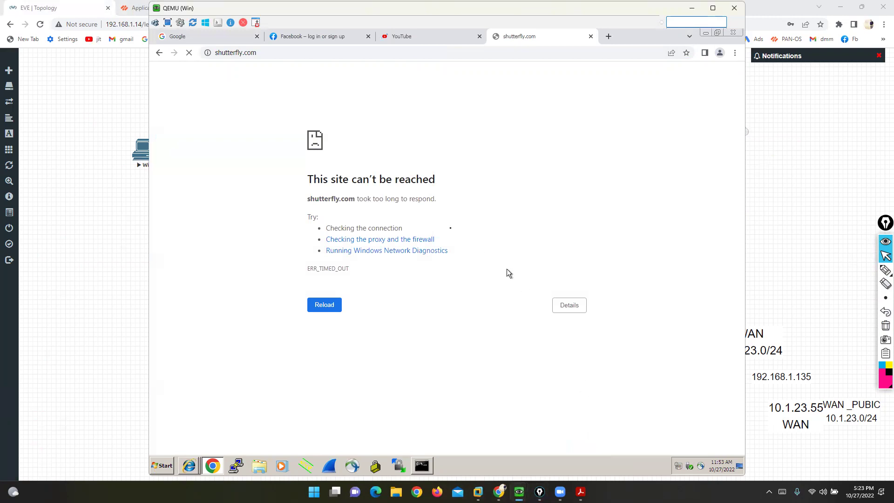
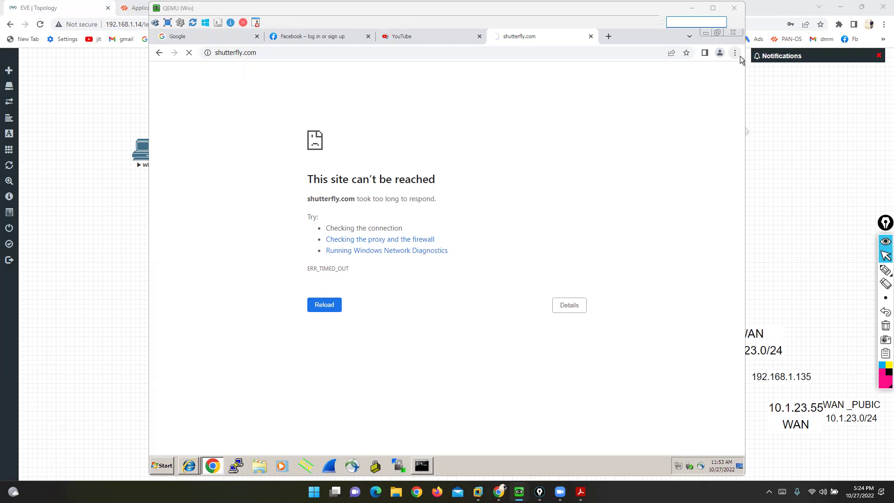
Switch back to the firewall interface and enable the Application Block Page in the device's response pages
mouse_move(519, 491)
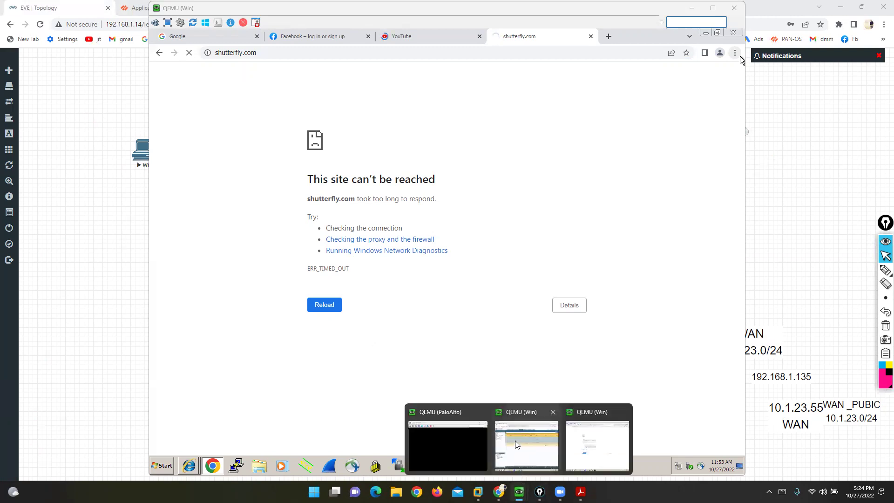
click(515, 440)
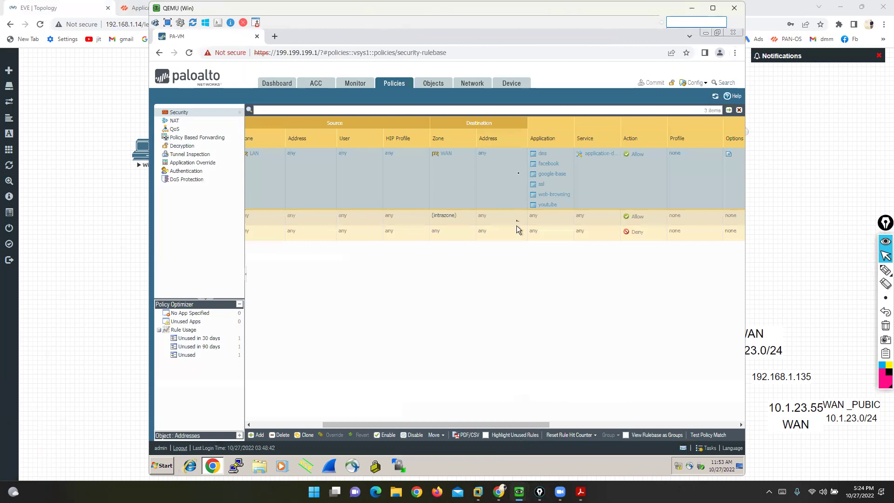
click(512, 85)
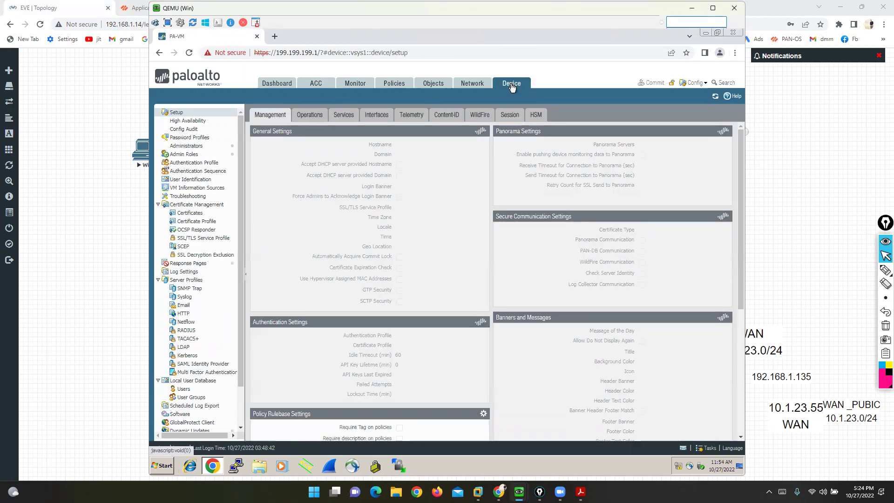
click(192, 264)
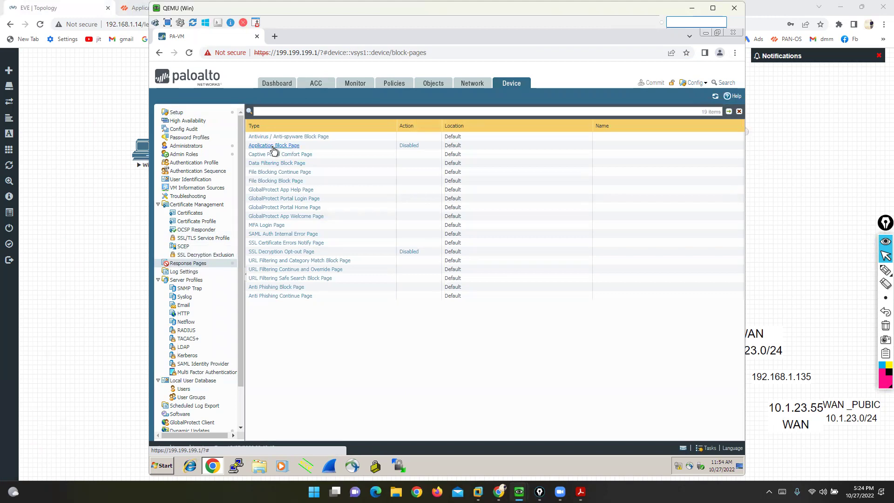
click(409, 146)
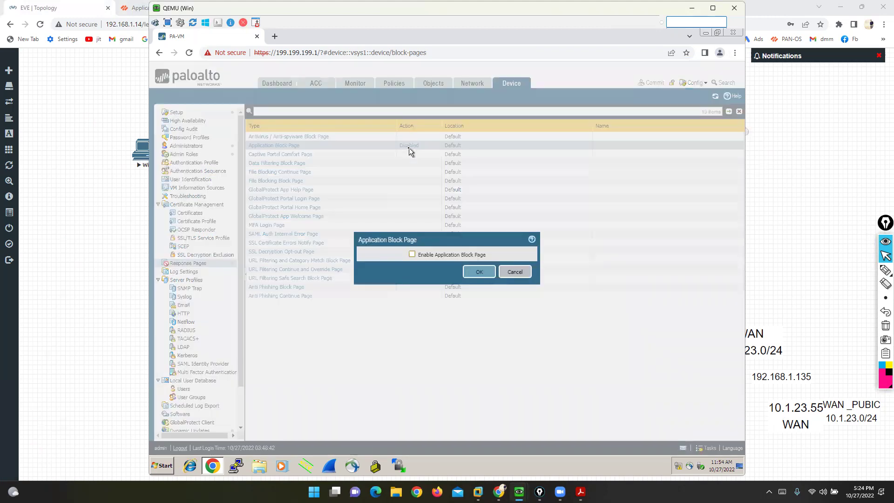
click(412, 254)
click(479, 272)
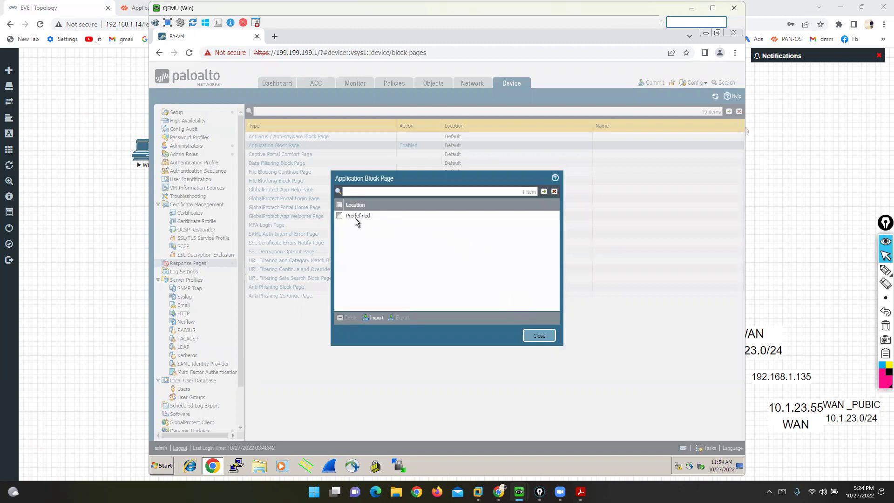
Export the predefined Application Block Page and review the HTML source in application-block-page.txt
click(340, 216)
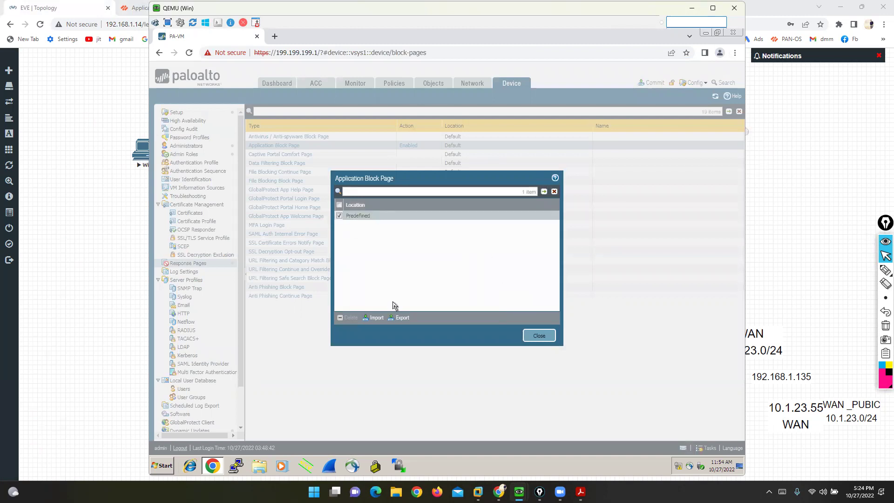
click(401, 317)
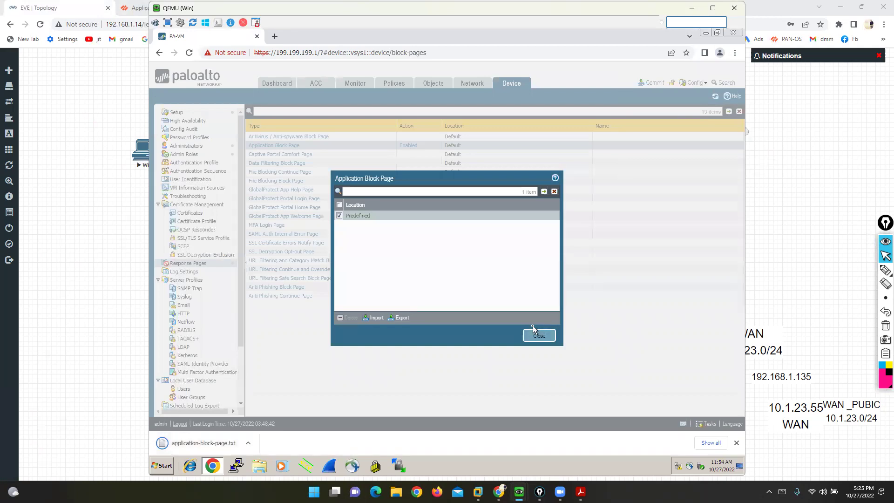
click(204, 443)
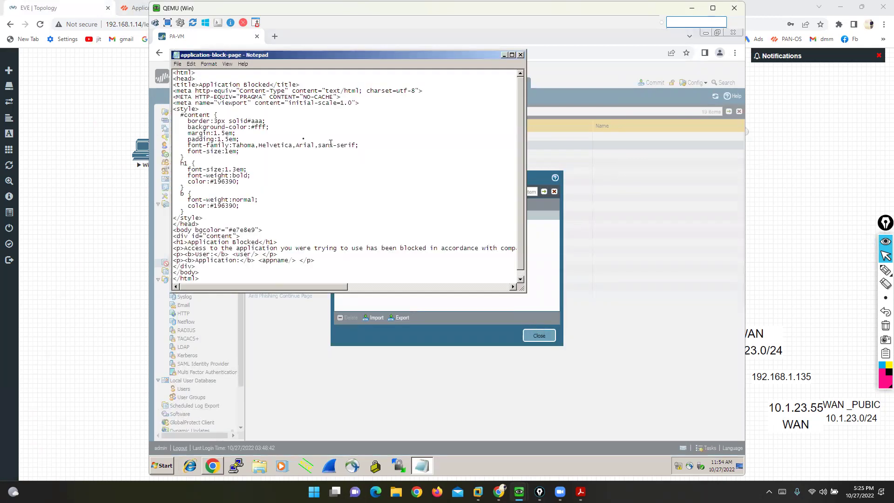
drag(523, 292, 670, 401)
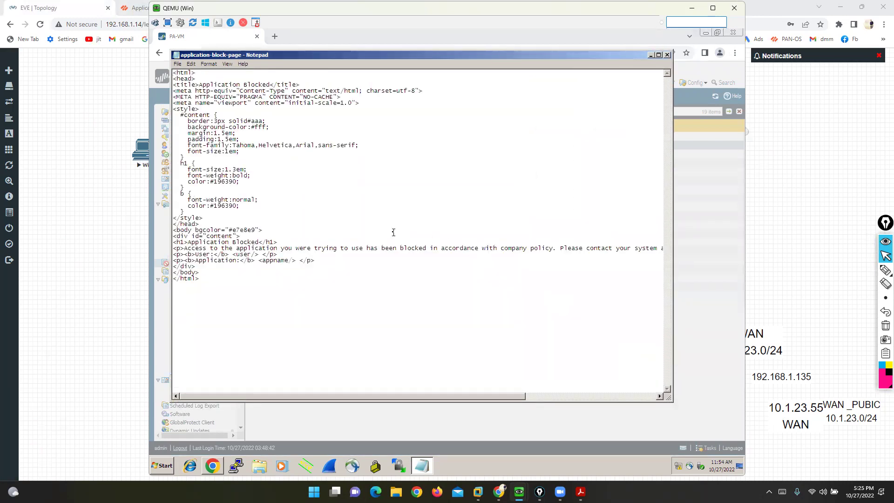
drag(176, 72, 251, 301)
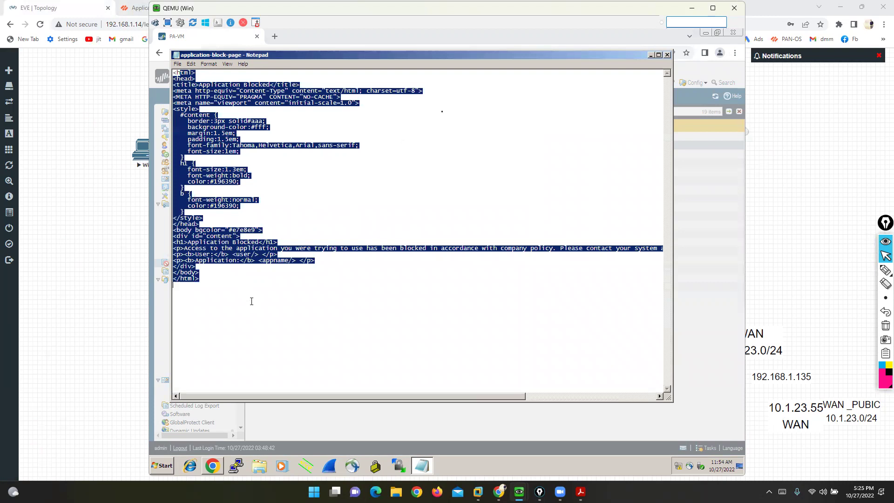
click(666, 56)
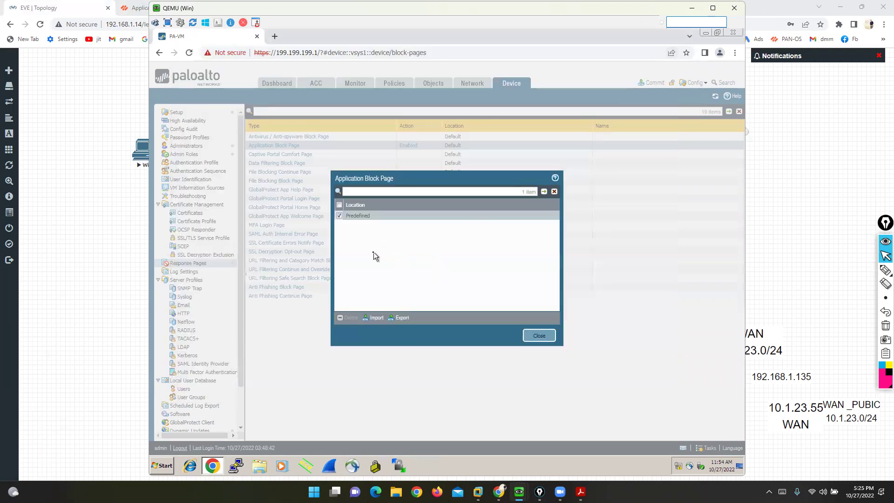
click(338, 216)
click(340, 216)
click(533, 335)
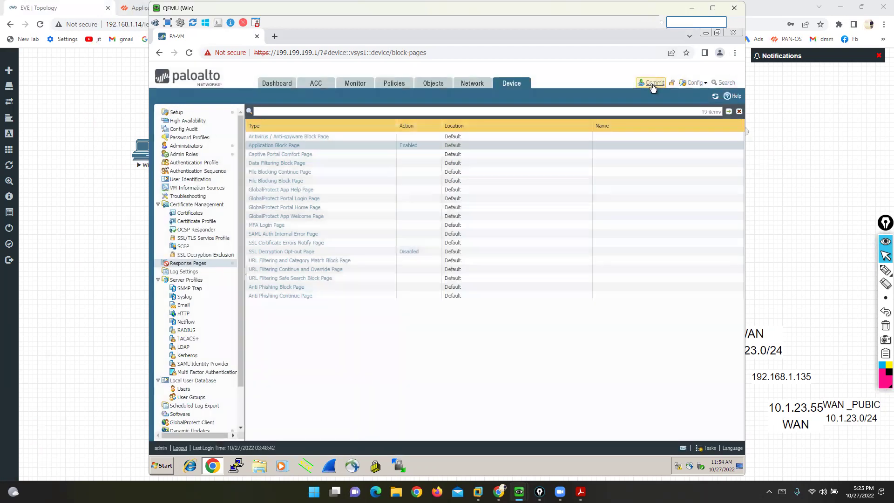
Commit the response page change to the firewall
click(653, 83)
click(531, 364)
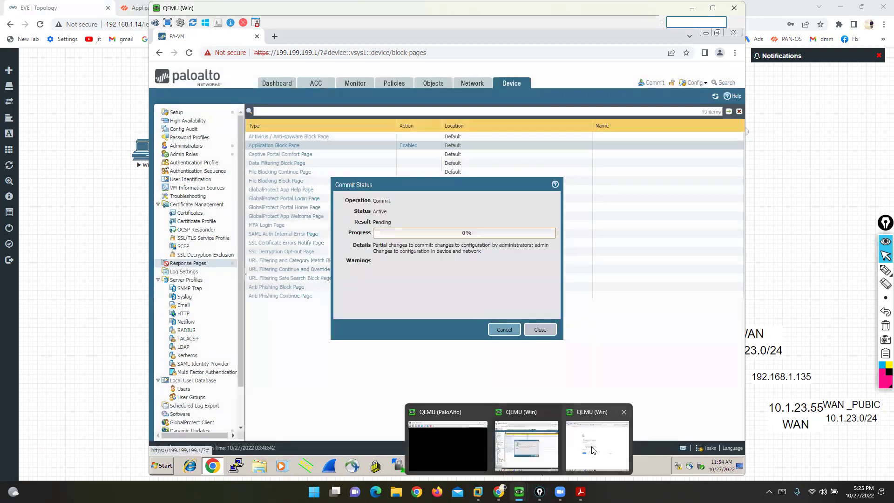
click(592, 445)
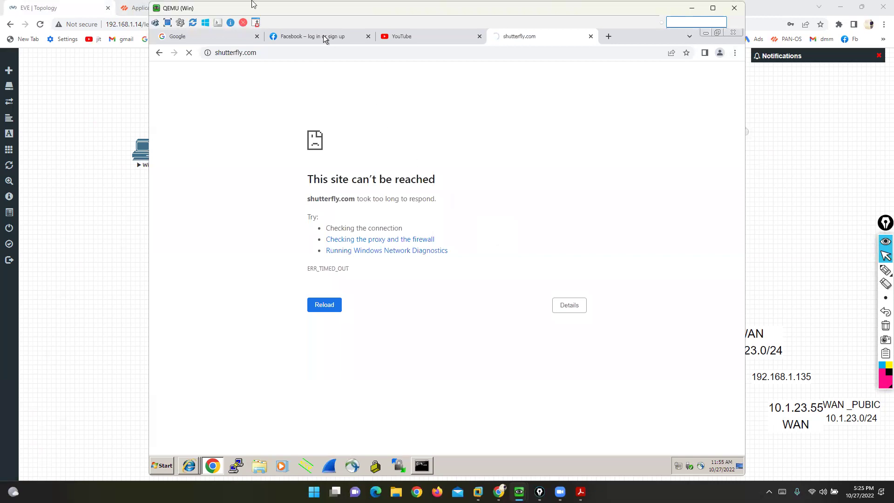
click(253, 53)
key(ctrl+c)
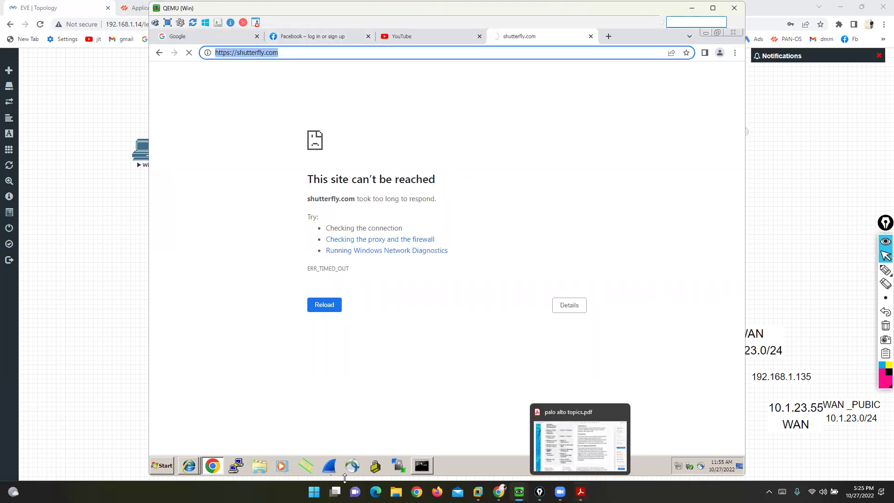
Browse to the PALO ALTO folder on the D: drive and open the APP-ID presentation
click(395, 492)
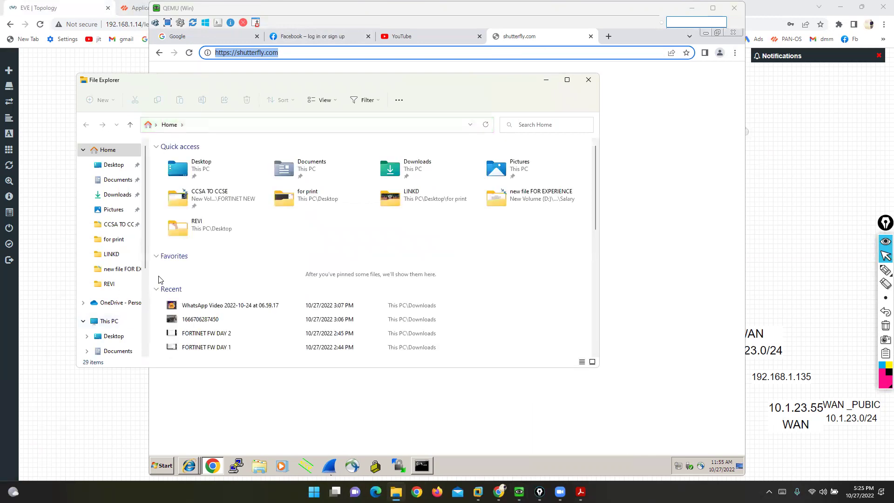
click(157, 289)
double_click(214, 84)
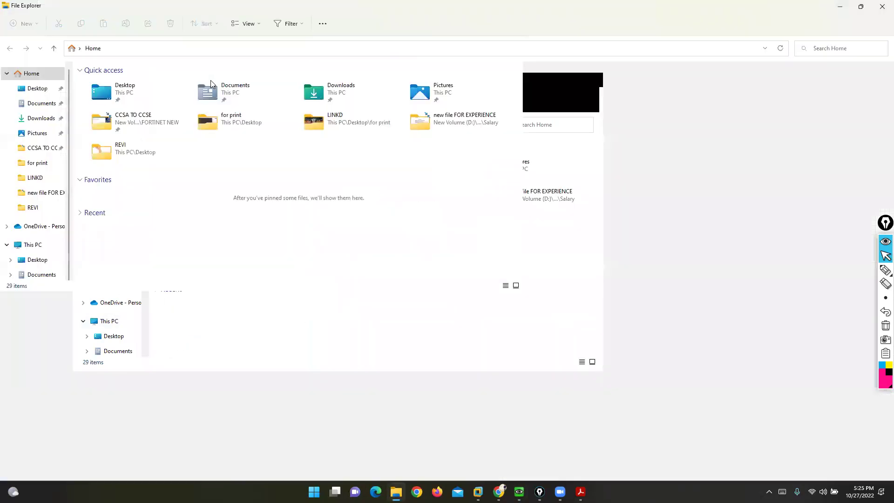
click(41, 364)
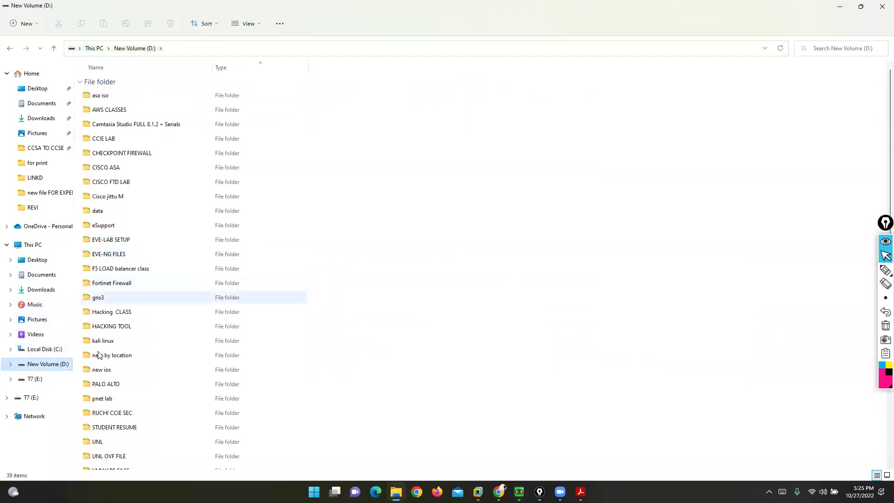
click(106, 388)
double_click(106, 387)
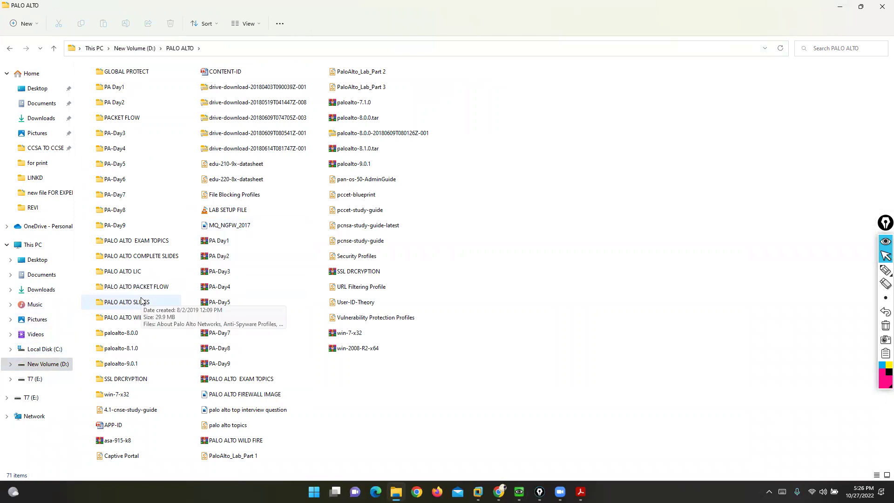
click(111, 425)
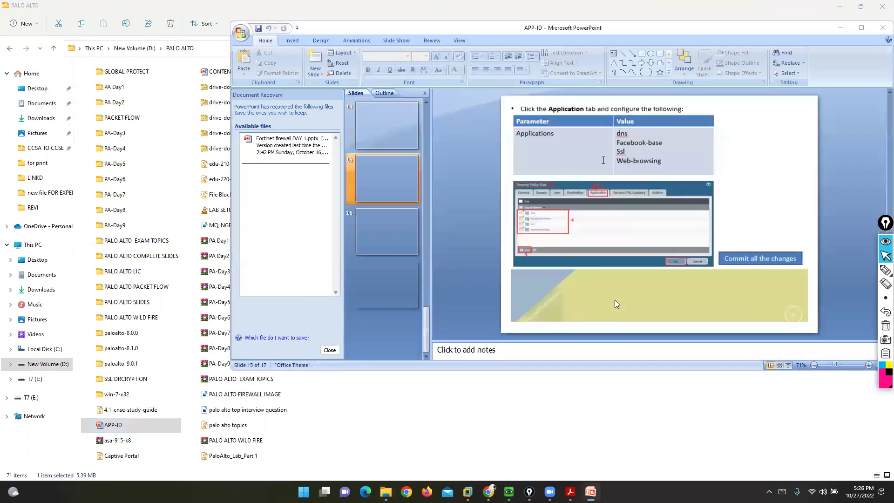
Review the final APP-ID slide showing the expected Application Blocked page, and close the presentation and the folder window
double_click(623, 30)
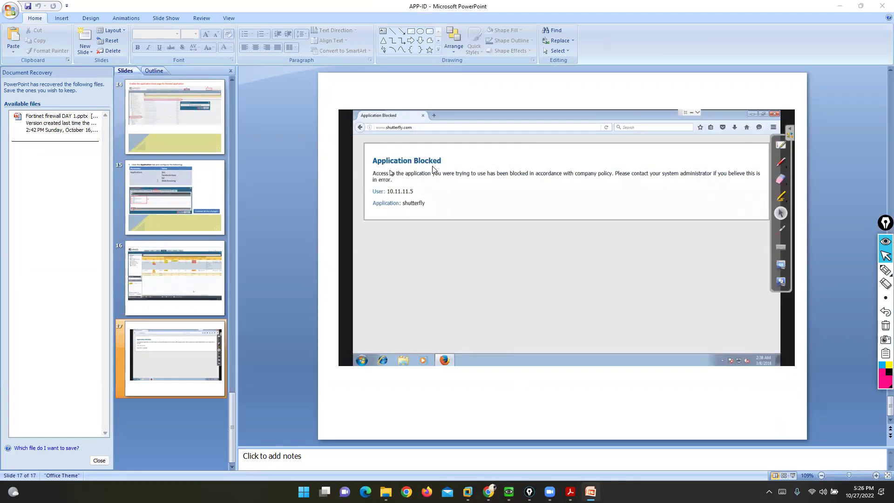
click(881, 5)
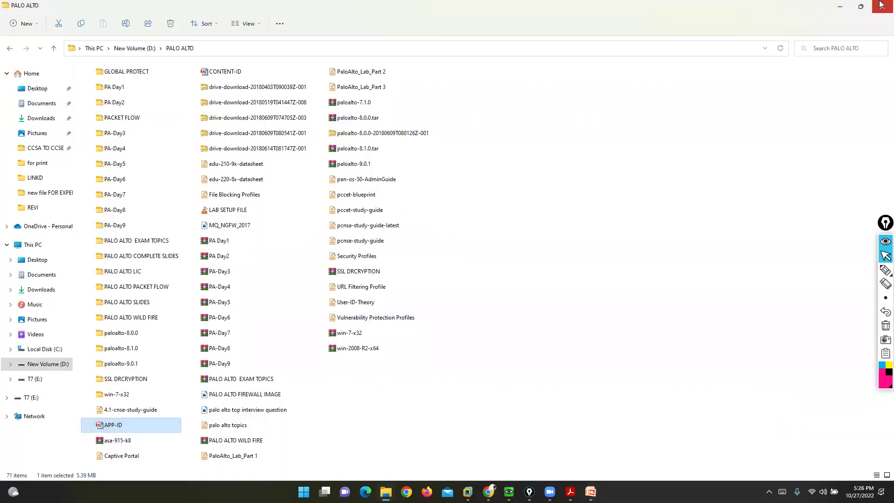
click(880, 5)
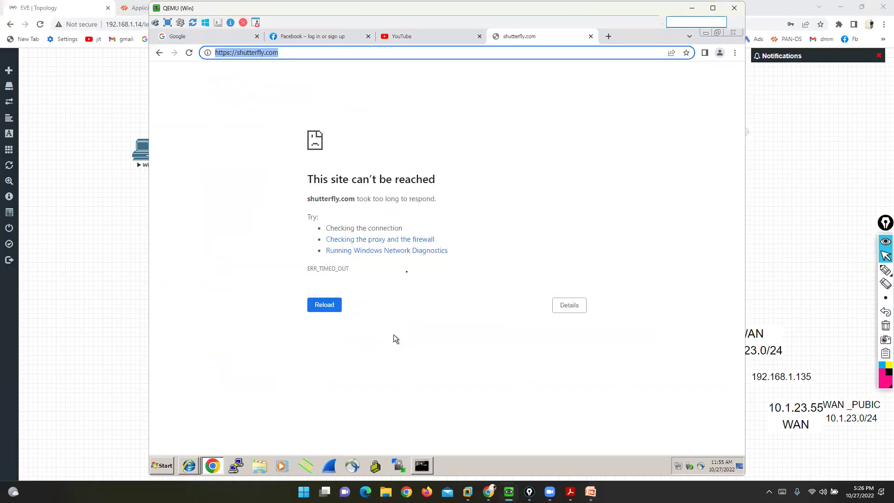
click(609, 36)
key(ctrl+v)
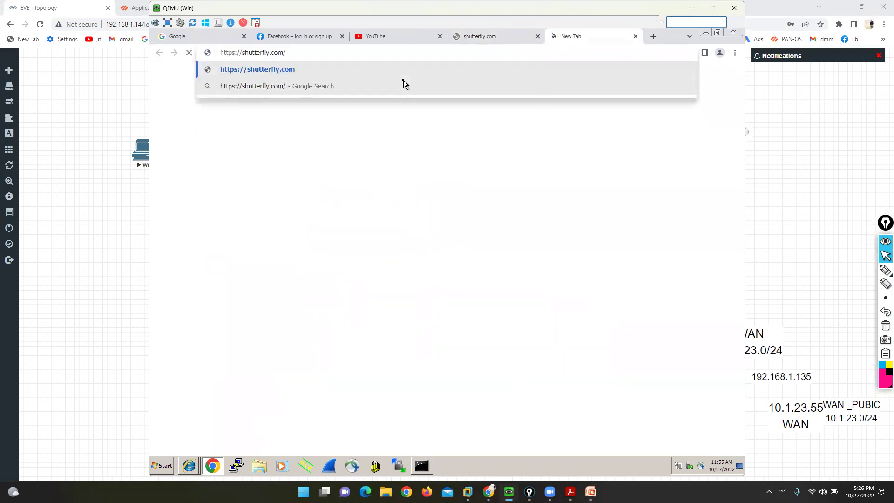
key(Return)
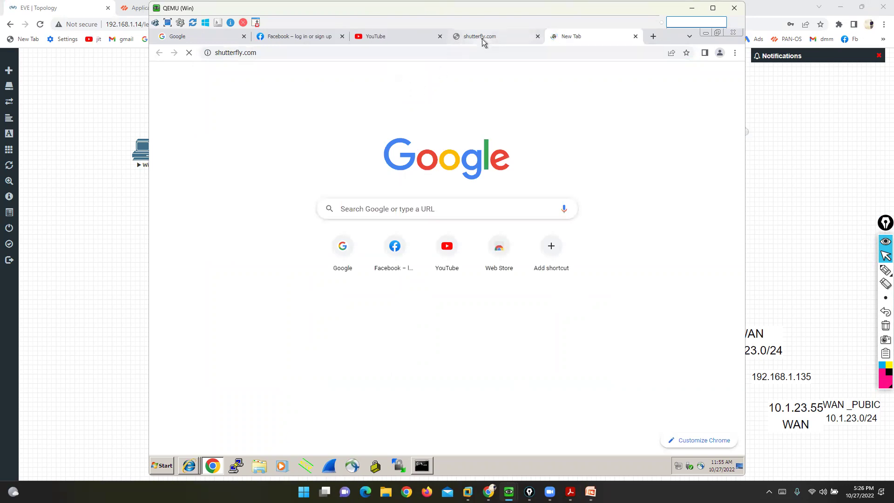
click(499, 37)
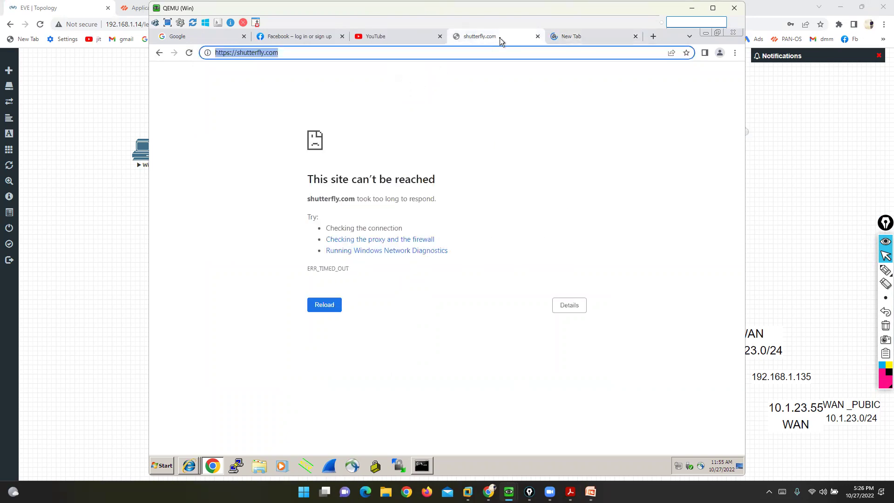
click(566, 35)
click(538, 36)
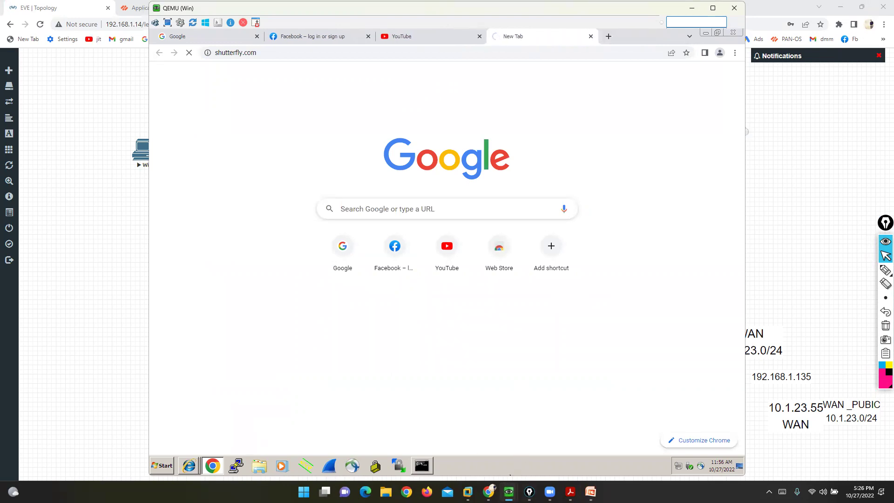
Switch back to the firewall management machine, dismiss the commit status and open the downloaded application-block-page text file
click(691, 9)
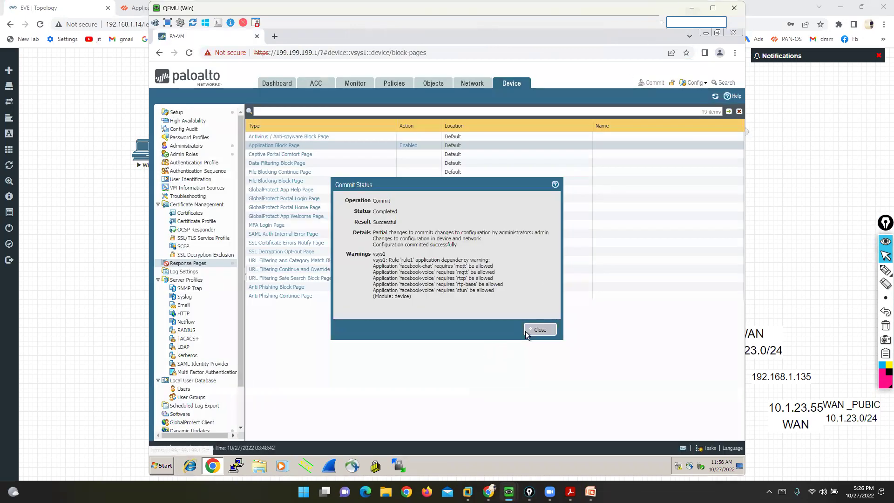
click(539, 330)
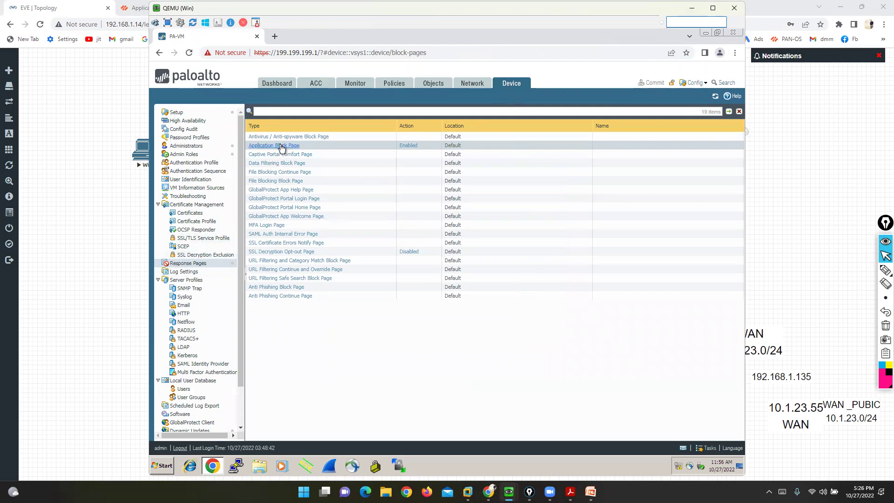
click(734, 52)
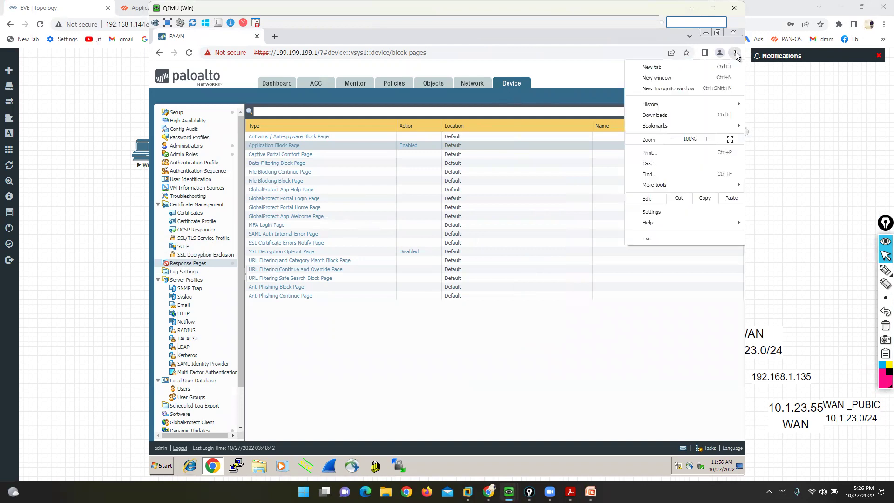
click(647, 114)
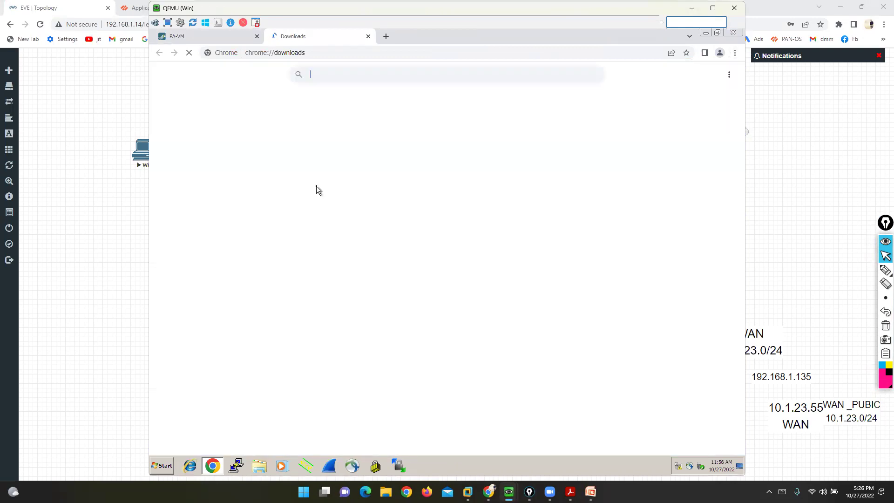
click(357, 166)
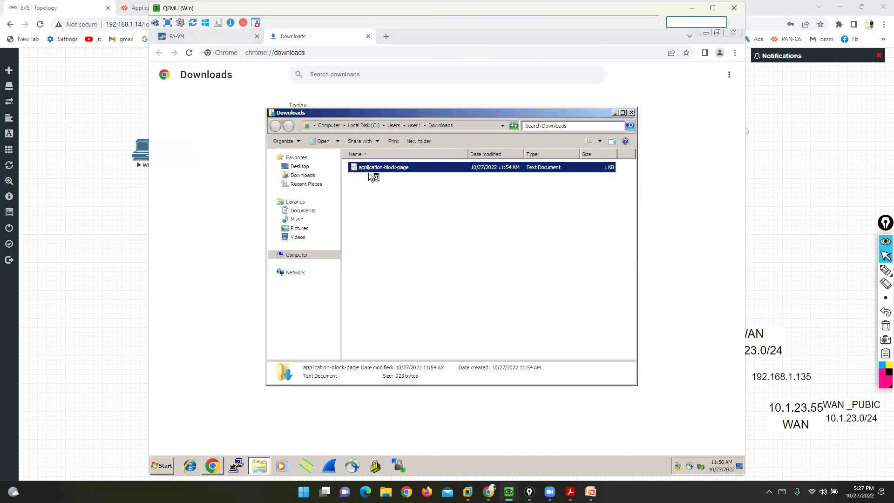
double_click(368, 166)
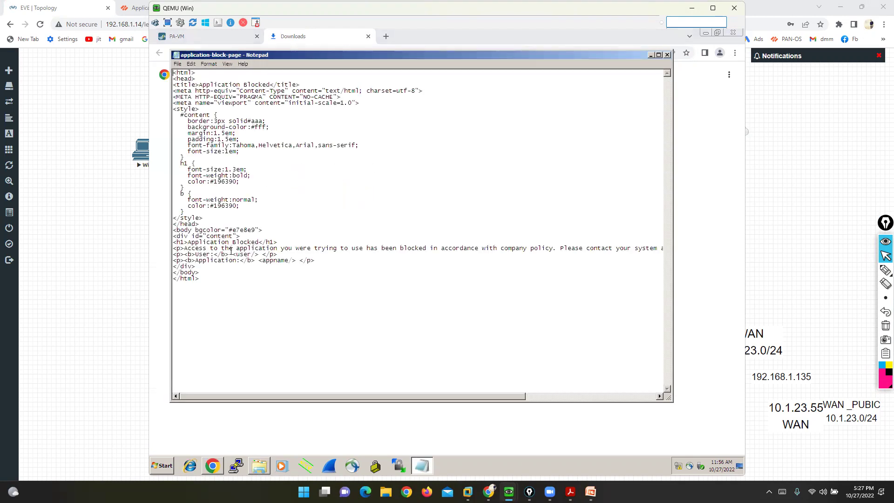
Replace the h1 heading in application-block-page with "SORRY YOU CANT ACCESS THIS APPLICATION", and save and close the file
click(259, 242)
key(BackSpace)
key(BackSpace)
key(BackSpace)
key(BackSpace)
key(BackSpace)
key(BackSpace)
key(BackSpace)
key(BackSpace)
key(BackSpace)
key(BackSpace)
key(BackSpace)
key(BackSpace)
key(BackSpace)
key(BackSpace)
key(BackSpace)
key(BackSpace)
key(BackSpace)
key(BackSpace)
key(BackSpace)
text(SR)
text(RR)
text(Y YOU CAN)
text(T ACCES)
key(BackSpace)
text(S THIS ACC)
key(BackSpace)
key(BackSpace)
text(PPL)
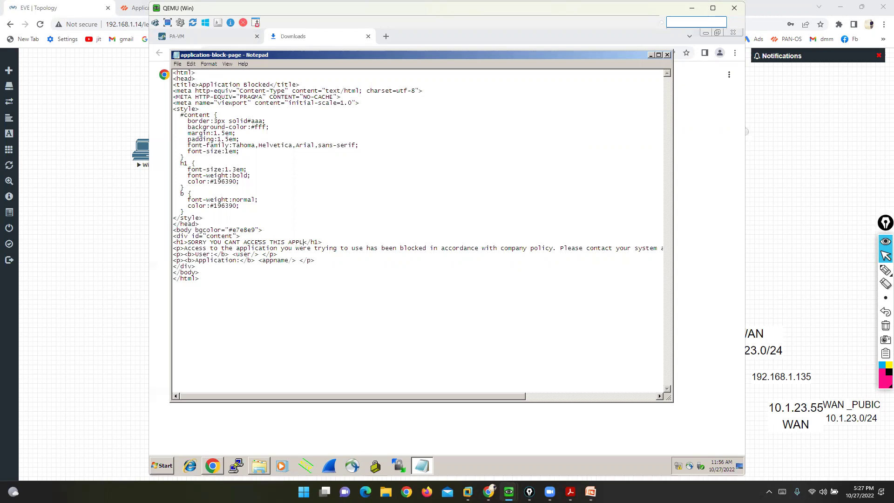
text(ICATION)
click(666, 56)
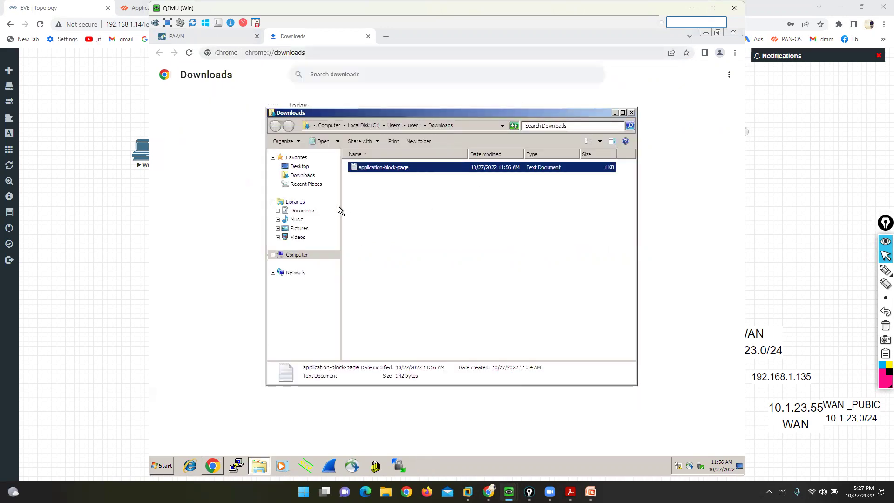
Import the edited application-block-page.txt from Downloads as the Application Block Page with destination shared, and select the Shared entry
click(204, 41)
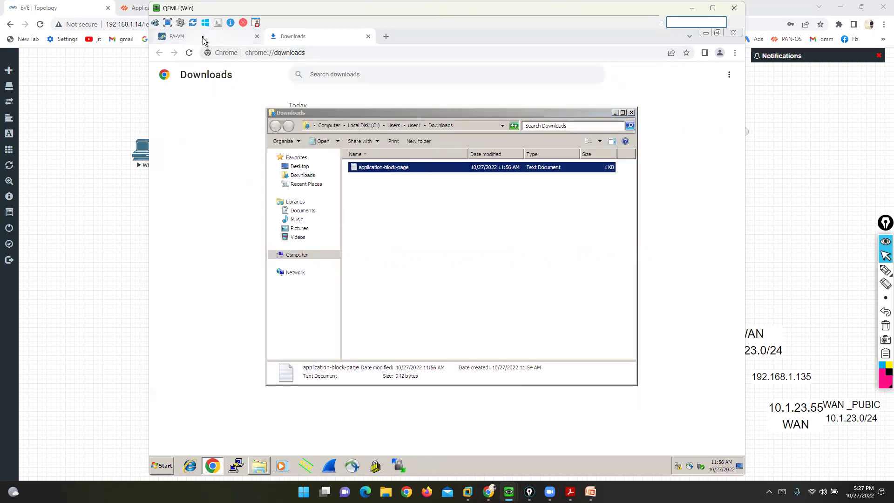
click(203, 39)
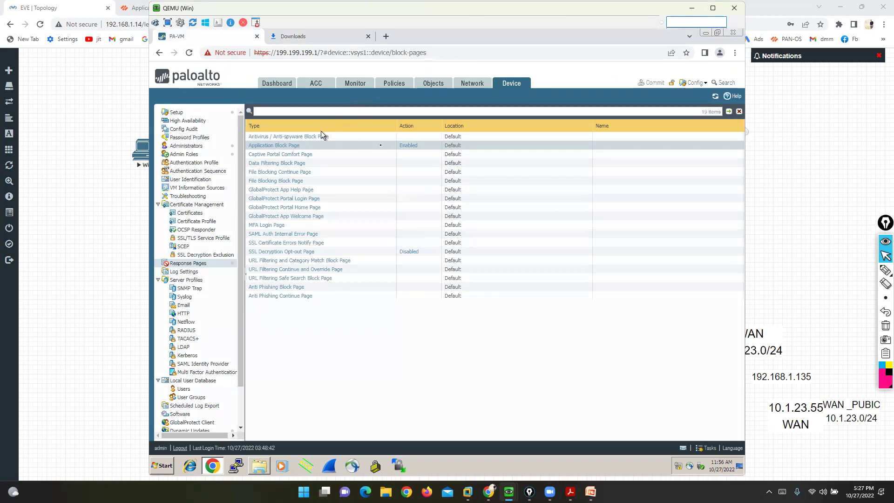
click(286, 147)
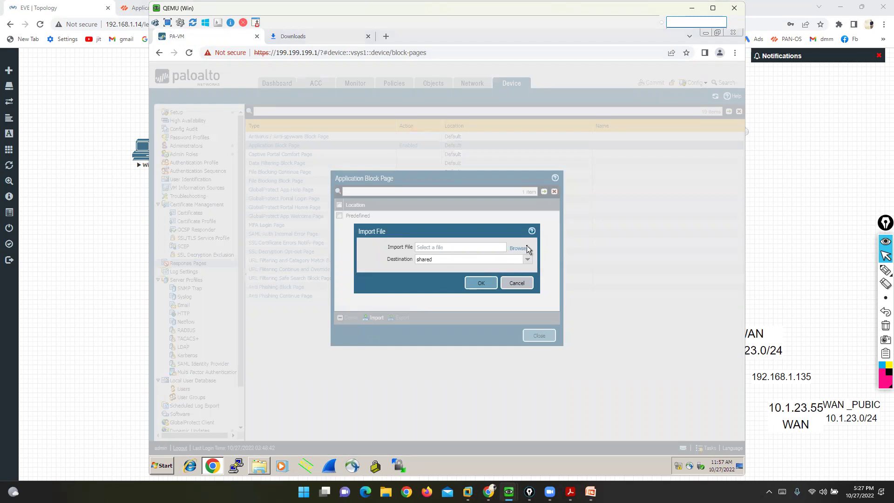
click(526, 247)
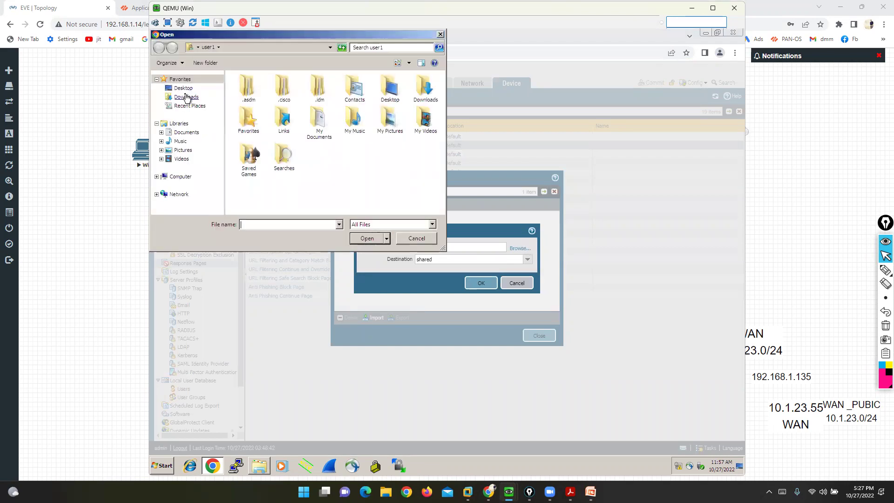
click(182, 96)
click(248, 92)
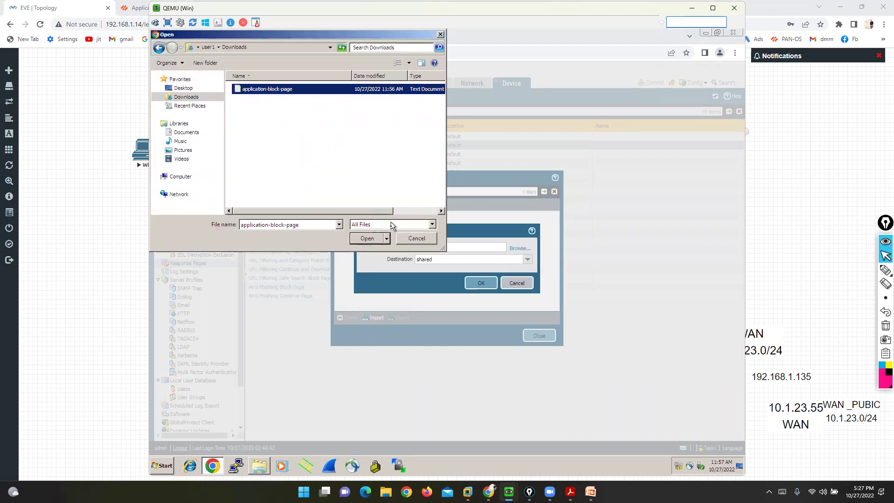
click(363, 239)
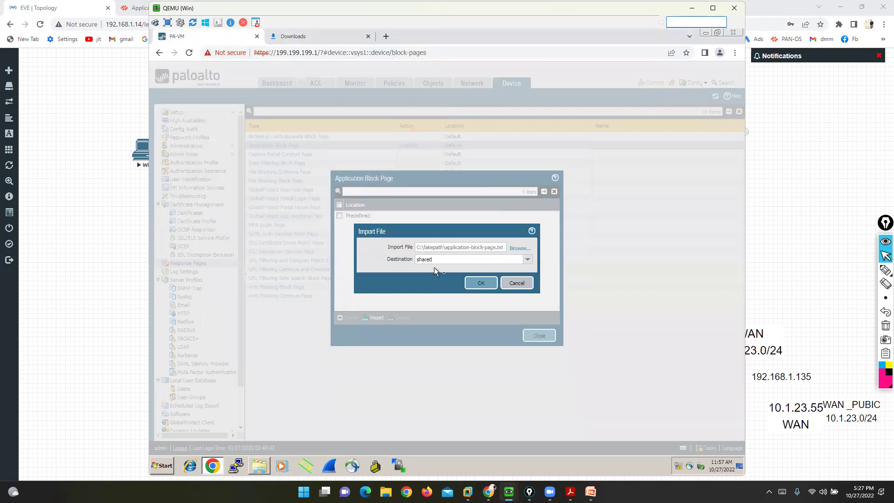
click(481, 283)
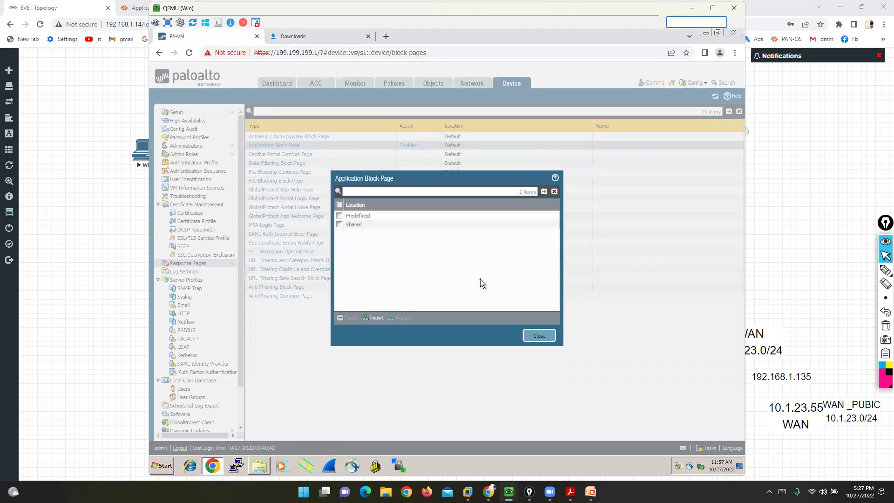
click(339, 225)
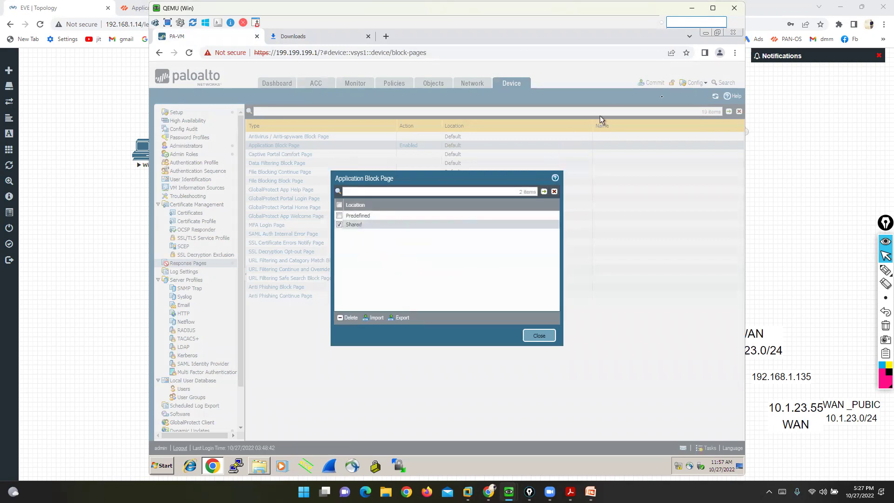
click(539, 336)
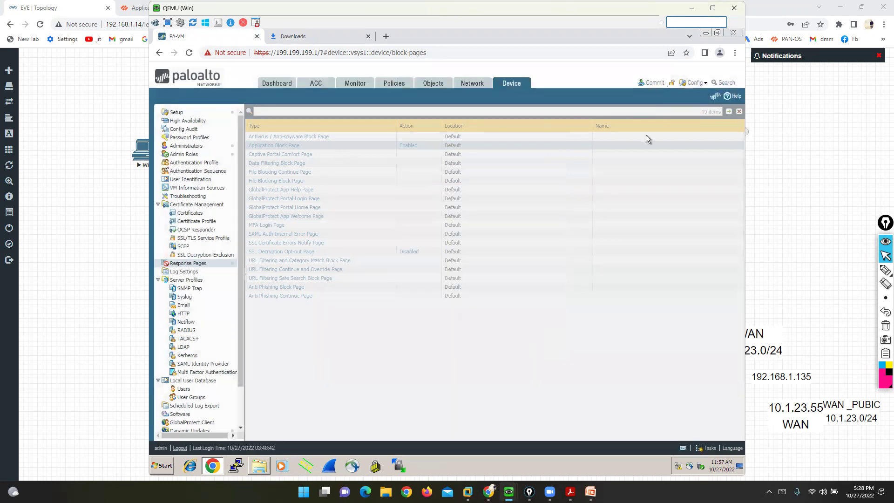
Commit the imported block page to the firewall and dismiss the commit status
click(652, 82)
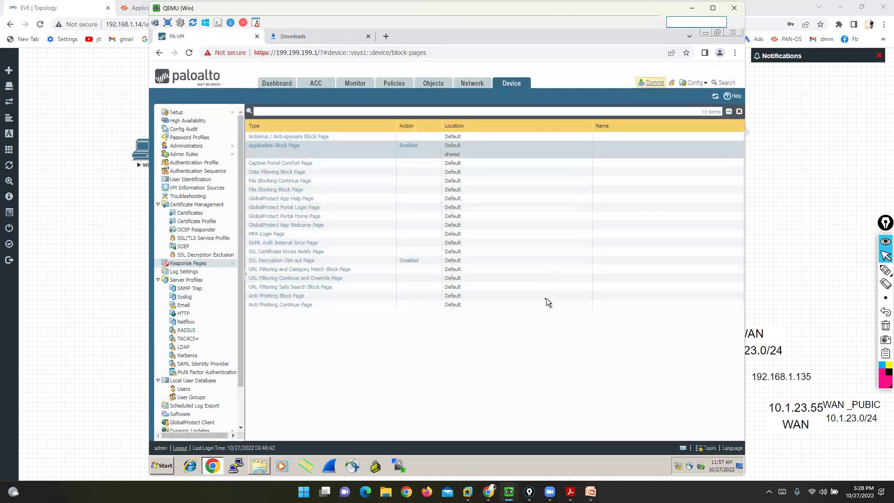
click(531, 366)
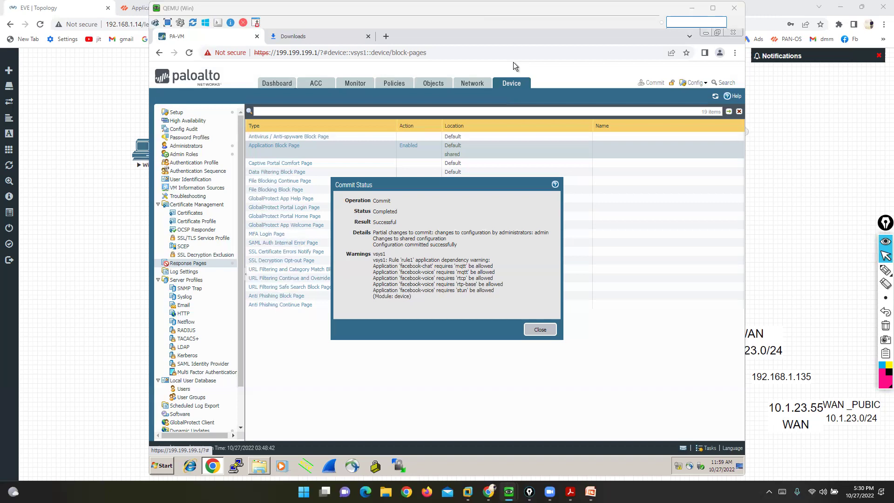
click(539, 328)
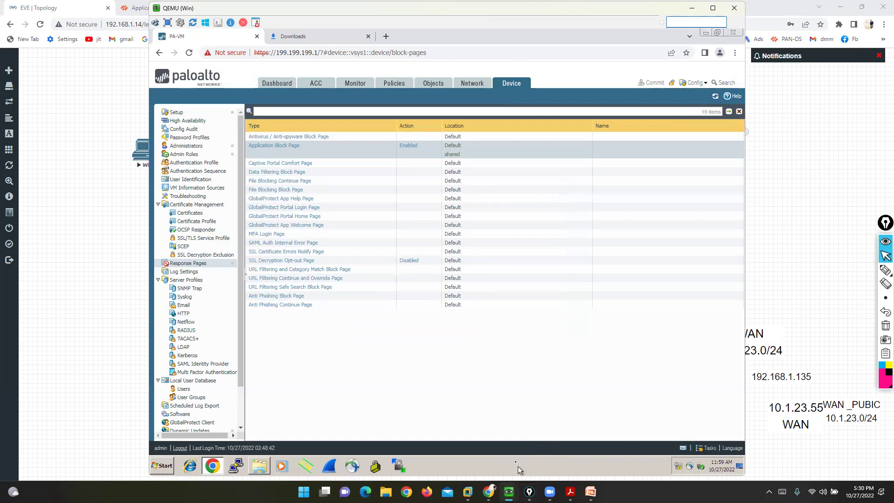
Check the shutterfly.com page on the client machine and return to the firewall to view its security policy rules
click(508, 492)
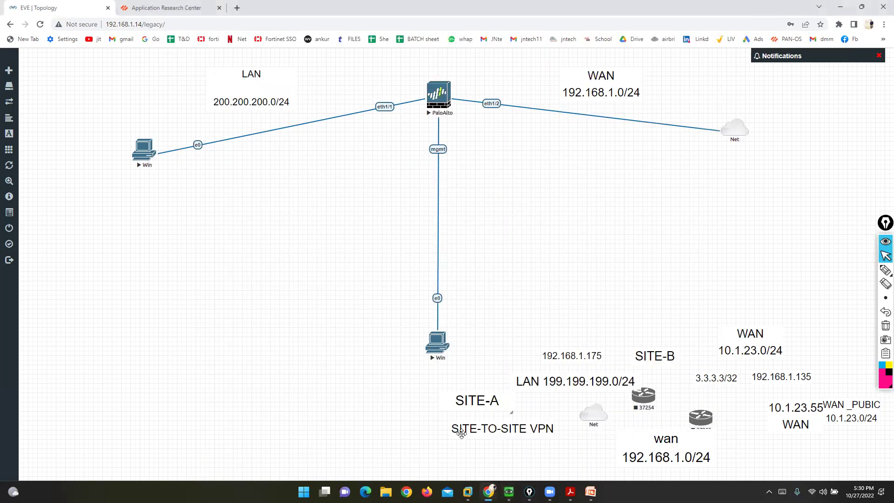
mouse_move(508, 492)
click(576, 442)
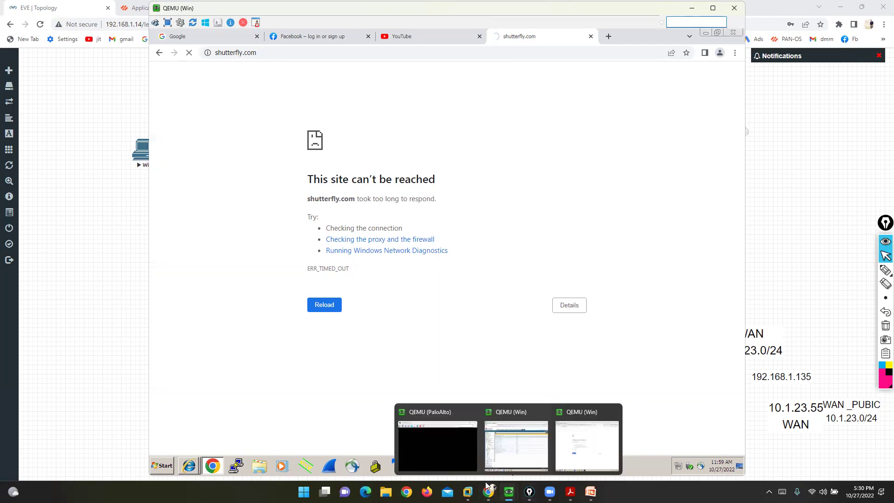
click(520, 446)
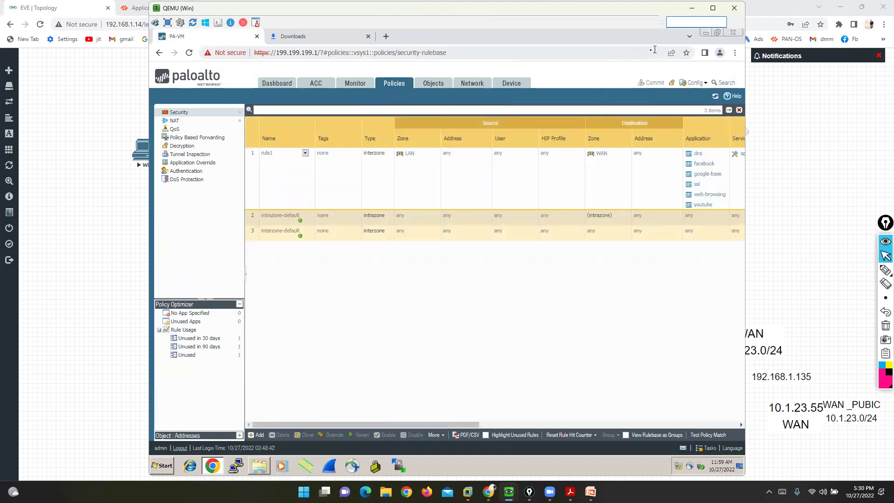
Set the applications of security policy rule1 to Any and save the rule
double_click(440, 201)
click(416, 196)
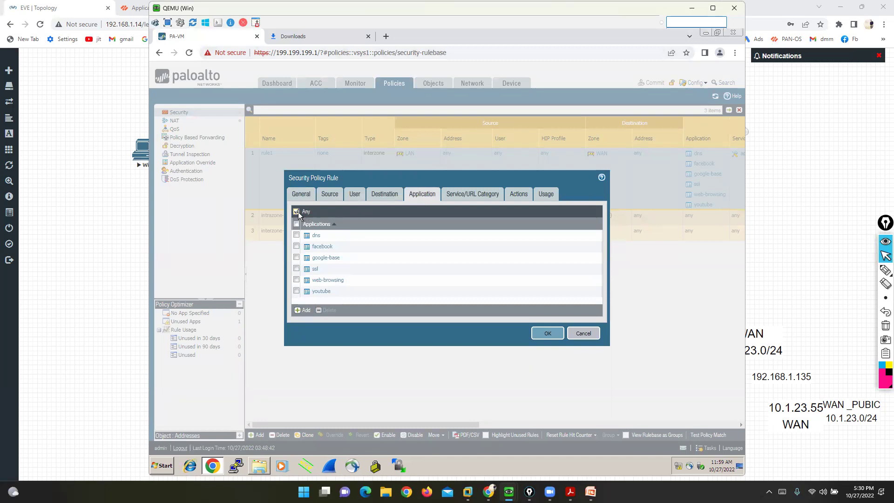
click(550, 334)
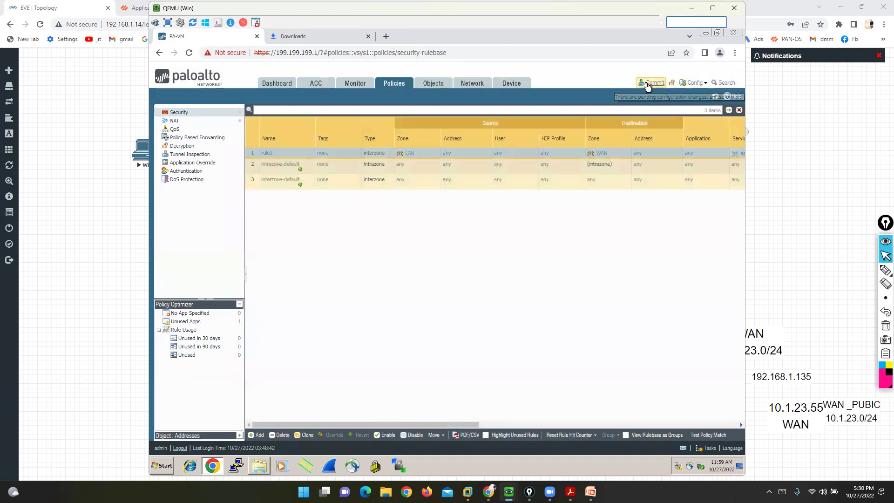
Commit the rule change to the firewall, and check the client's shutterfly.com page while the commit runs
click(647, 85)
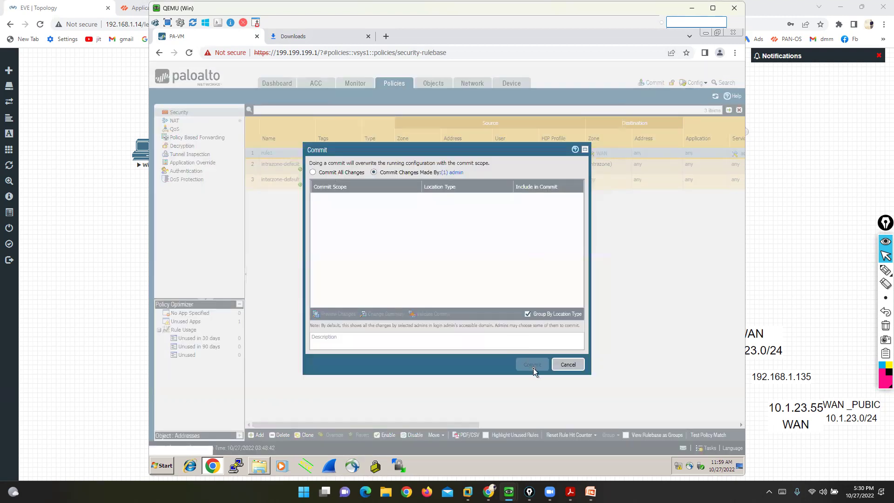
click(533, 364)
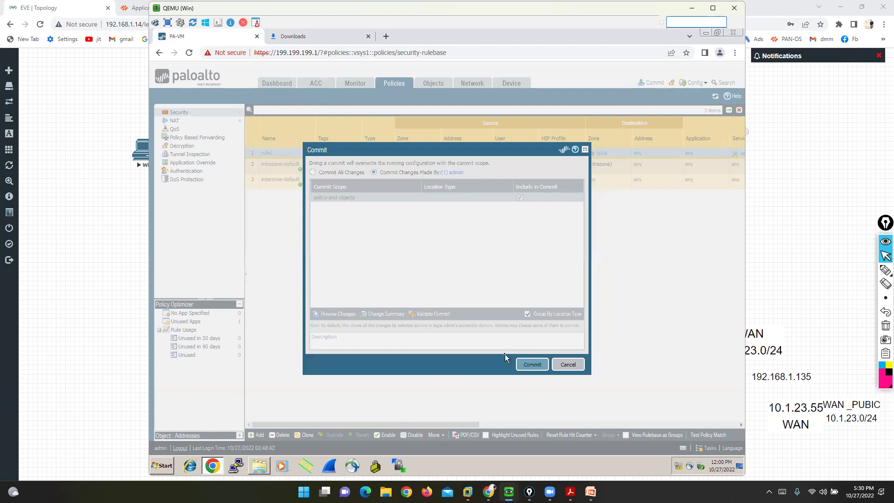
mouse_move(508, 491)
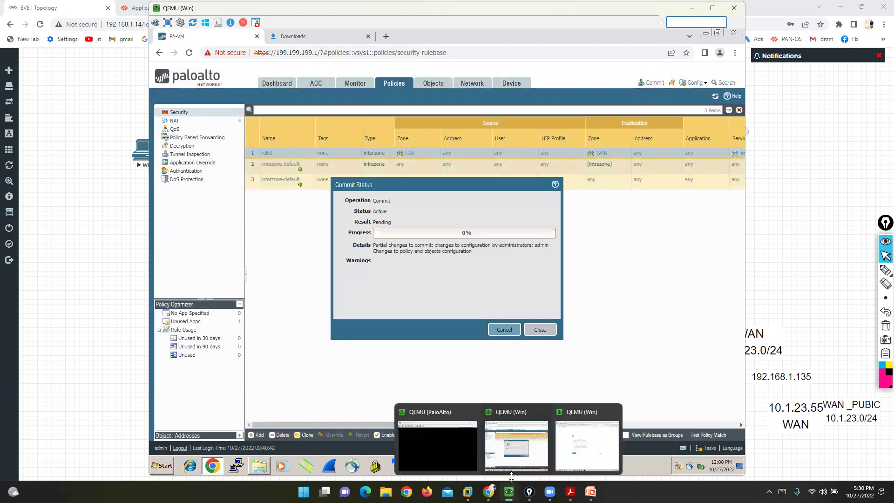
click(572, 442)
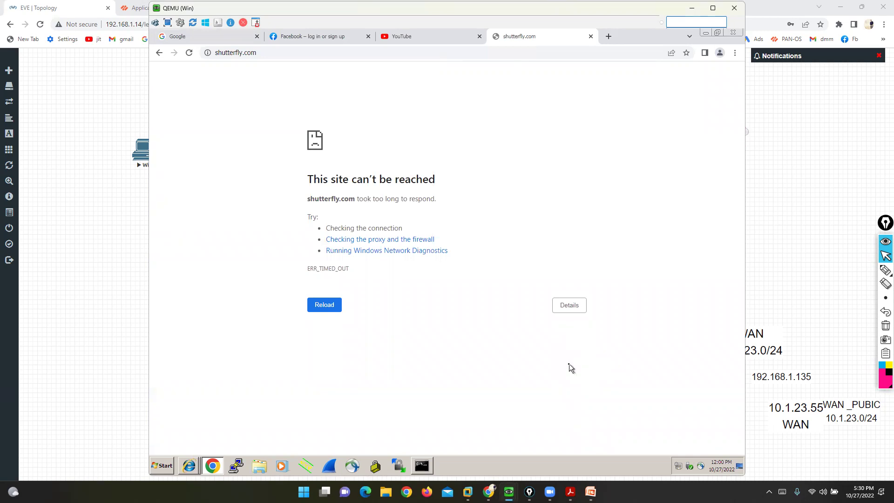
mouse_move(508, 491)
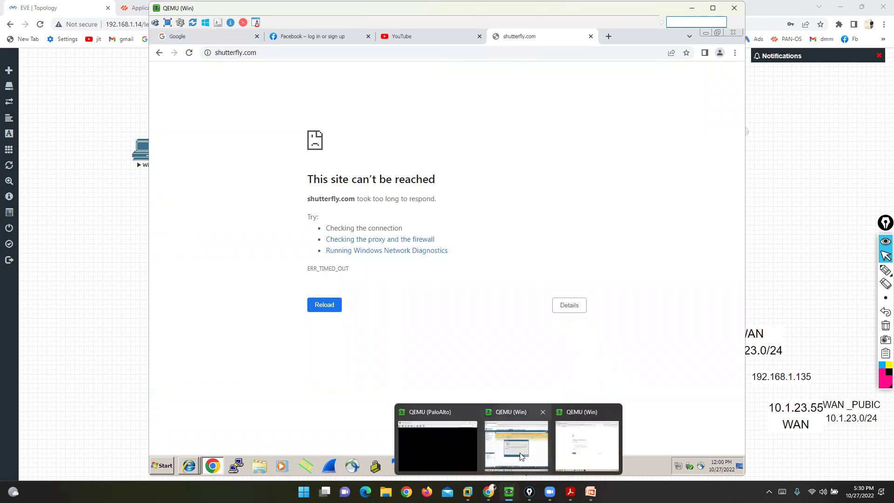
click(520, 457)
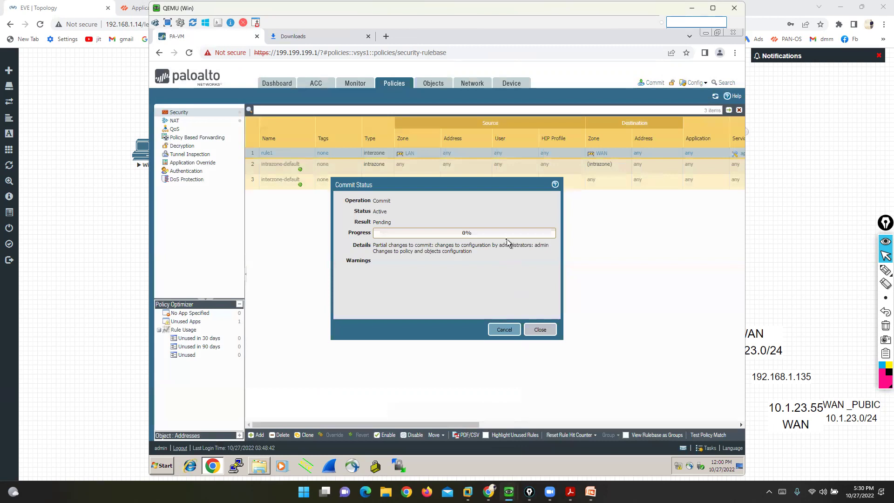
Switch to the client machine and replace its shutterfly.com tab with a new blank tab
mouse_move(508, 492)
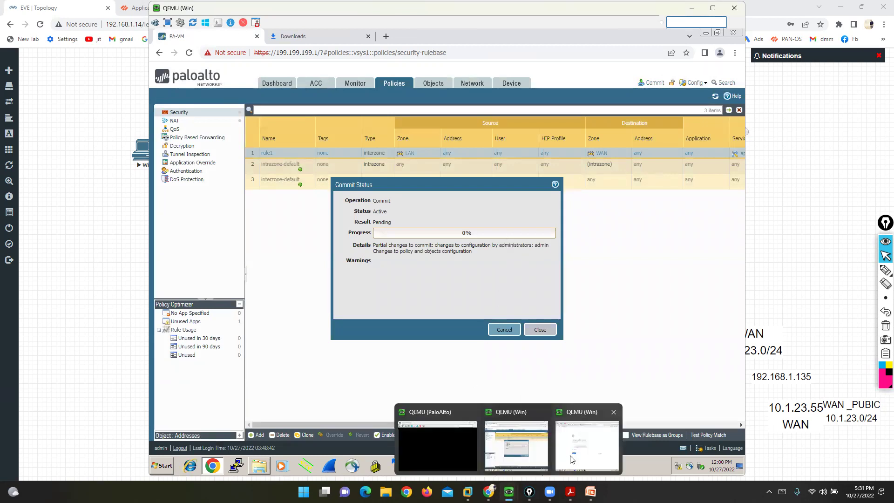
click(589, 443)
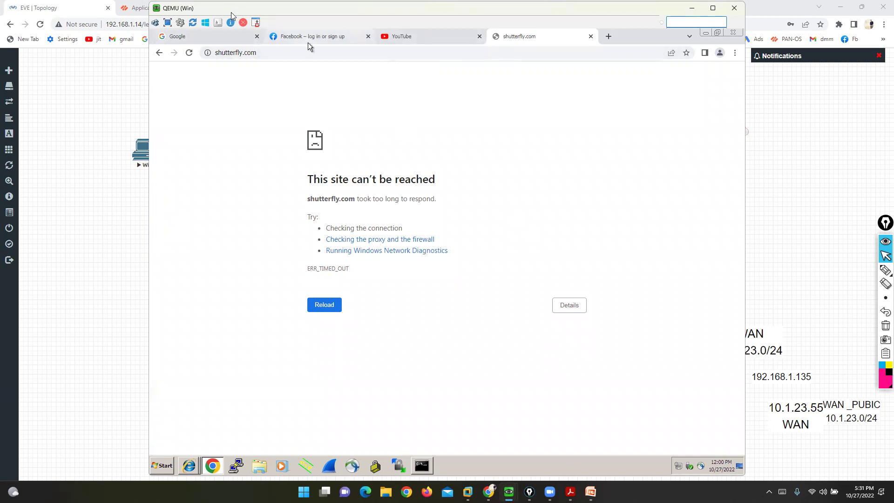
click(607, 37)
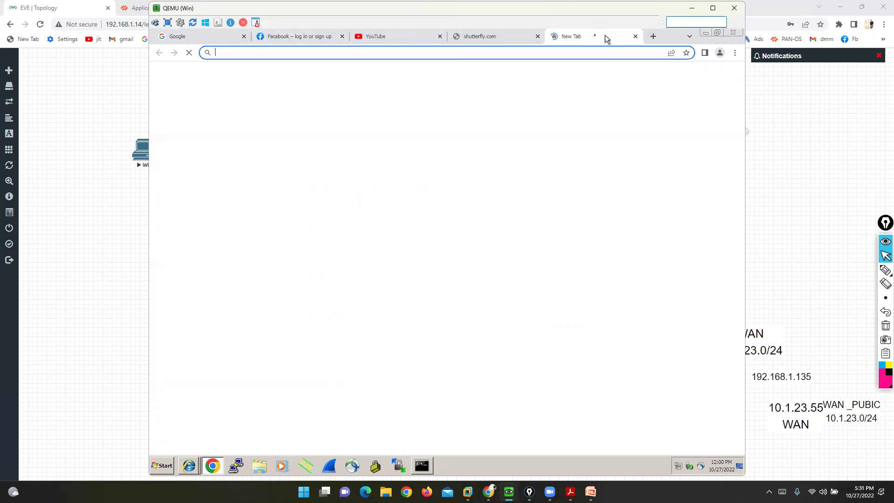
click(536, 36)
mouse_move(538, 474)
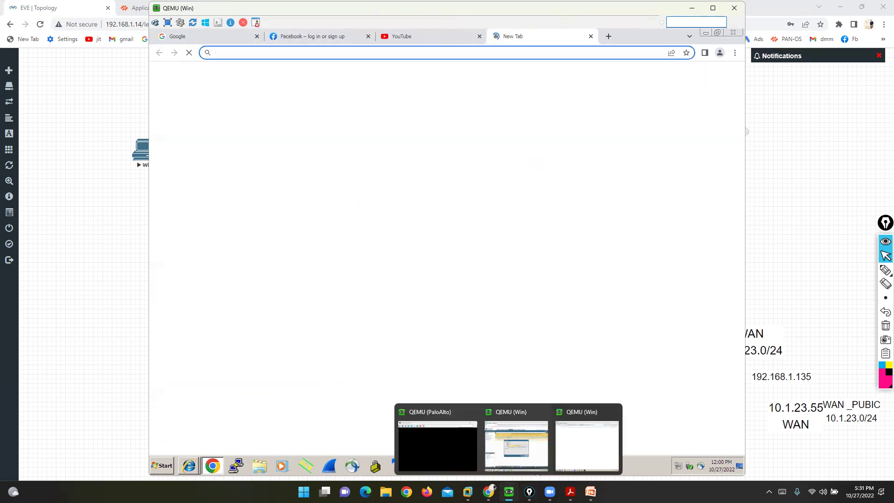
mouse_move(508, 492)
click(514, 439)
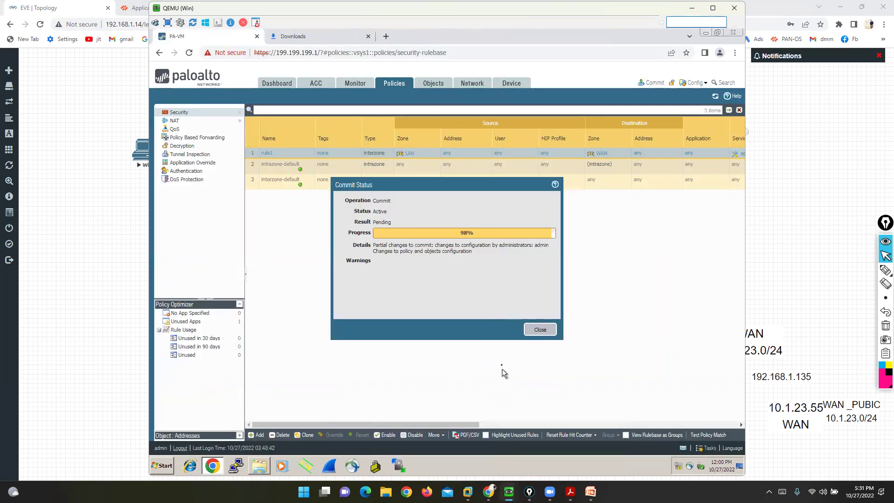
click(568, 417)
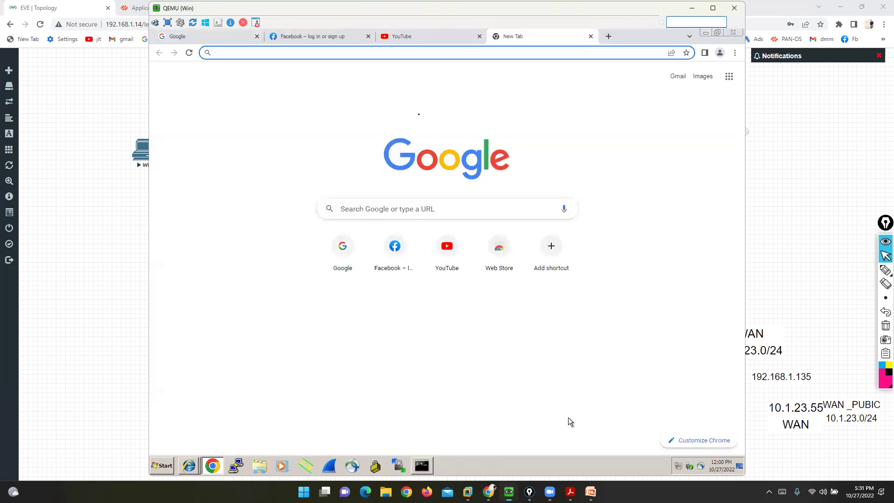
text(https://shutterfly.com/)
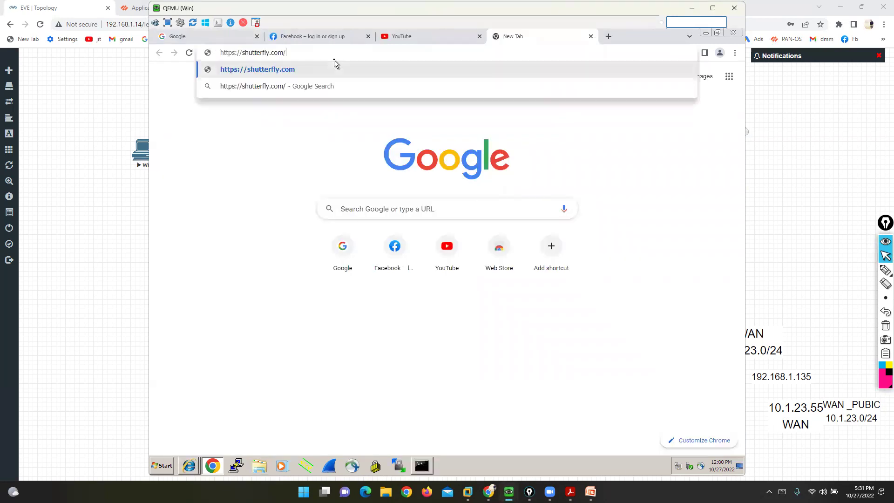
key(Return)
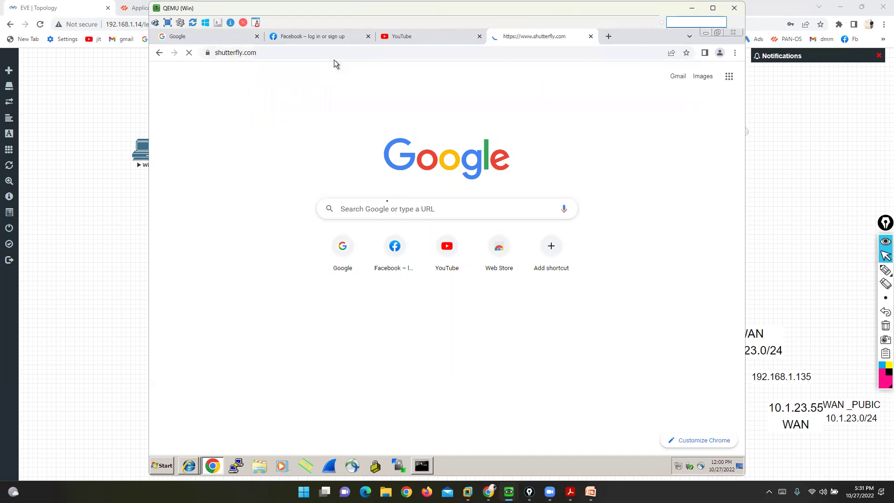
Dismiss the commit status on the firewall and view the shutterfly.com page on the client machine
mouse_move(212, 466)
click(517, 419)
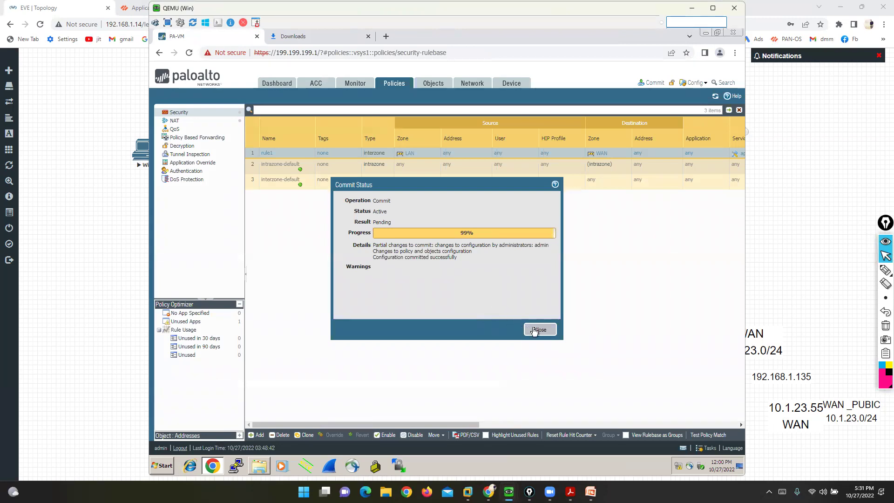
click(539, 329)
mouse_move(509, 492)
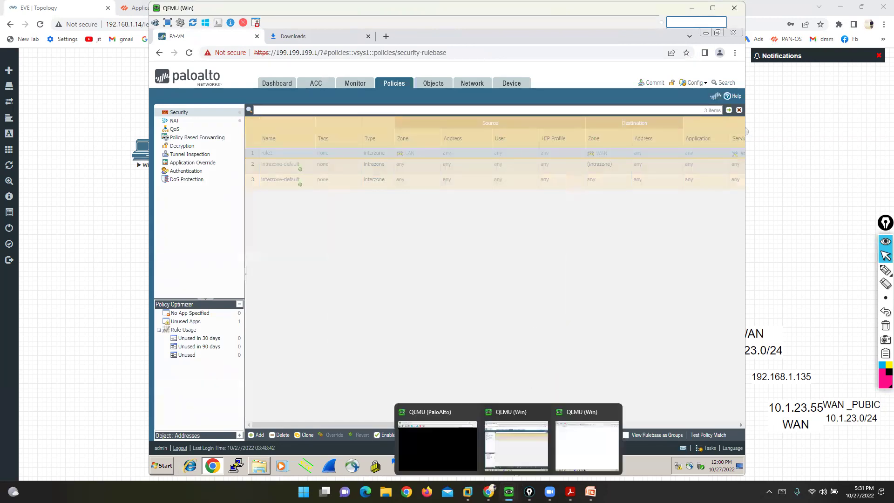
click(592, 439)
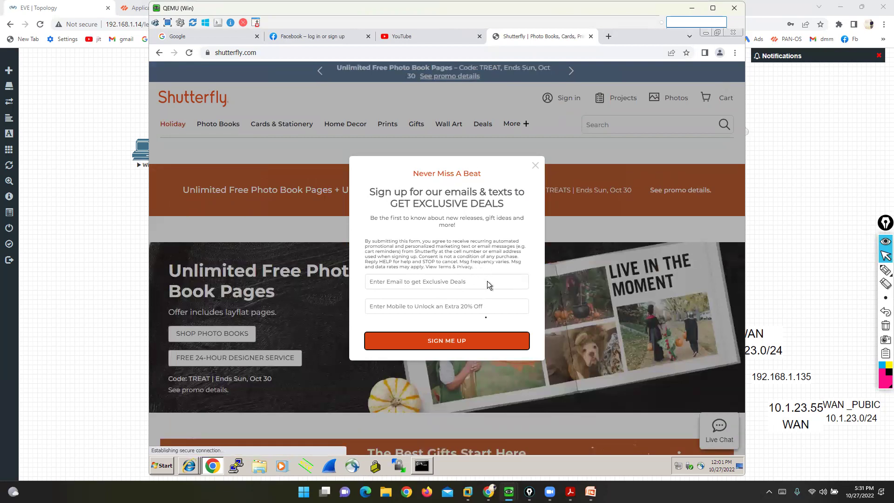
Reopen rule1 on the firewall, browse the applications available to add to it, and cancel the rule edit
mouse_move(509, 491)
click(522, 449)
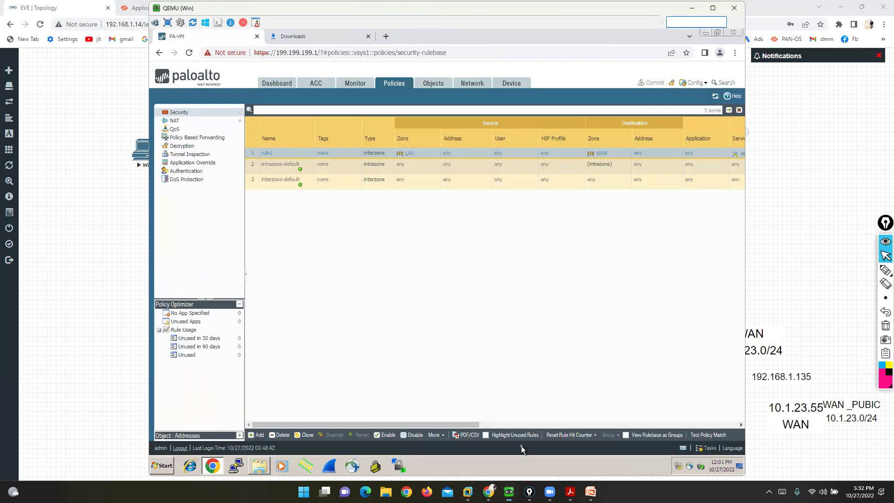
click(266, 153)
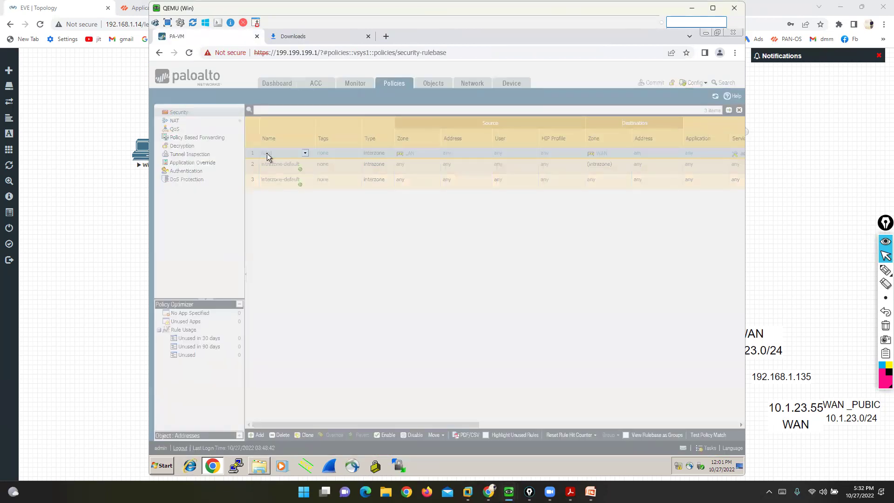
click(136, 8)
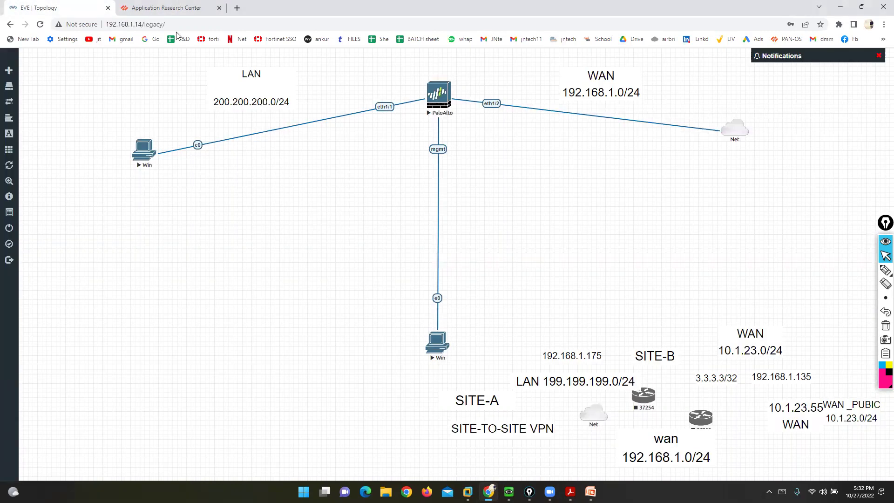
click(35, 8)
mouse_move(509, 491)
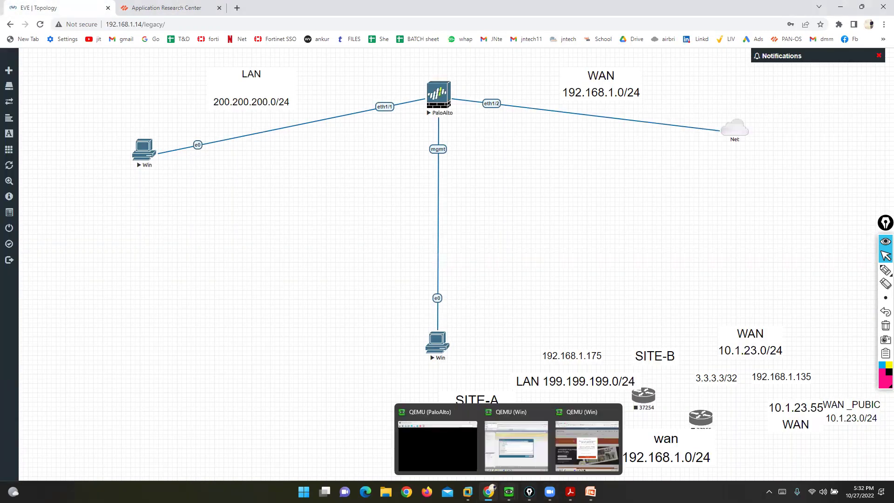
click(510, 447)
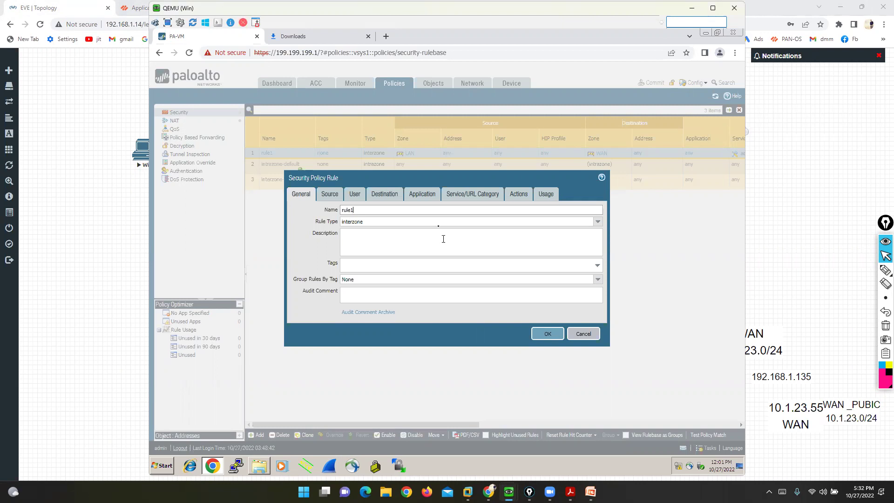
click(421, 194)
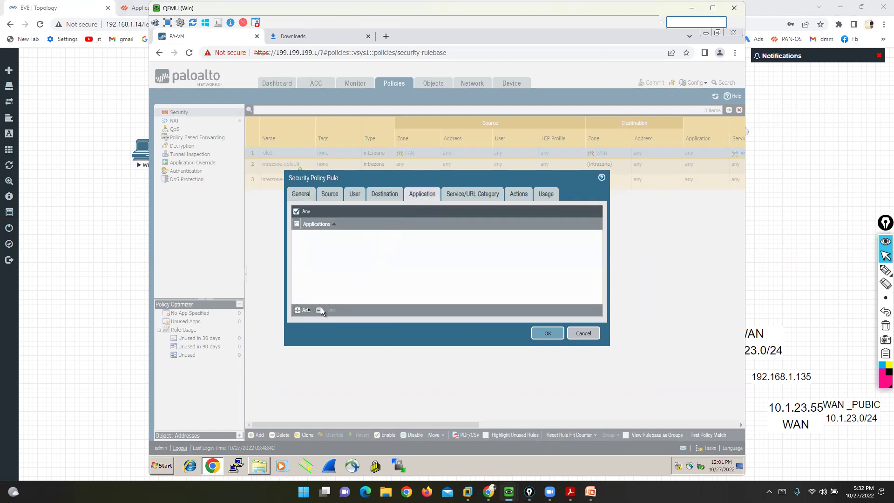
click(303, 310)
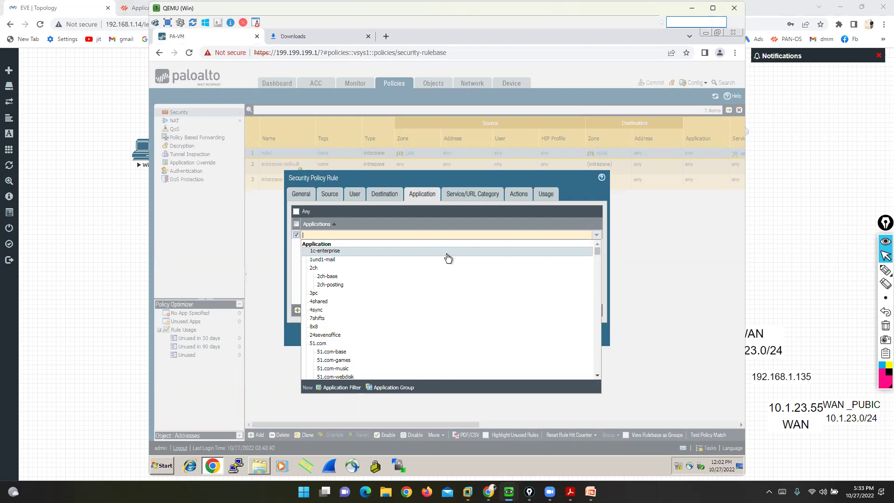
scroll(448, 259, down, 15)
scroll(448, 259, down, 12)
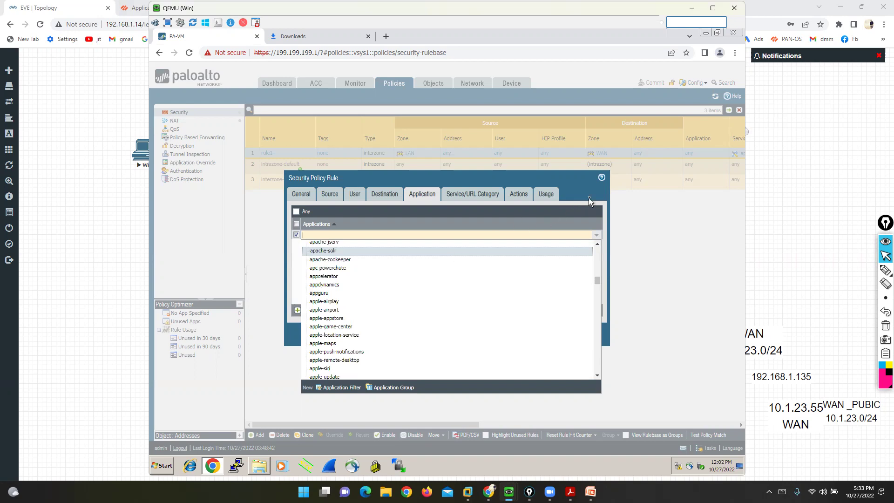
click(580, 190)
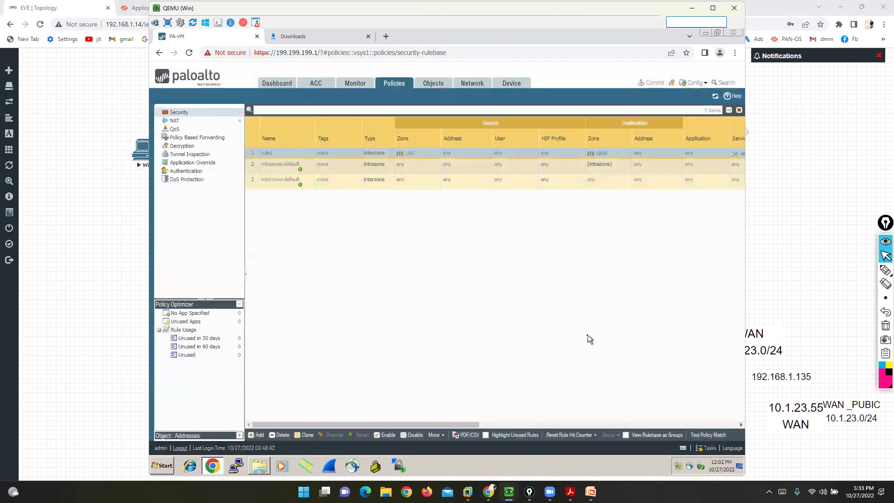
Show the firewall's application group objects
click(437, 85)
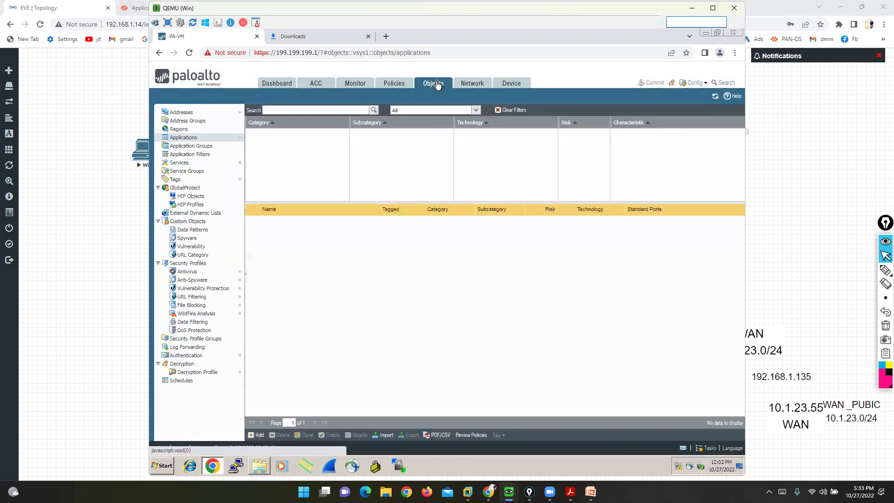
click(186, 147)
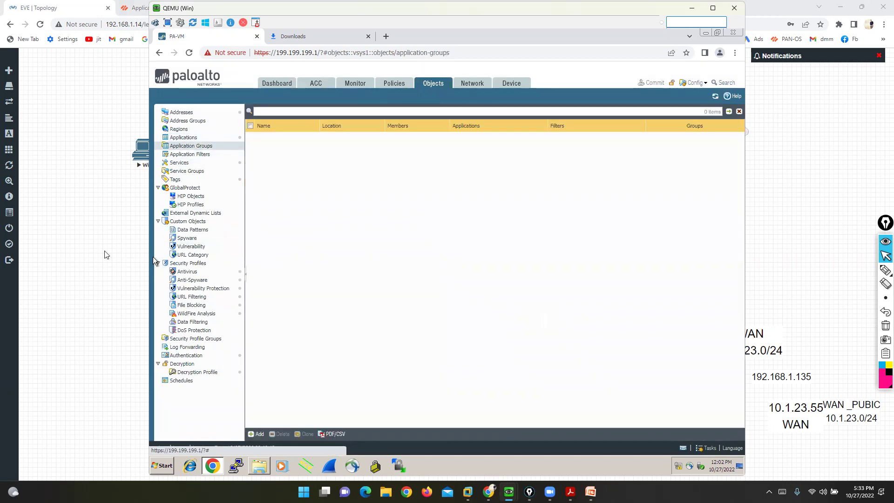
Handwrite the department letters M, S, HR and F around the LAN client on the EVE topology, and clear the drawing
click(73, 245)
mouse_move(884, 270)
click(857, 270)
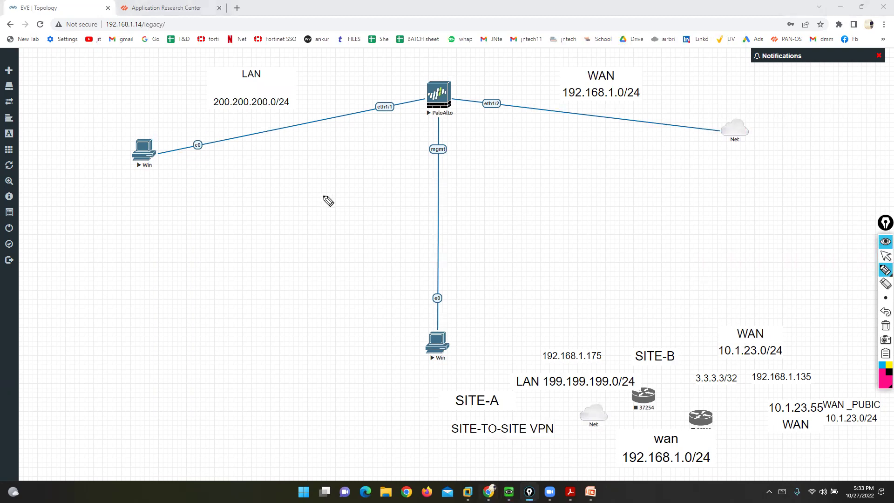
mouse_move(238, 87)
mouse_down()
mouse_move(97, 26)
mouse_move(64, 33)
mouse_move(76, 35)
mouse_up()
mouse_move(129, 131)
mouse_down()
mouse_move(121, 156)
mouse_move(87, 164)
mouse_up()
drag(78, 217, 83, 270)
mouse_move(106, 235)
mouse_down()
mouse_move(106, 262)
mouse_move(107, 249)
mouse_up()
mouse_move(132, 229)
mouse_down()
mouse_move(129, 271)
mouse_move(135, 253)
mouse_move(152, 278)
mouse_up()
mouse_move(118, 350)
mouse_down()
mouse_move(118, 388)
mouse_move(131, 350)
mouse_move(128, 368)
mouse_up()
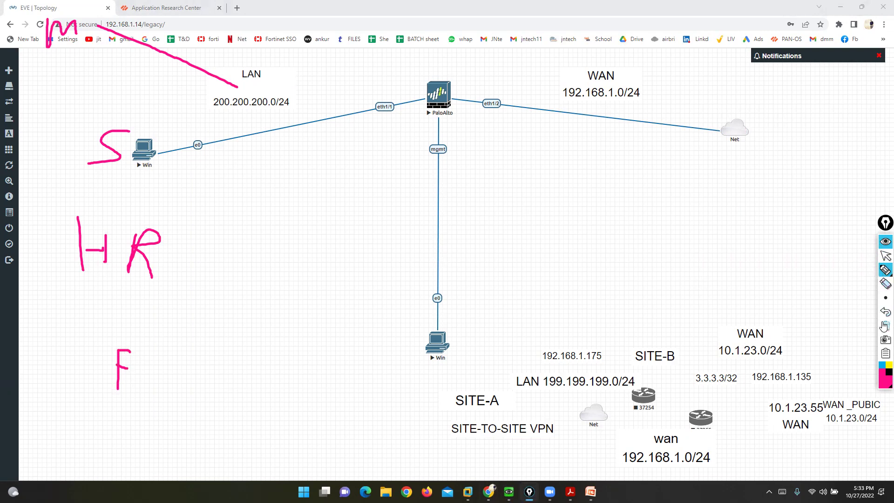
click(885, 255)
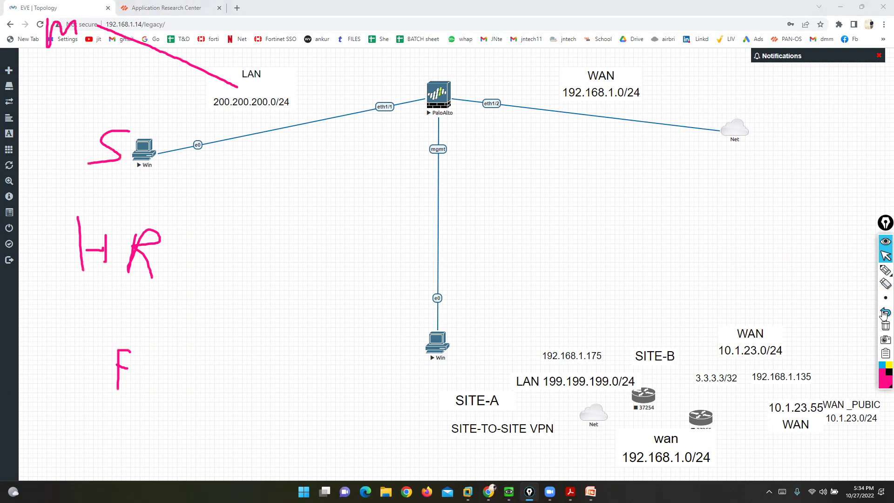
click(886, 326)
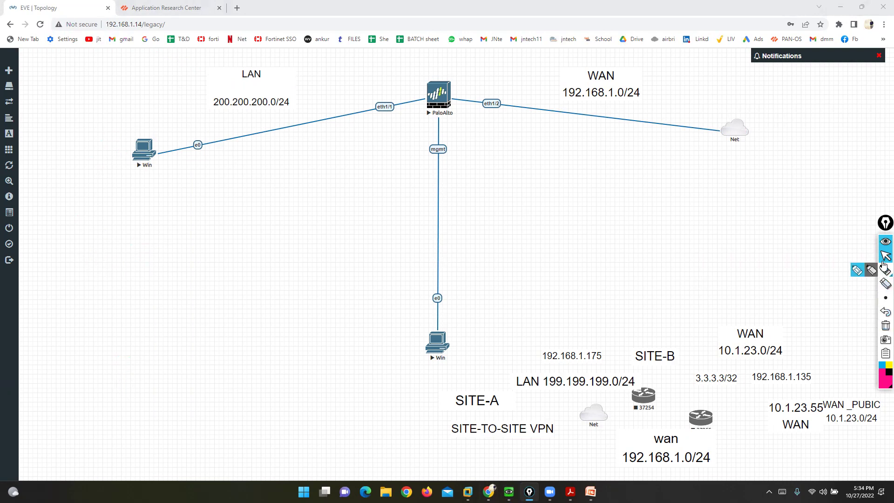
Switch to the firewall's management VM and start an application group named FORMKTUSERS with facebook as its first application
mouse_move(509, 492)
click(522, 454)
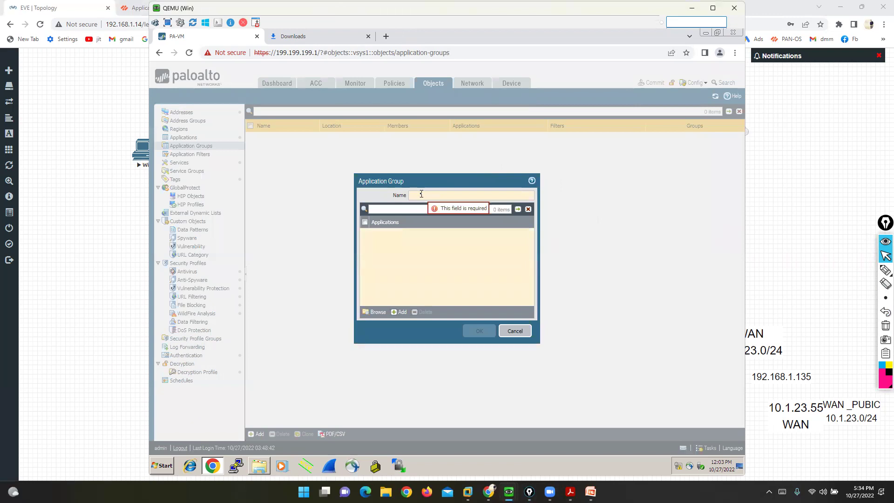
text(FOR)
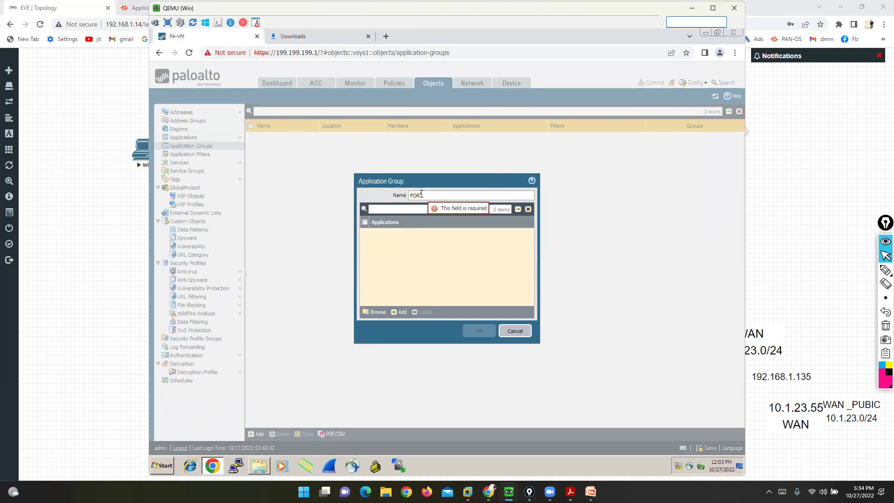
text(BKTUSERSERS)
click(402, 312)
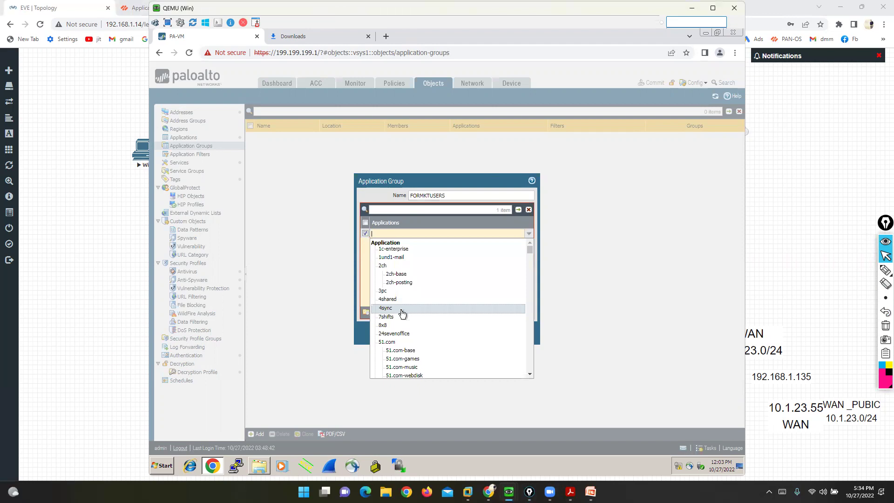
scroll(409, 298, down, 15)
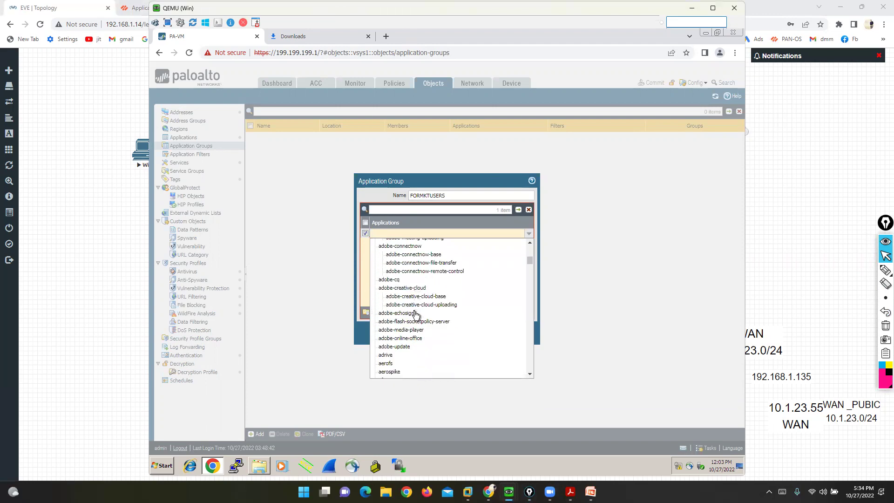
text(FACEBOOK)
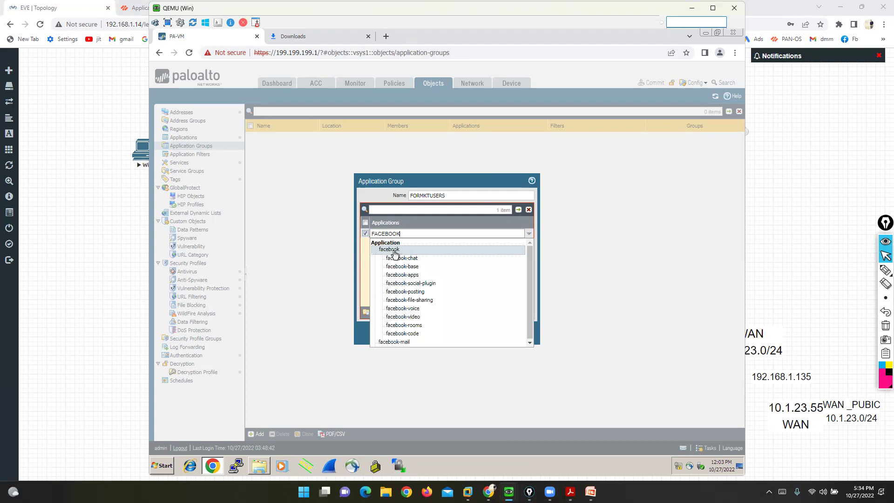
click(395, 251)
Add the bittorrent application to the FORMKTUSERS group
click(399, 312)
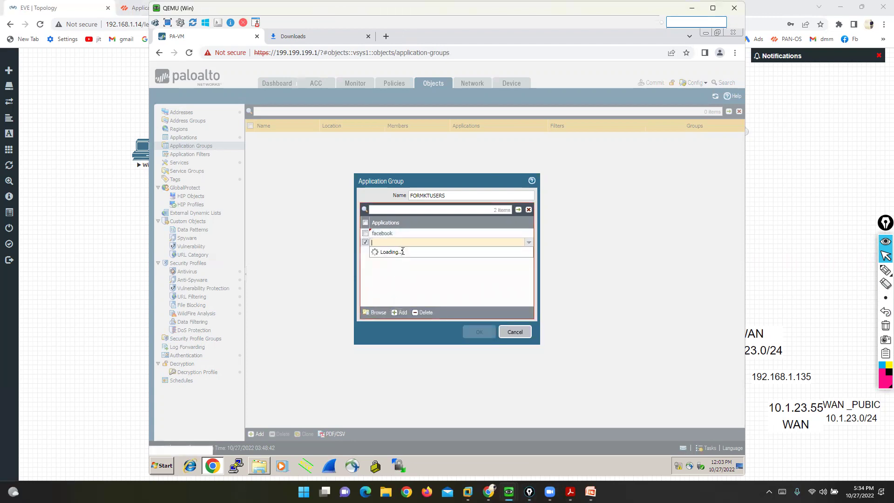
text(B)
key(BackSpace)
text(IT)
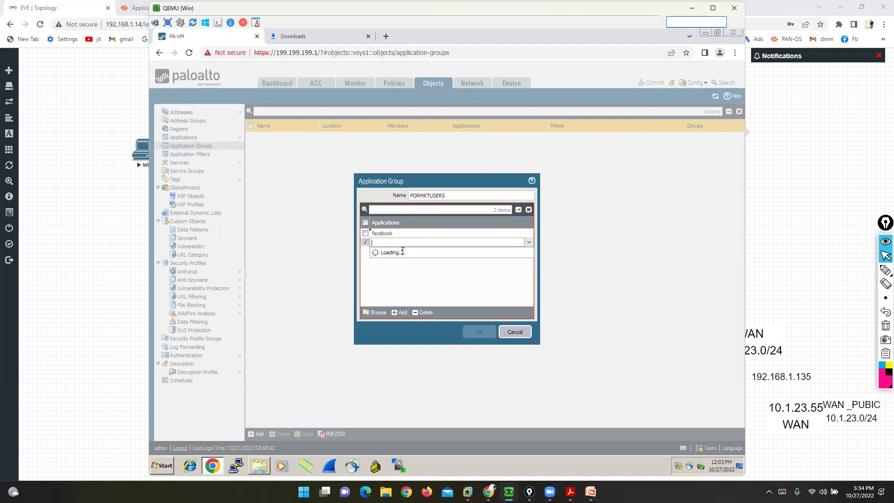
text(BITT)
click(397, 261)
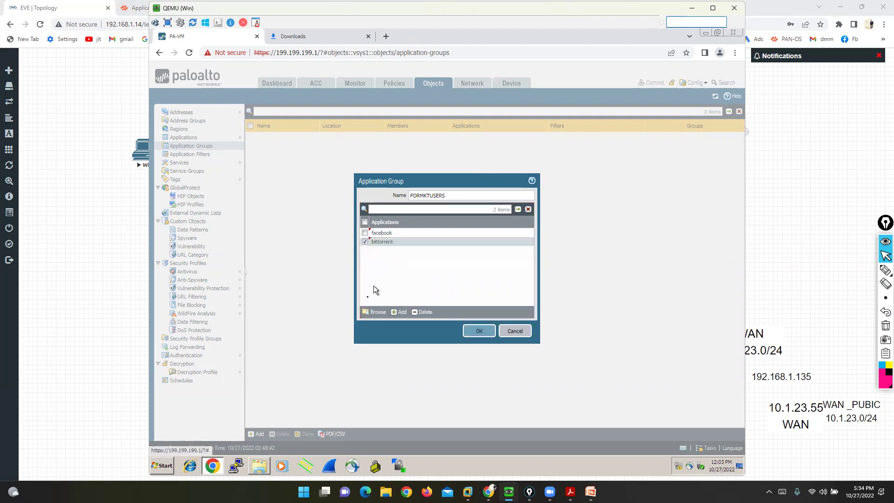
Add the youtube application to the FORMKTUSERS group, save the group and clear its selection in the list
click(399, 312)
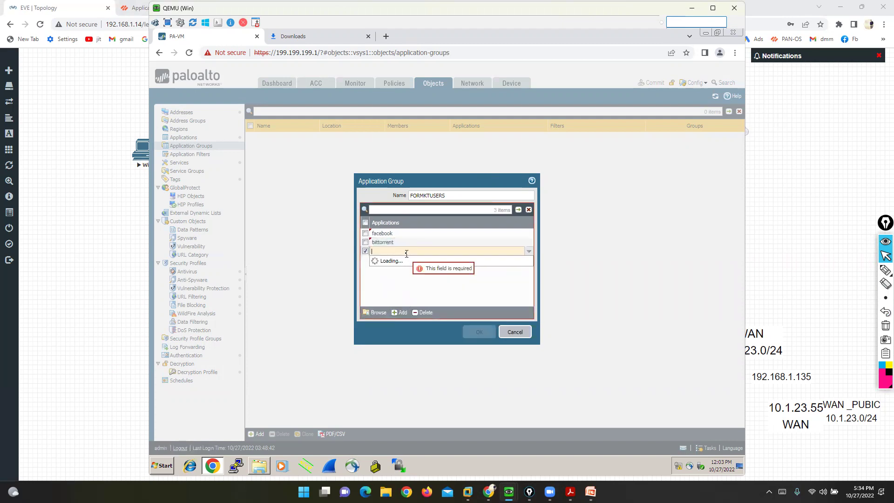
text(YOU)
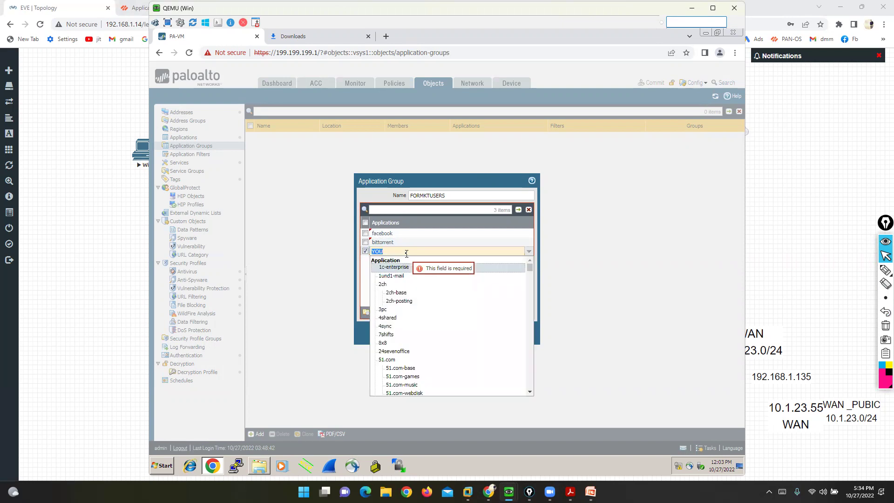
text(TUBE)
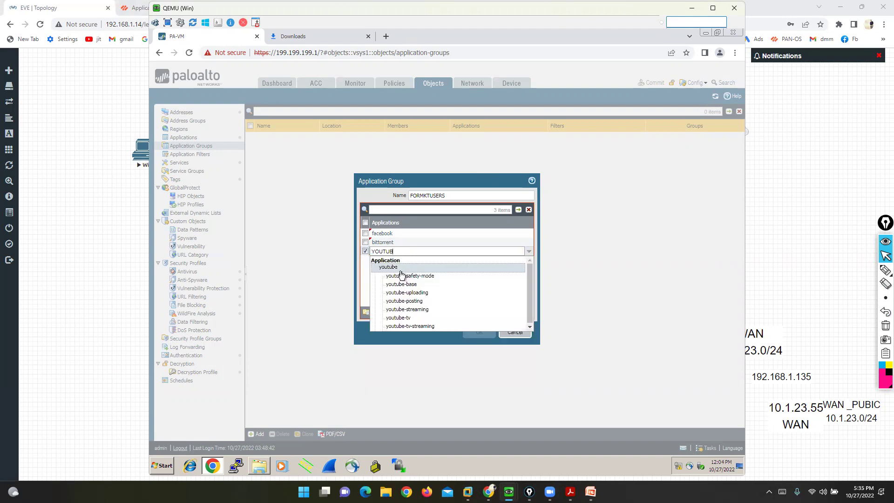
click(399, 269)
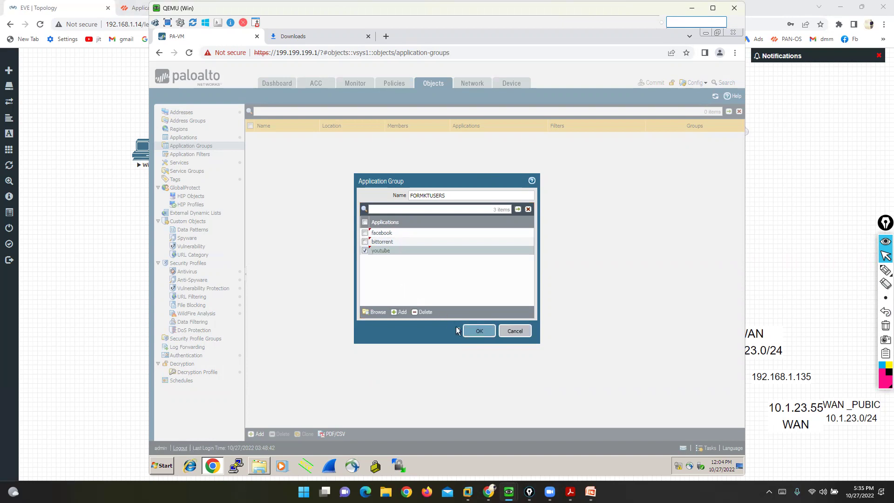
click(472, 329)
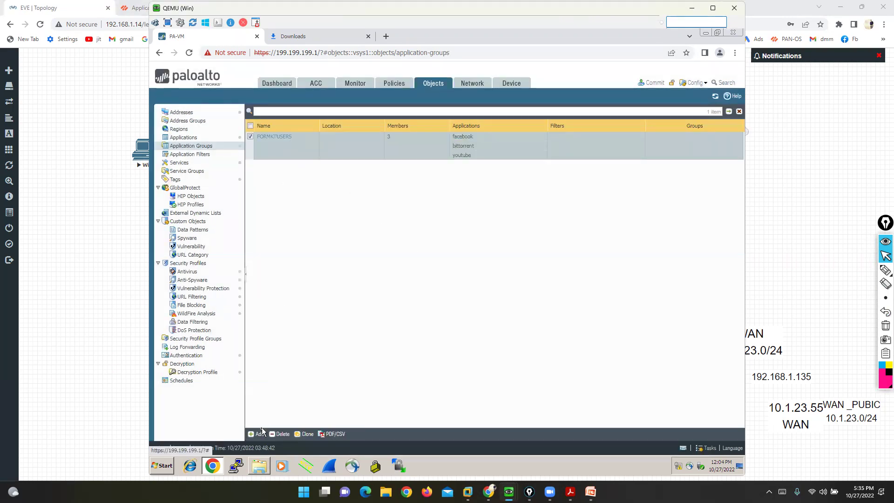
click(250, 137)
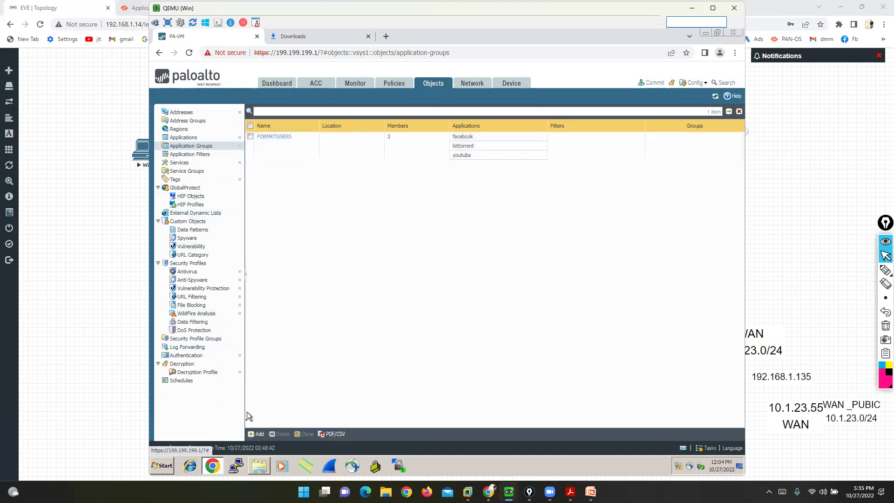
Start a second application group named FORSALESTEAM and add the linkedin application to it
click(256, 434)
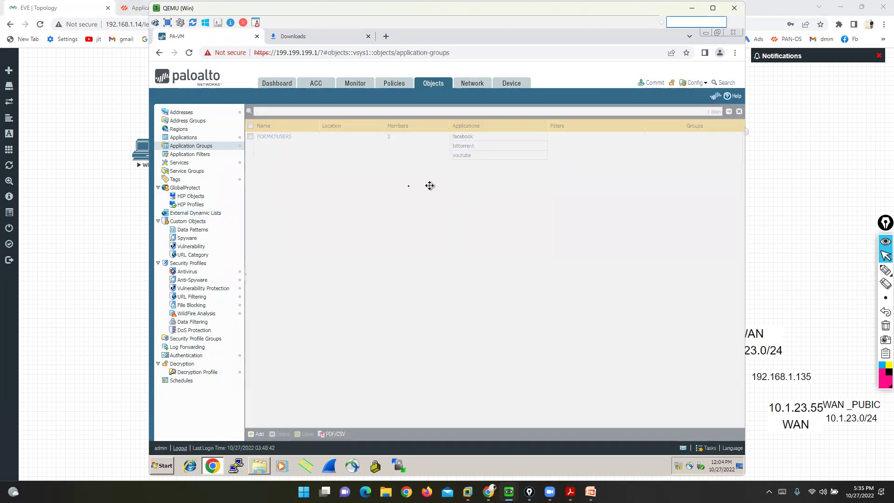
text(FORS)
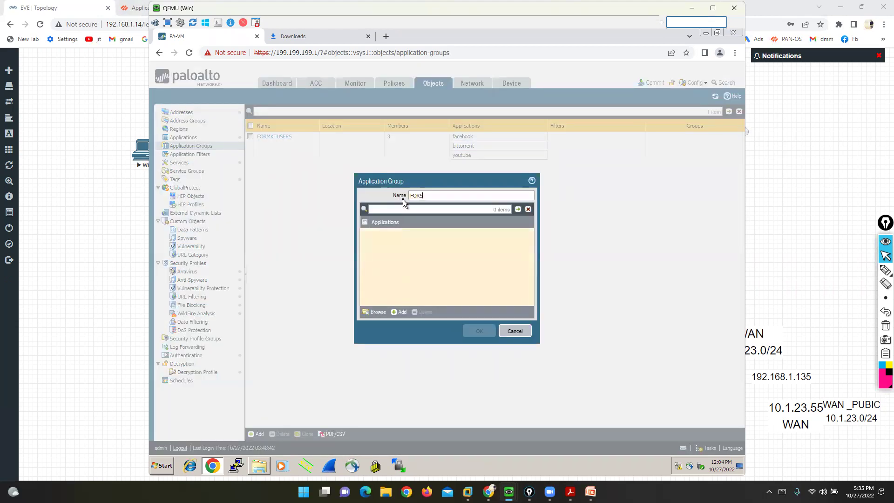
text(ALESTEAM)
click(399, 312)
text(L)
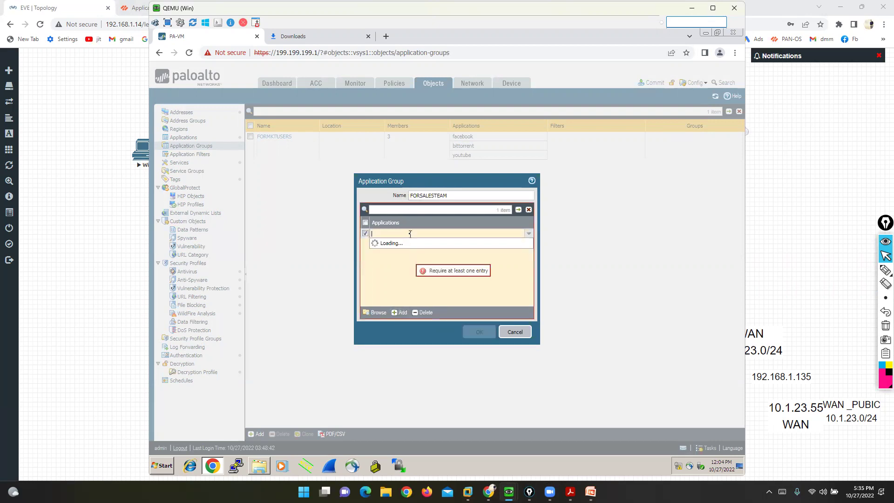
text(INK)
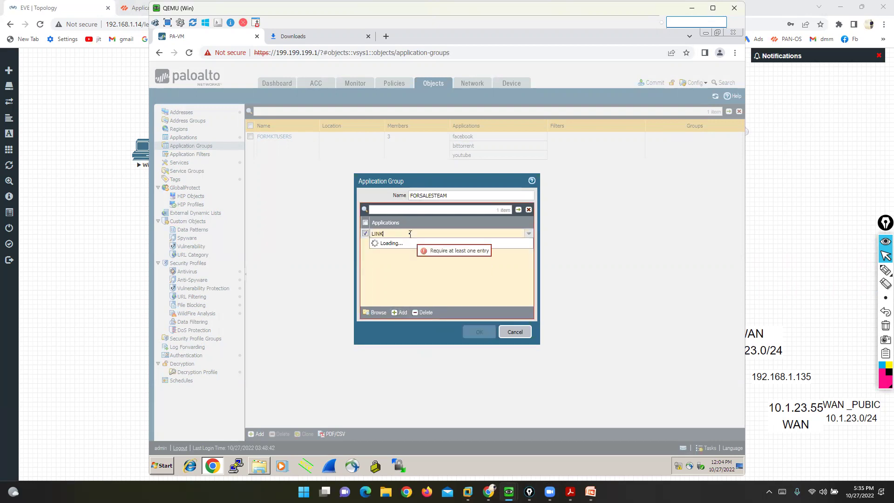
double_click(410, 234)
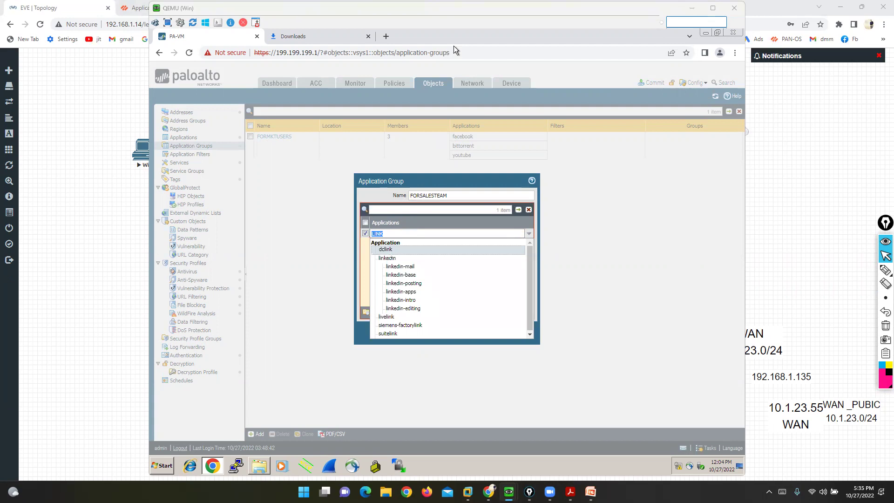
click(387, 258)
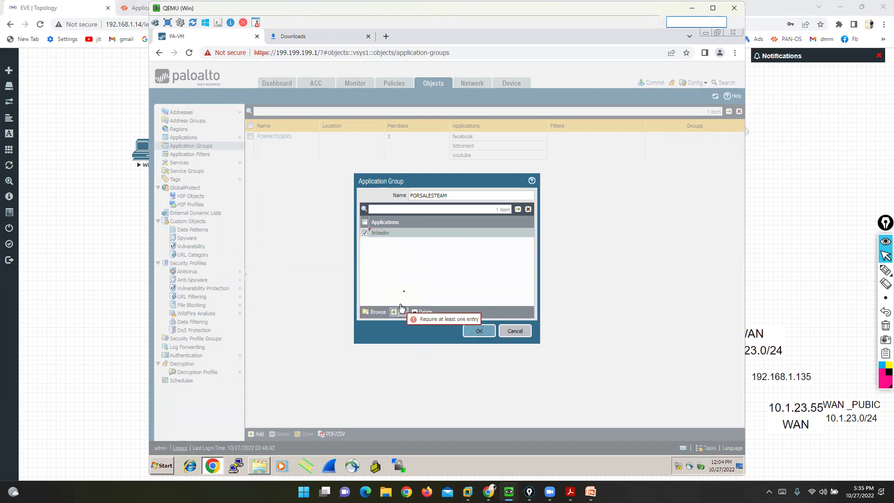
Add the facebook and google-base applications to the FORSALESTEAM group and save it
text(FACEB)
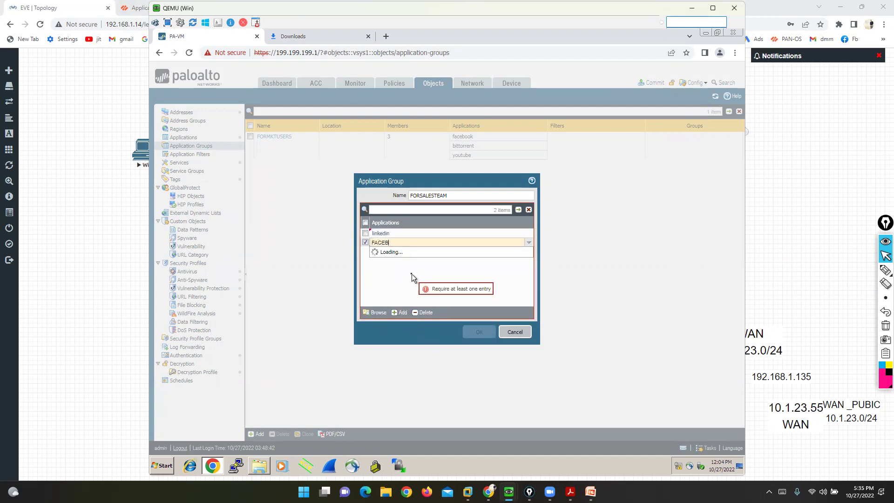
text(OOK)
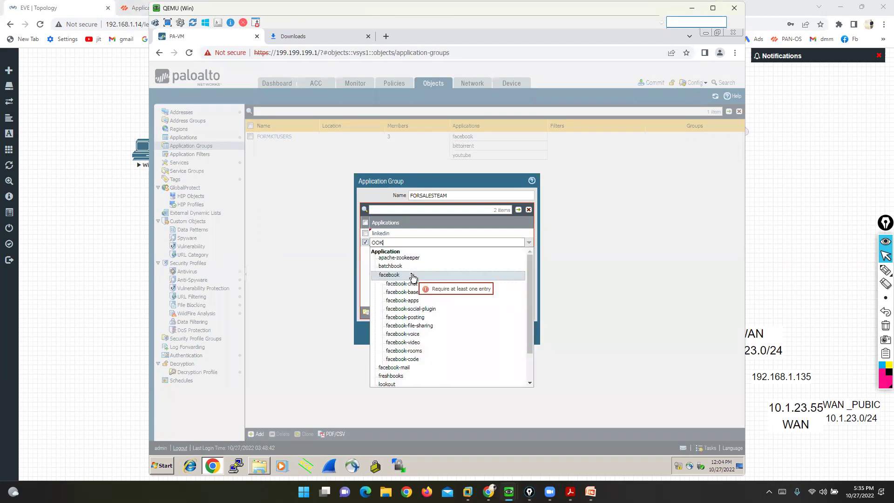
click(412, 276)
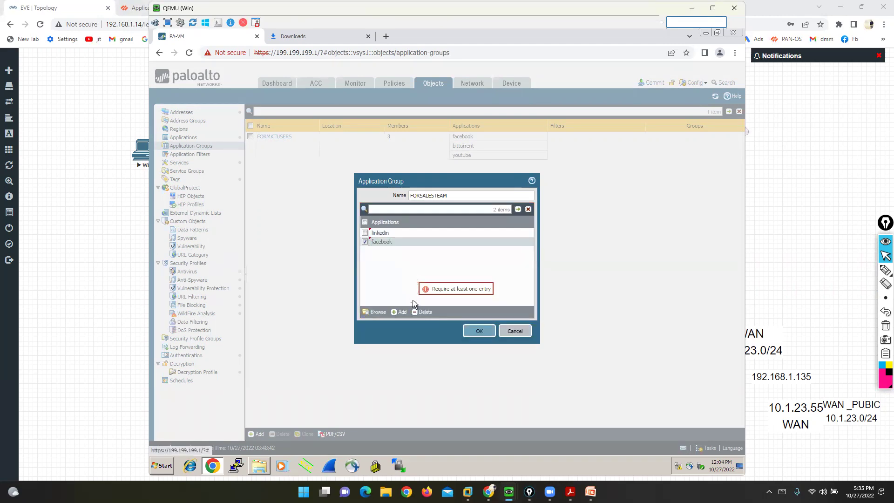
click(399, 313)
text(GOOGLE)
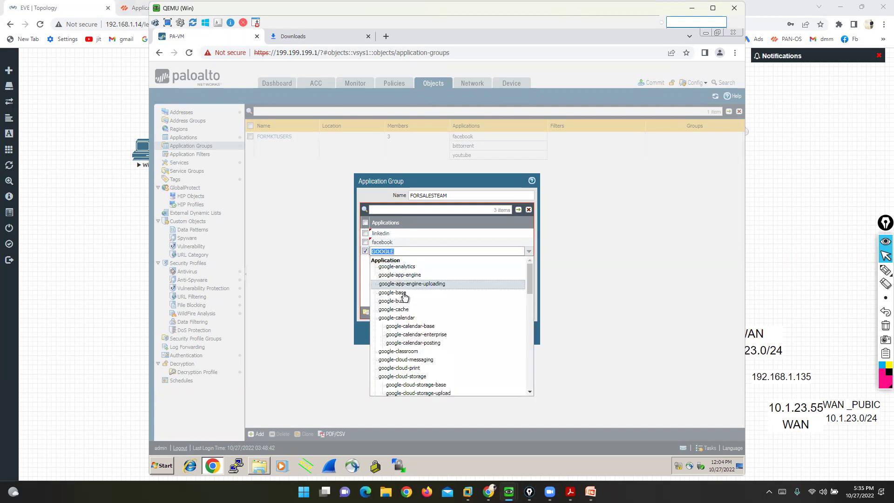
click(394, 297)
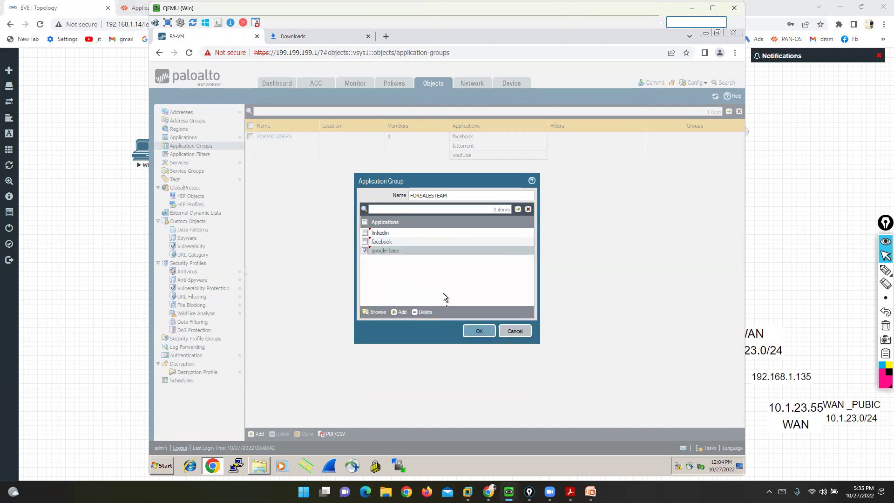
click(469, 332)
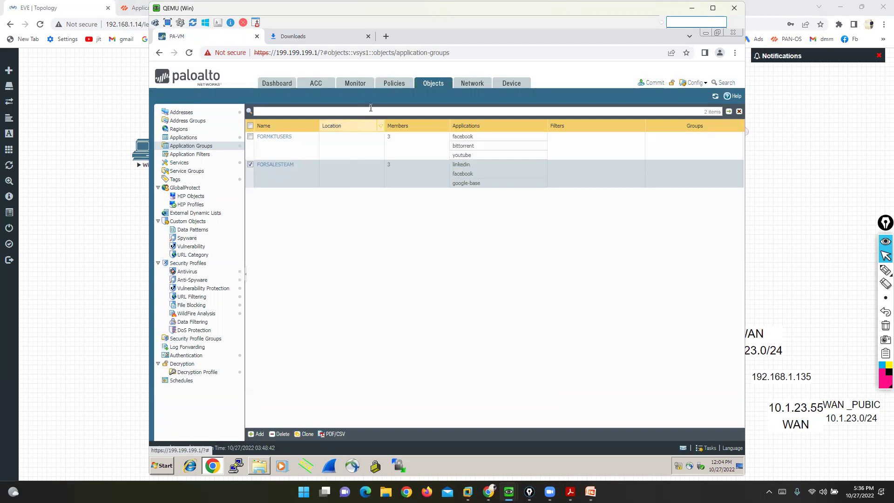
Open security policy rule1 and review its application list and its source and destination zones
click(391, 89)
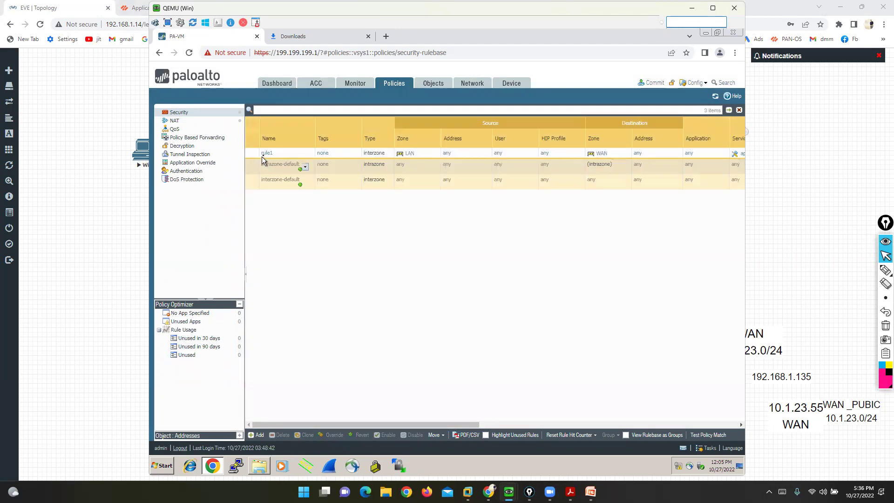
click(265, 154)
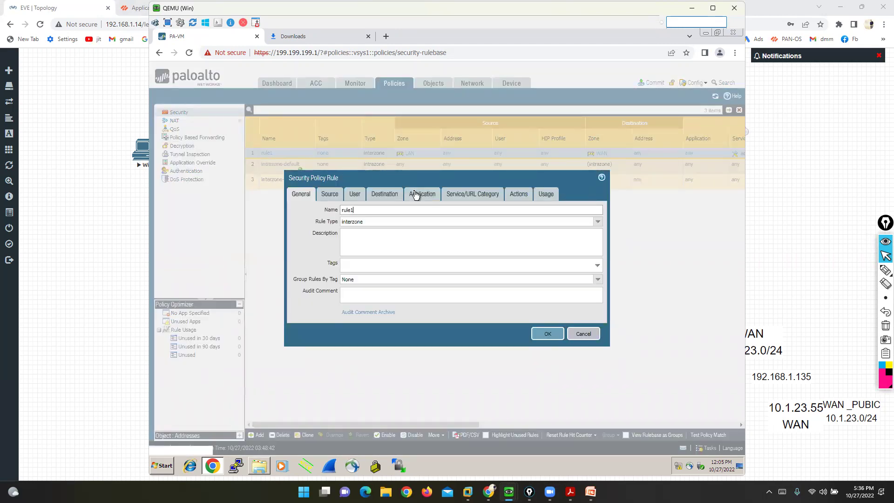
click(415, 195)
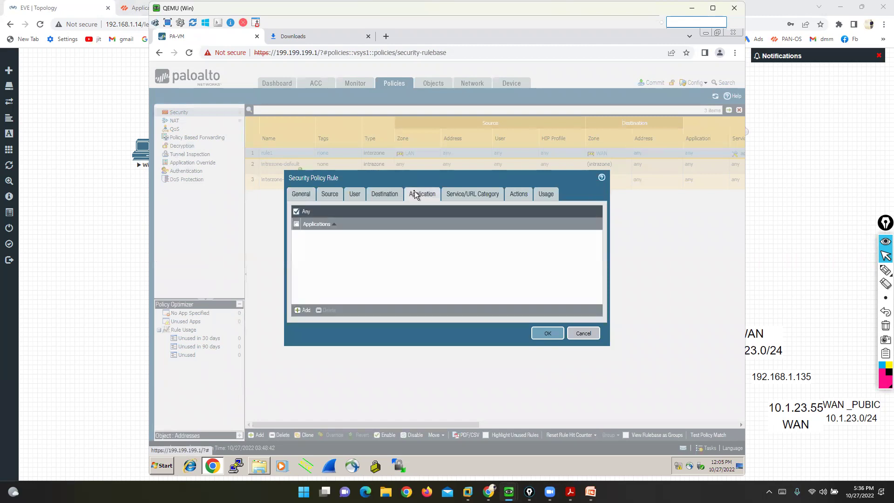
click(298, 311)
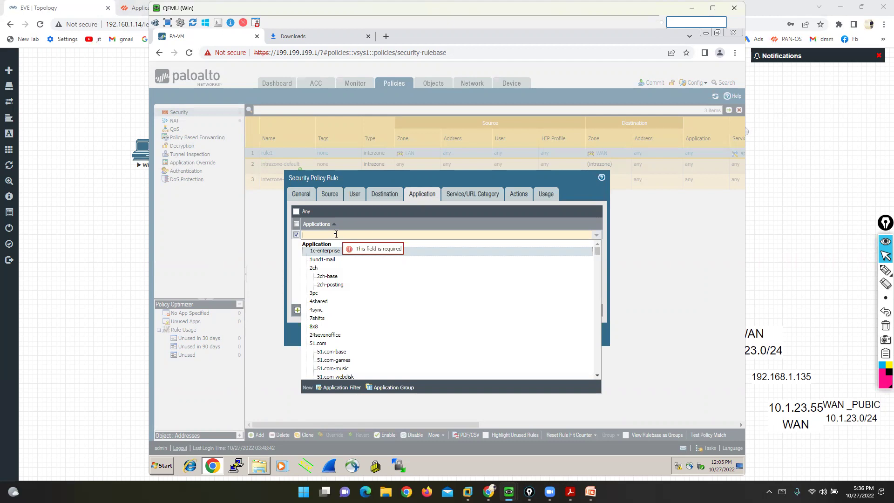
click(329, 194)
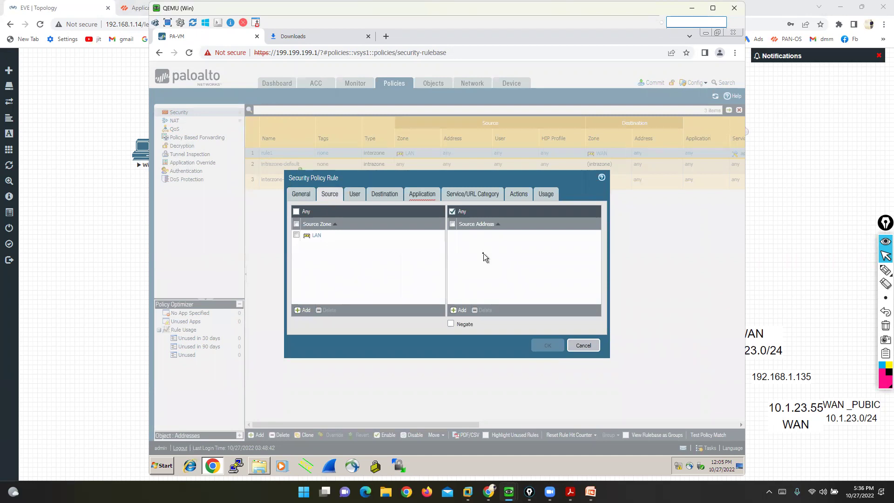
click(379, 194)
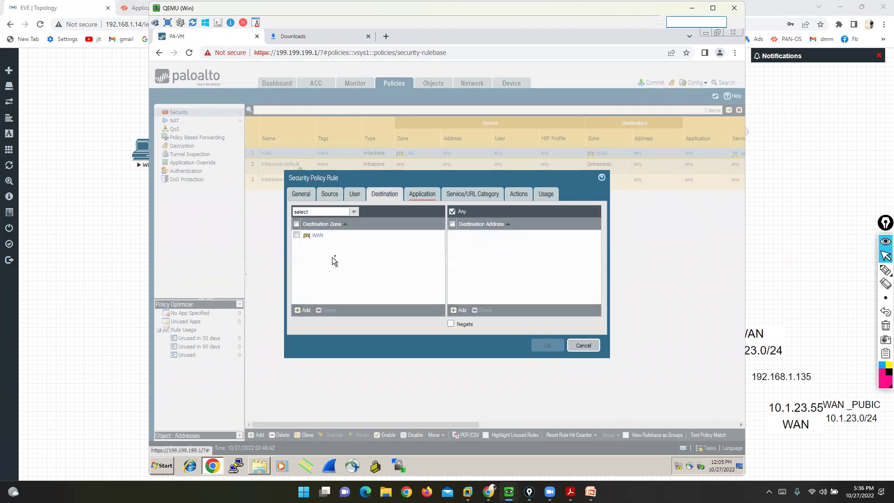
Add the FORMKTUSERS application group to rule1's application list
click(425, 196)
click(303, 310)
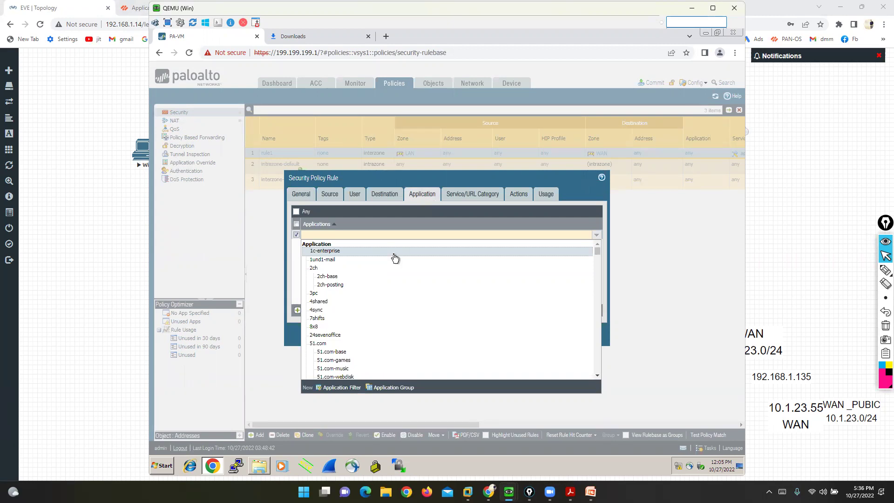
text(FOR)
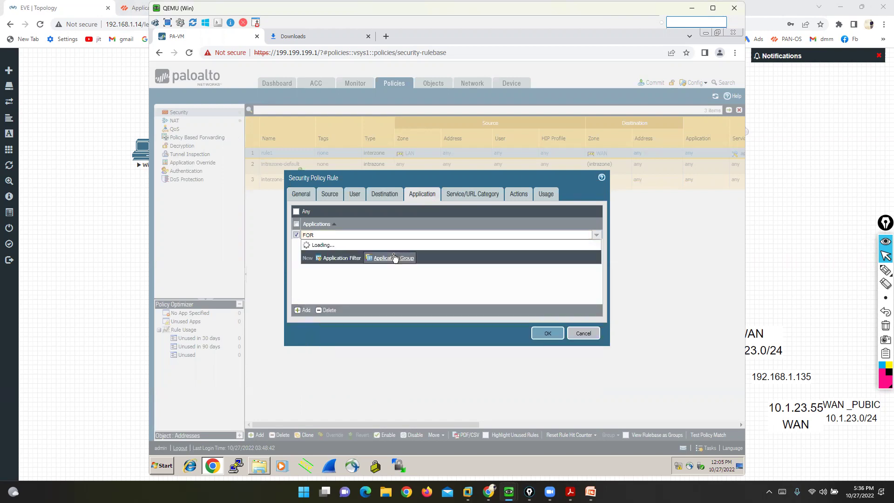
text(MKT)
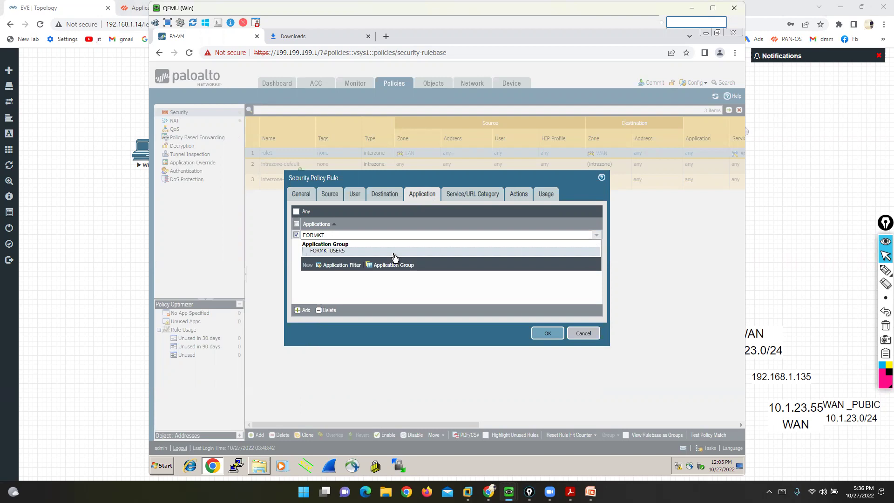
click(327, 251)
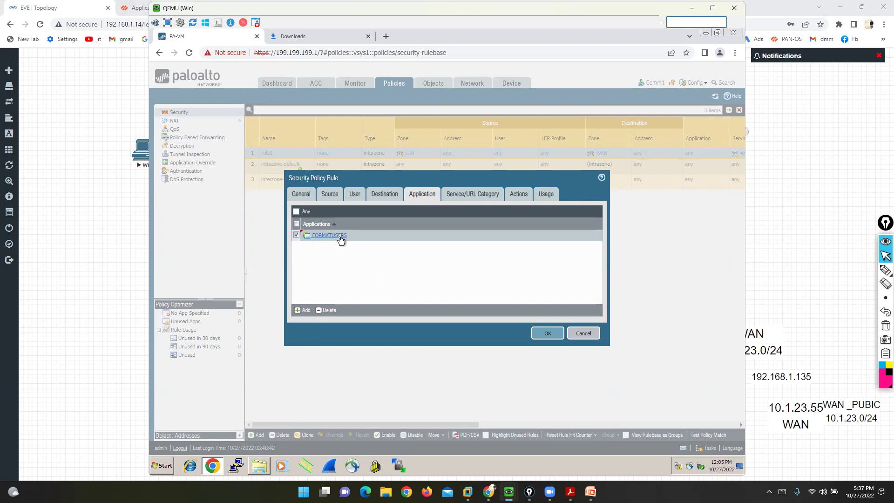
Set rule1's action to Deny and save the rule
click(519, 194)
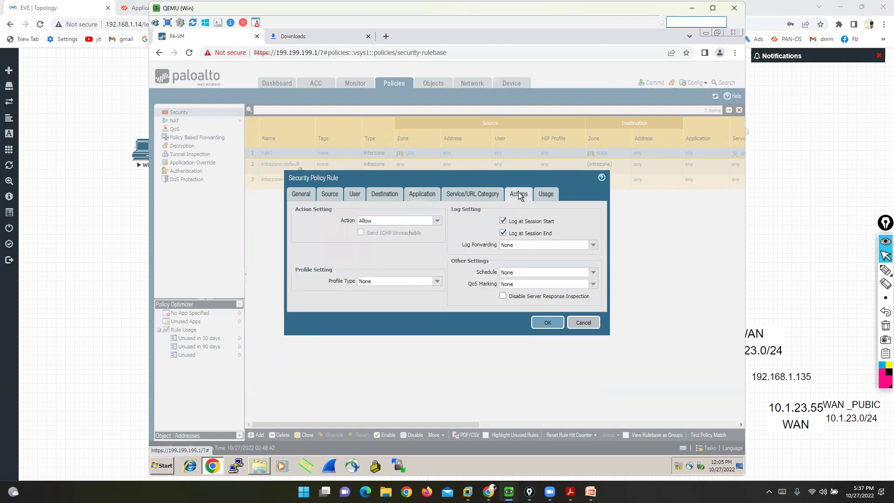
click(436, 221)
click(375, 232)
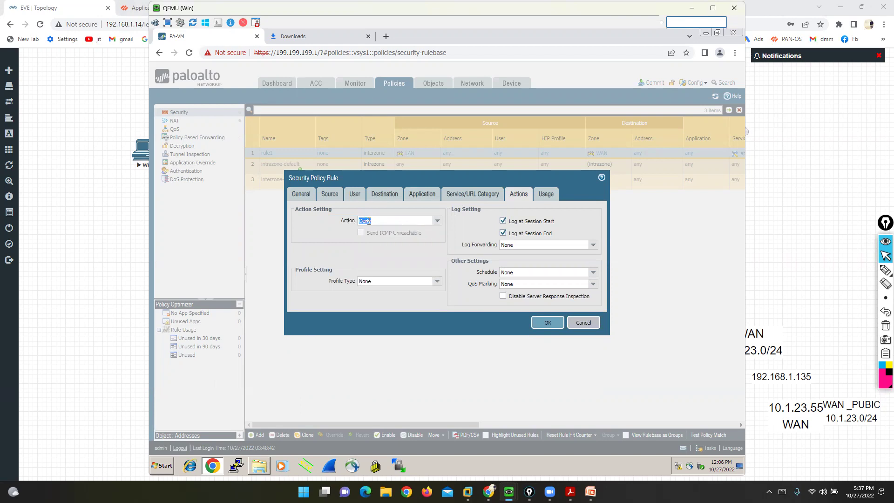
click(550, 324)
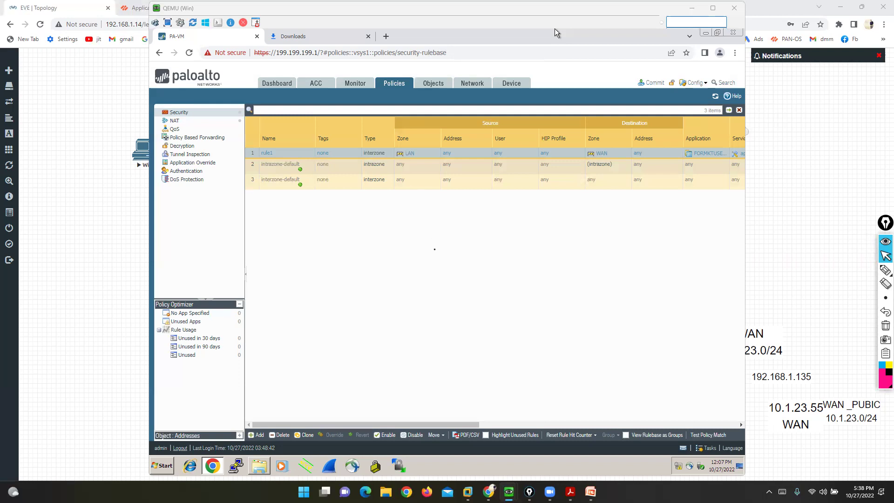
Reopen rule1 to review its general settings and its source zone and address, and close it
click(435, 250)
click(266, 153)
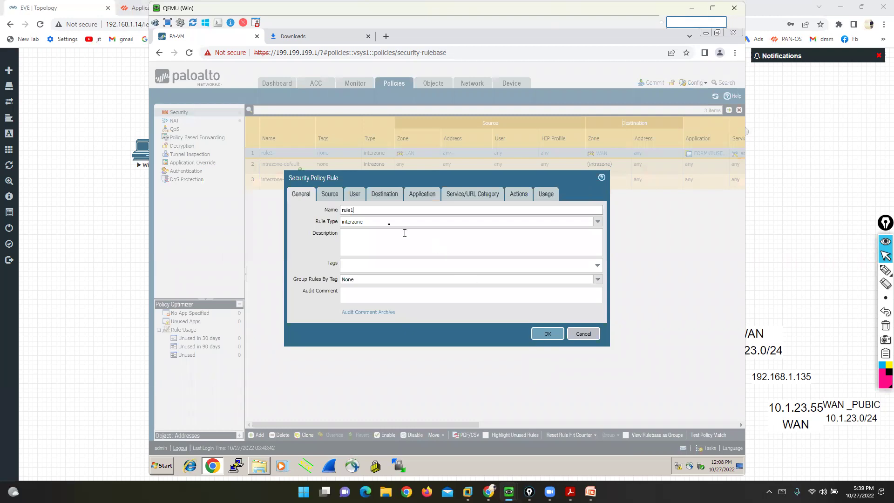
click(329, 194)
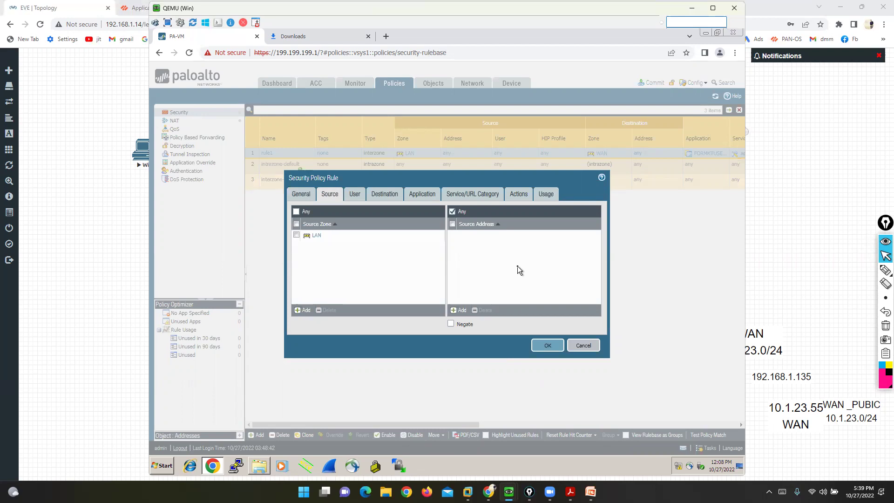
click(540, 347)
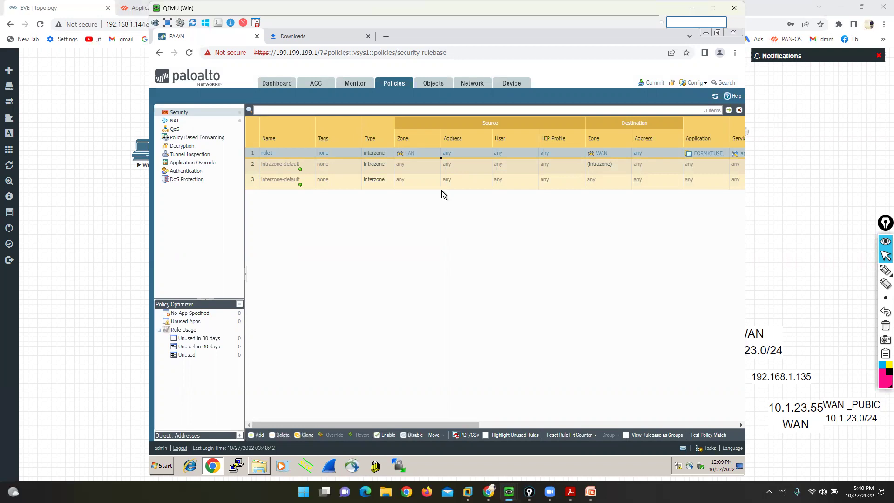
Look through the application objects and start a new application filter
click(433, 84)
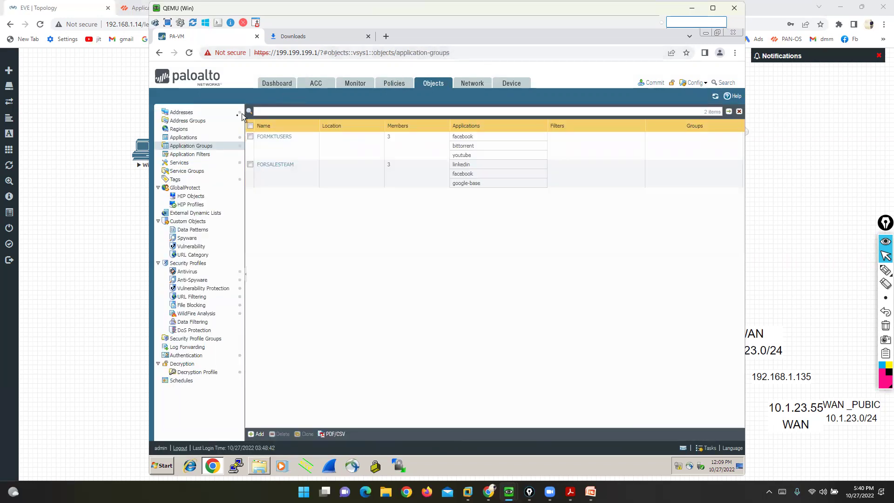
click(189, 138)
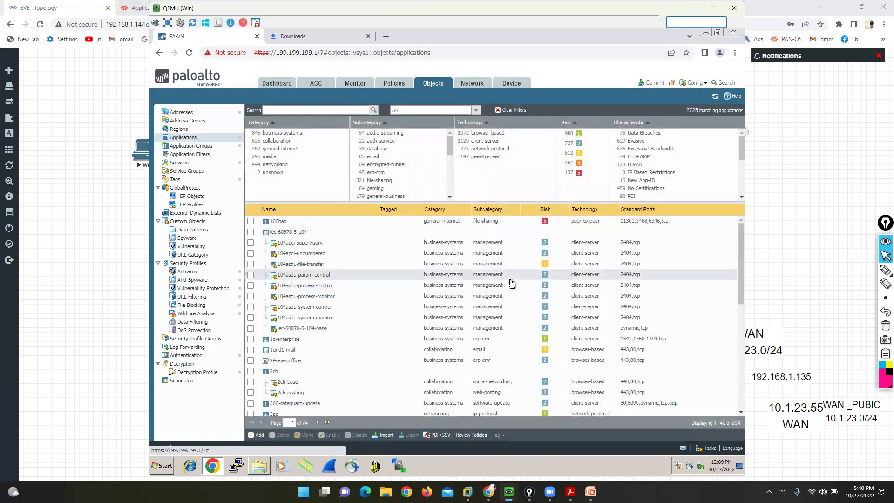
click(185, 155)
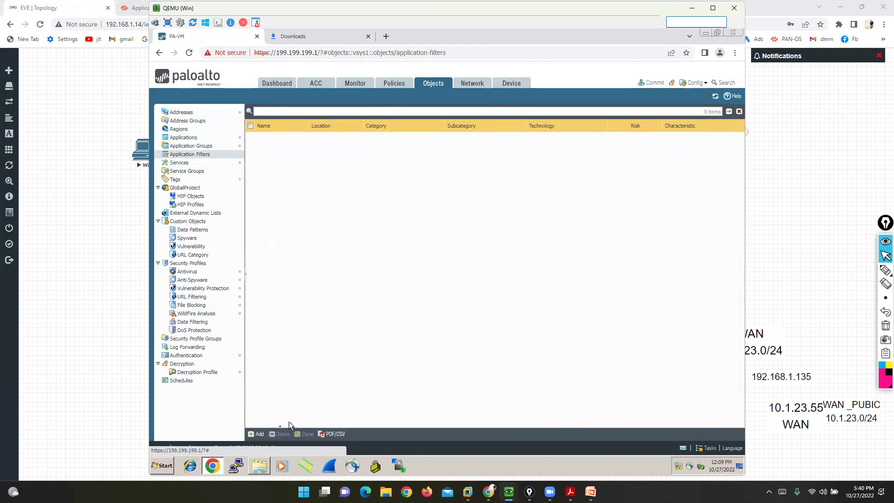
click(257, 434)
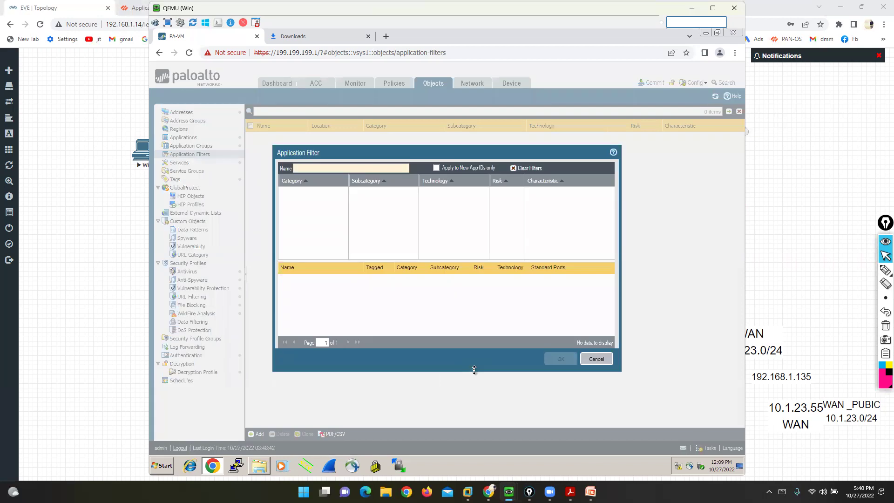
Outline the application filter's criteria columns and application list with the on-screen pen
click(869, 275)
mouse_move(607, 180)
mouse_down()
mouse_move(624, 181)
mouse_move(619, 346)
mouse_move(256, 344)
mouse_move(255, 203)
mouse_move(271, 171)
mouse_up()
drag(640, 176, 624, 179)
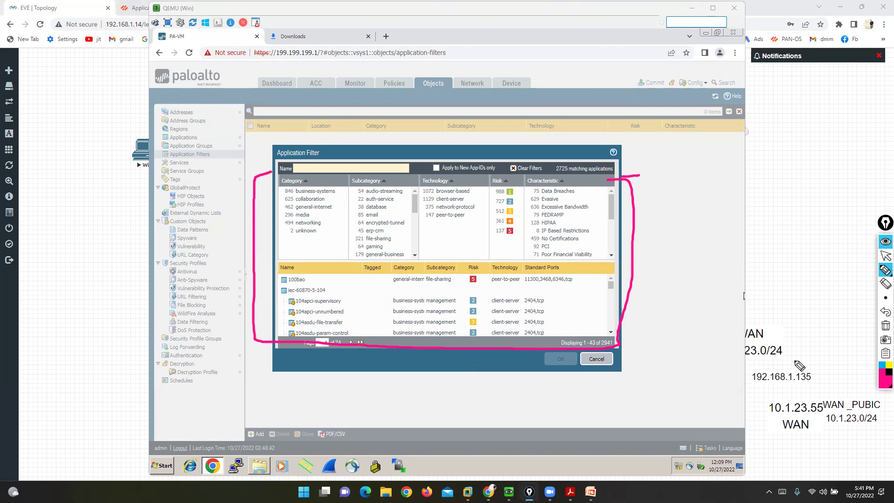
Name the new application filter FORNEWTEAMS
click(886, 255)
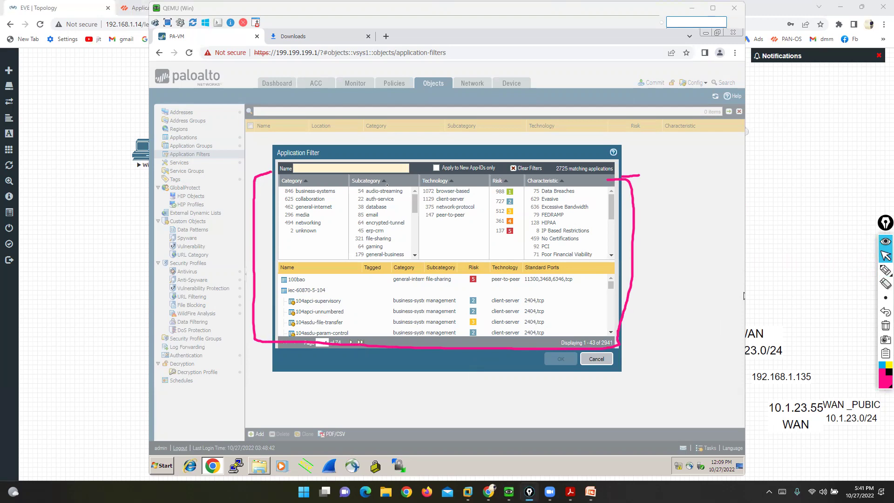
click(329, 167)
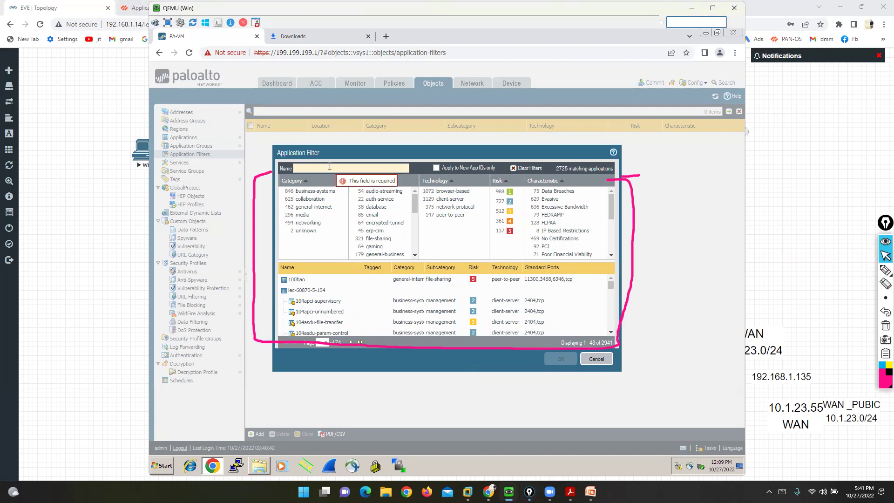
text(FORNEWTEAMS)
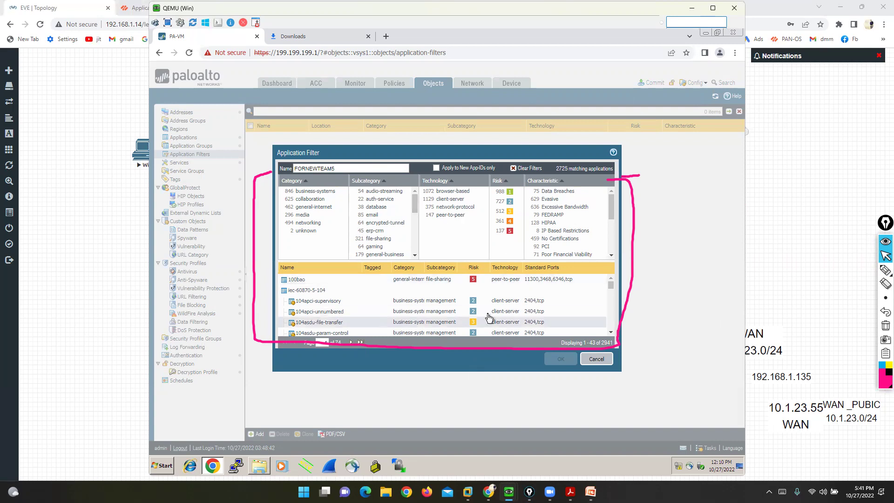
Tick the category, subcategory, technology, risk and characteristic columns with the on-screen pen, and erase all annotations
click(885, 270)
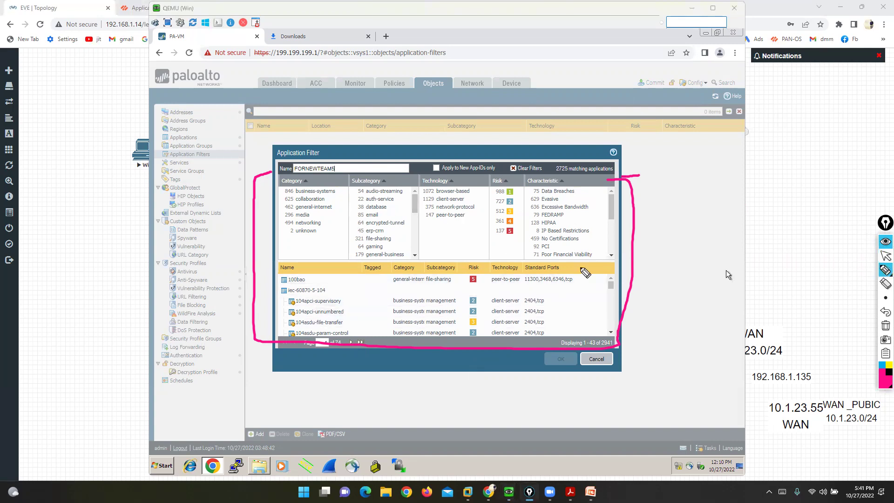
drag(283, 188, 294, 188)
mouse_move(377, 186)
mouse_down()
mouse_move(389, 188)
mouse_move(394, 172)
mouse_move(440, 201)
mouse_move(459, 182)
mouse_move(499, 213)
mouse_move(512, 192)
mouse_move(567, 210)
mouse_move(601, 179)
mouse_up()
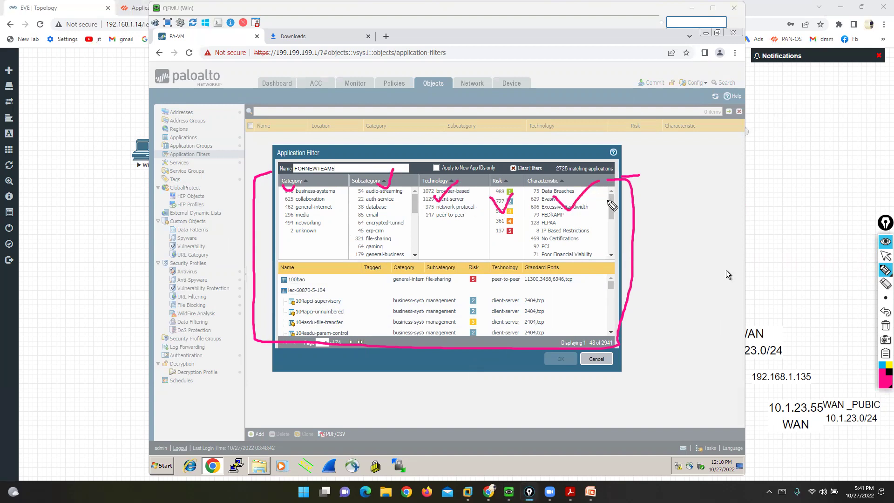
click(885, 326)
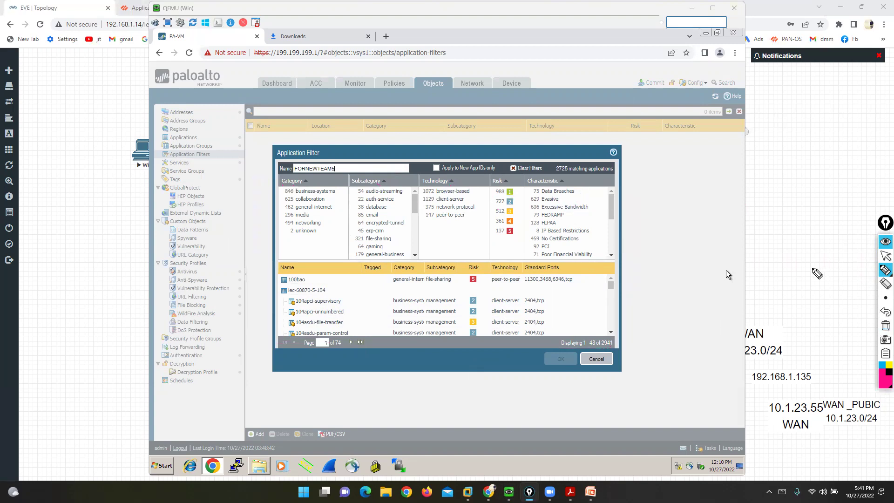
click(885, 256)
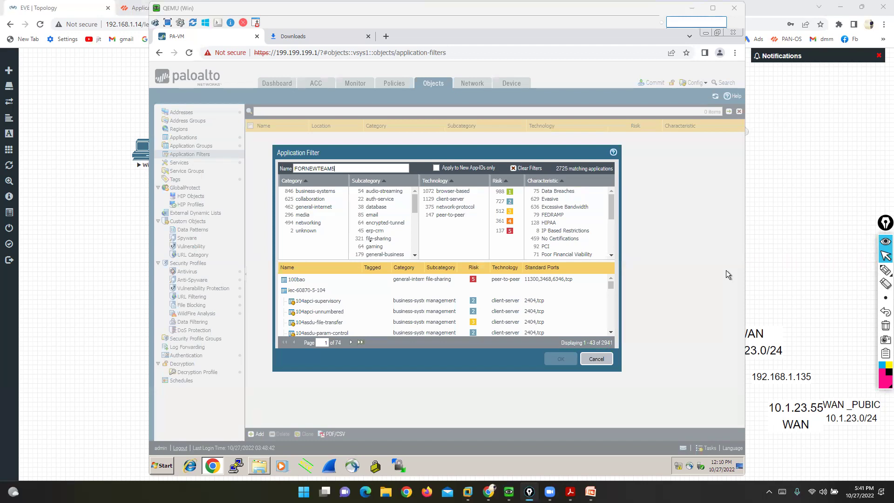
Restrict the filter to the file-sharing subcategory, browser-based technology and risk levels 5 and 4
click(371, 243)
click(372, 239)
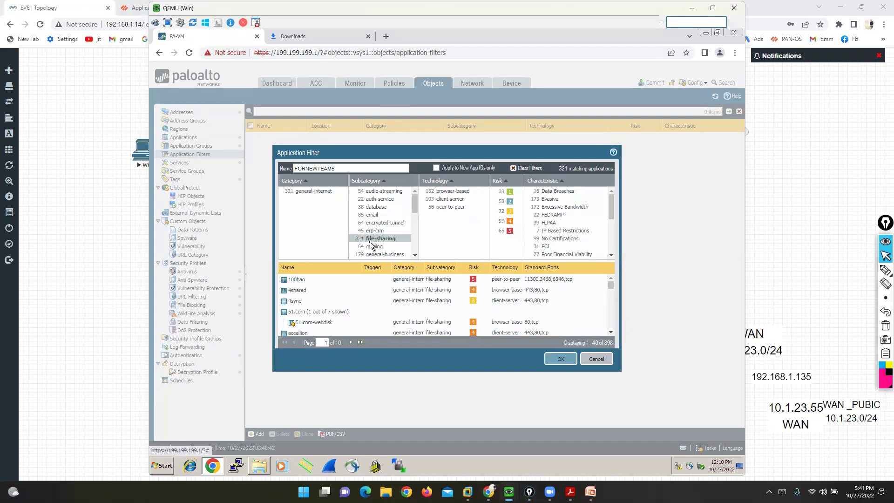
scroll(354, 305, down, 5)
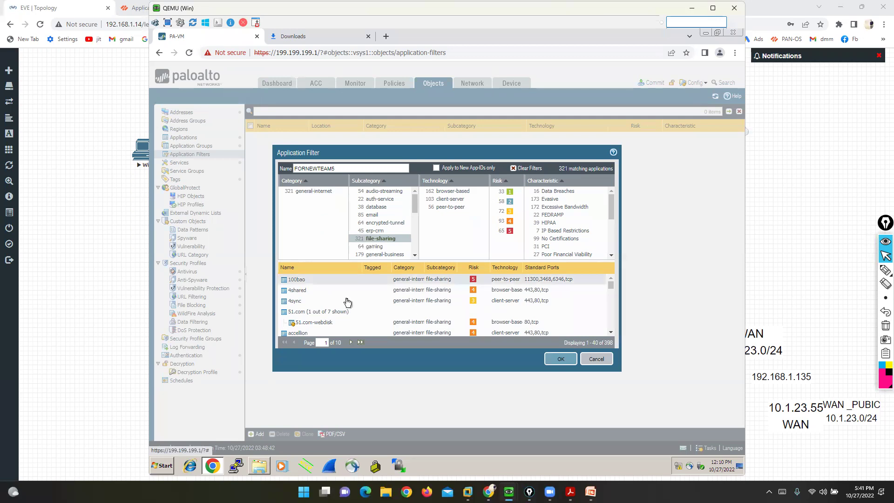
scroll(363, 307, down, 3)
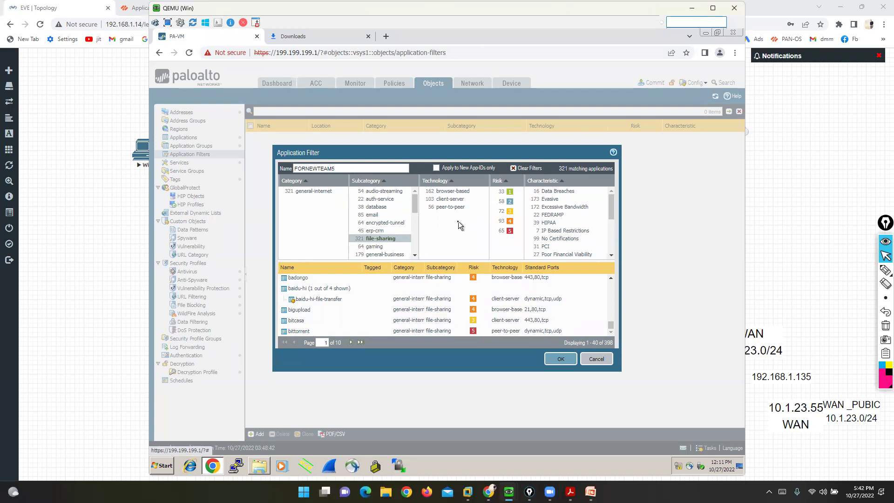
click(444, 193)
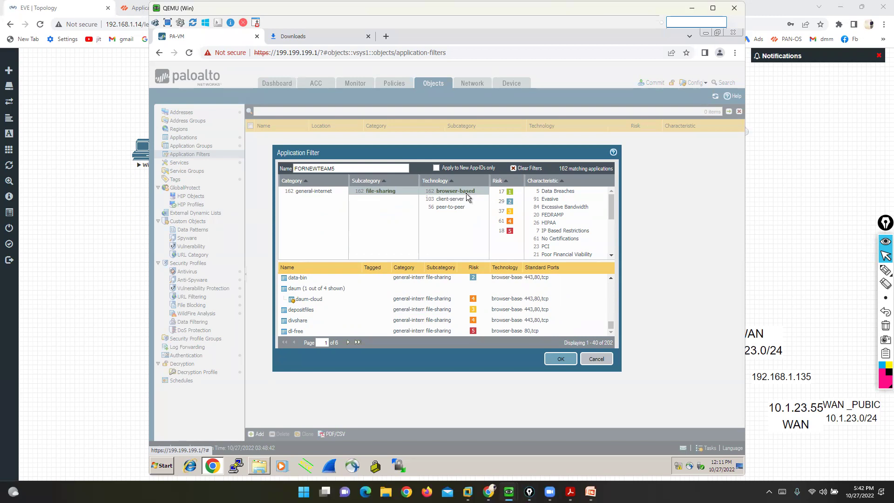
click(511, 231)
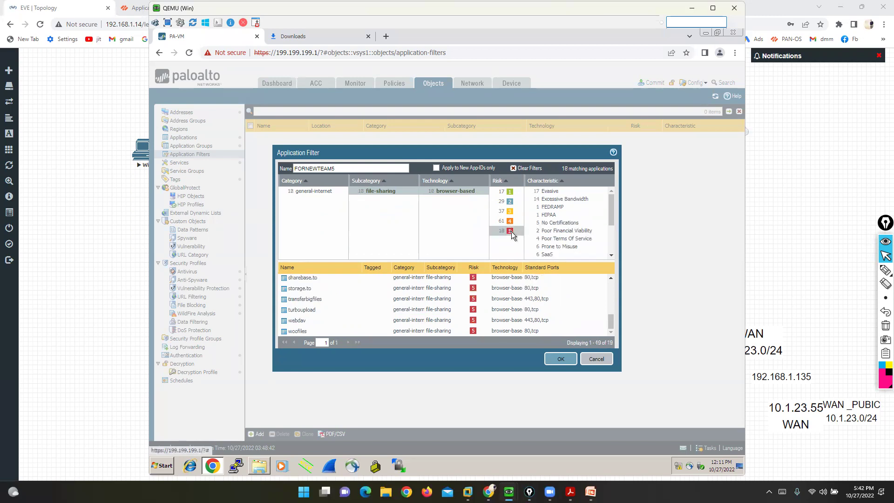
click(510, 221)
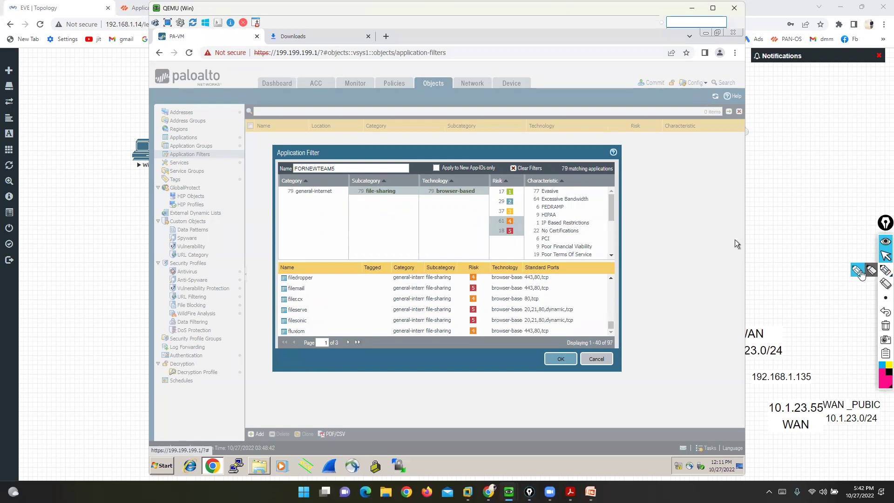
Mark the chosen category, subcategory, technology and risk criteria with the on-screen pen, and erase the marks
click(885, 270)
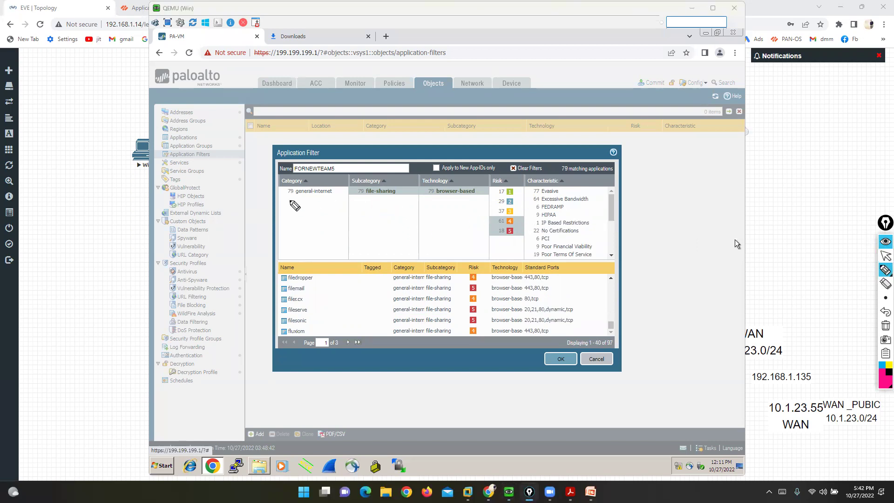
mouse_move(279, 197)
mouse_down()
mouse_move(369, 197)
mouse_move(351, 181)
mouse_up()
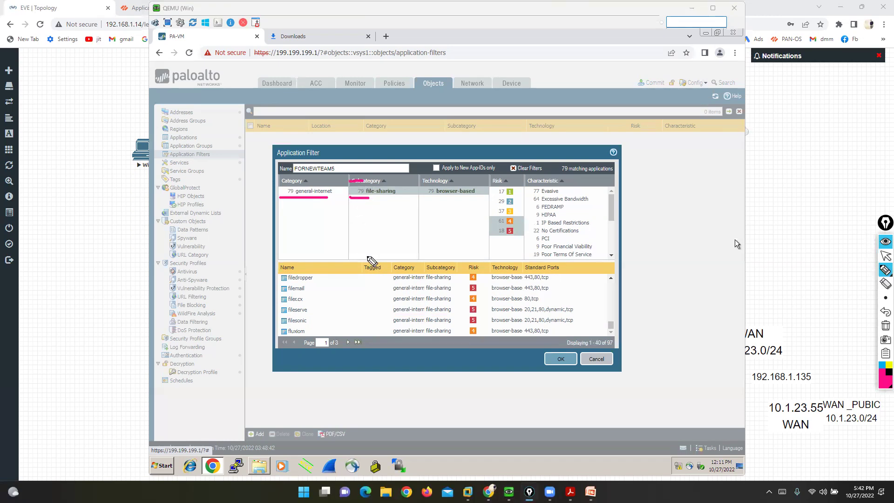
mouse_move(371, 210)
mouse_down()
mouse_move(456, 223)
mouse_move(460, 199)
mouse_up()
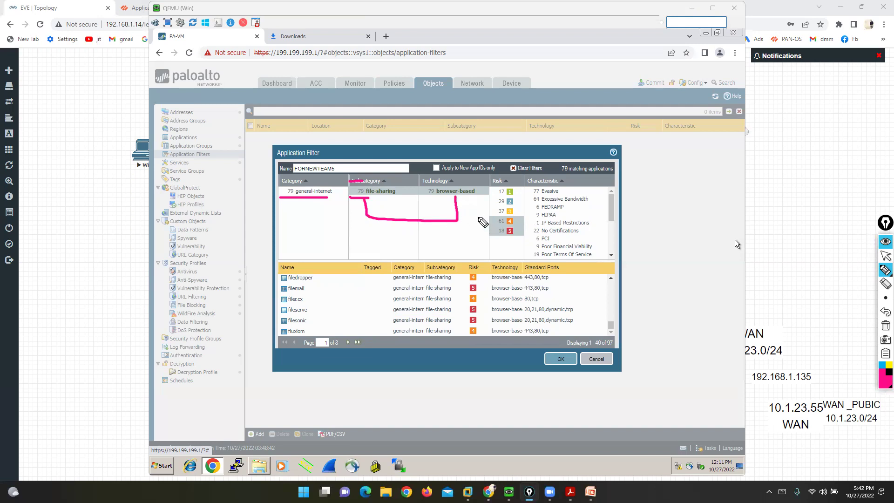
mouse_move(513, 216)
mouse_down()
mouse_move(521, 240)
mouse_move(514, 242)
mouse_move(486, 219)
mouse_move(486, 236)
mouse_move(501, 240)
mouse_up()
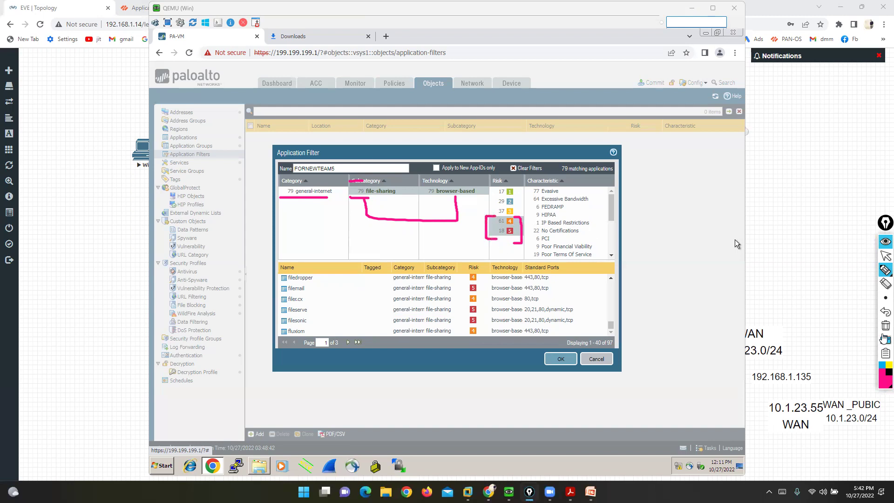
click(885, 326)
click(884, 255)
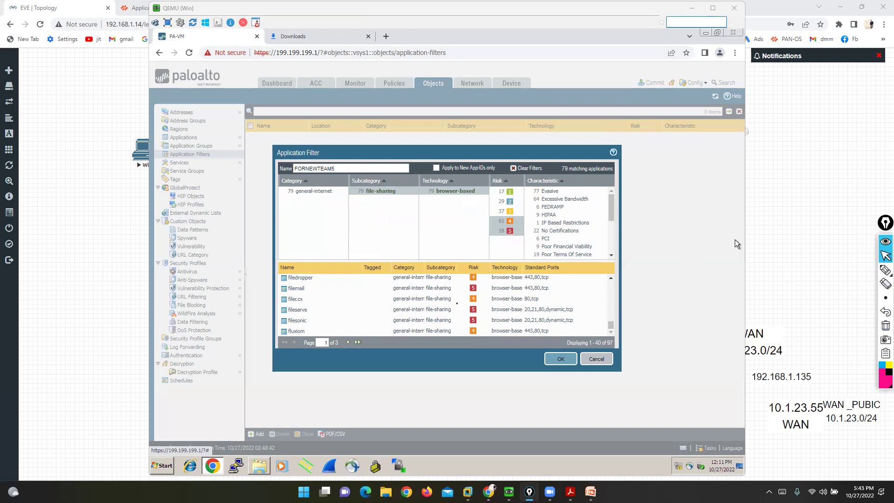
Examine the list of applications that match the filter criteria
scroll(512, 305, up, 10)
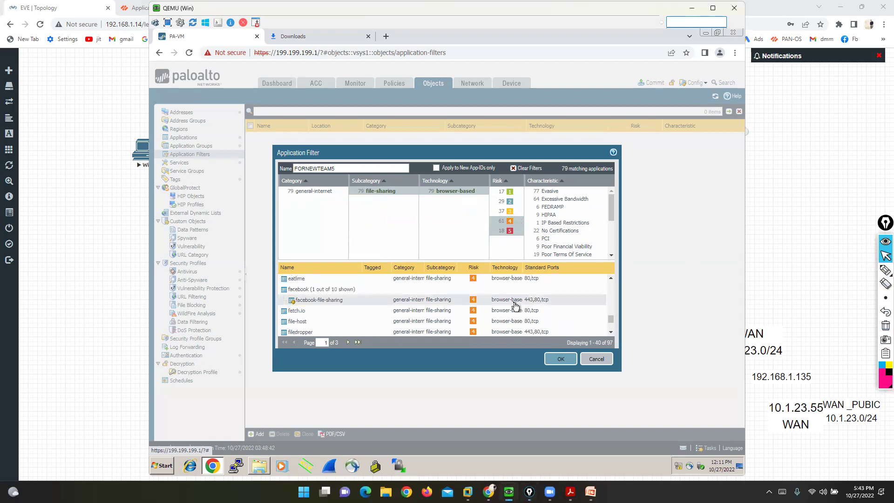
scroll(507, 307, up, 3)
scroll(508, 308, down, 10)
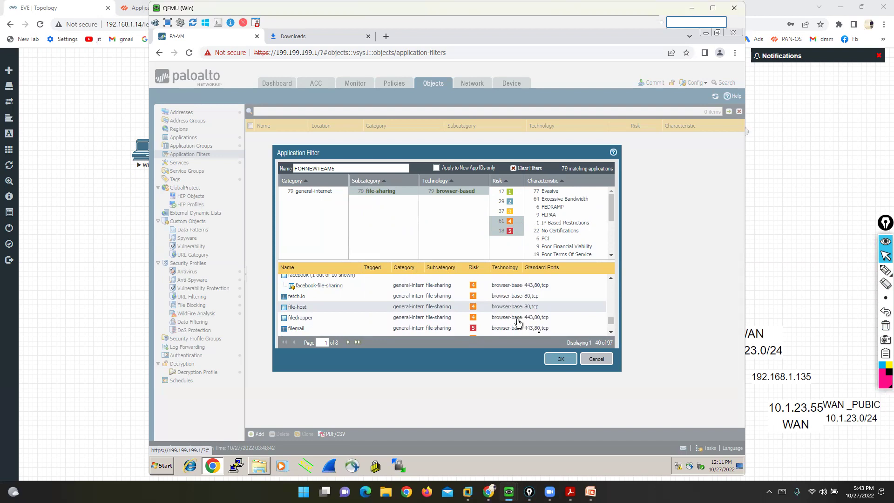
Save the current file-sharing filter and add a new application filter named FORHRTEAM1
click(561, 359)
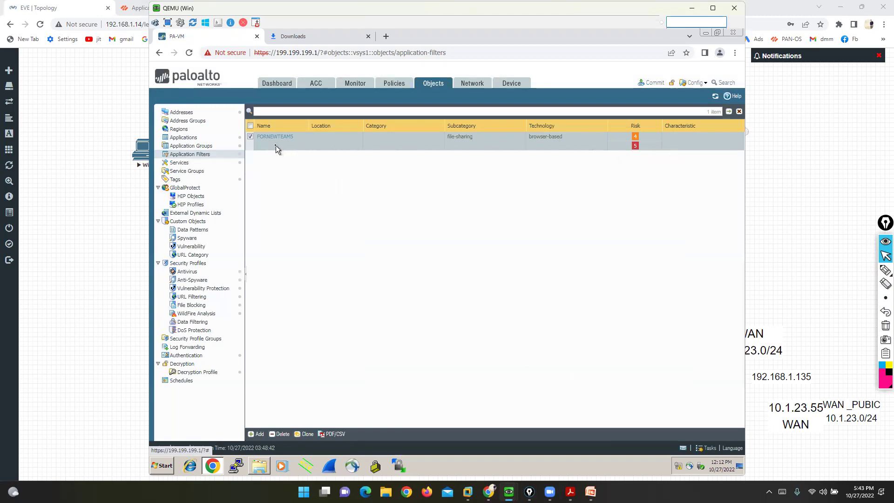
click(250, 137)
click(259, 435)
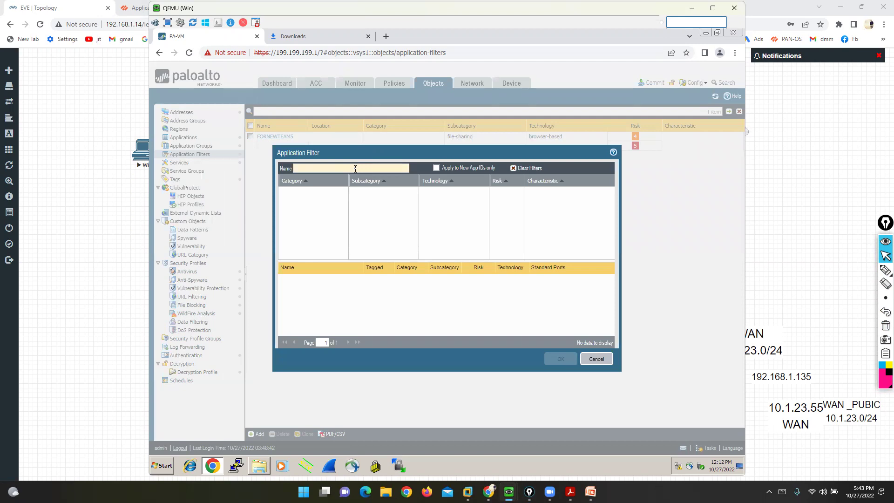
click(355, 169)
text(FOR)
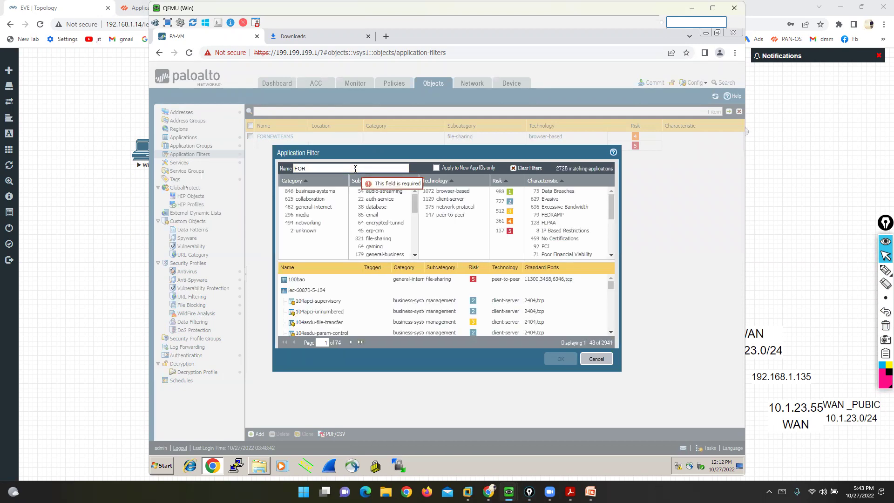
text(RTEAM1)
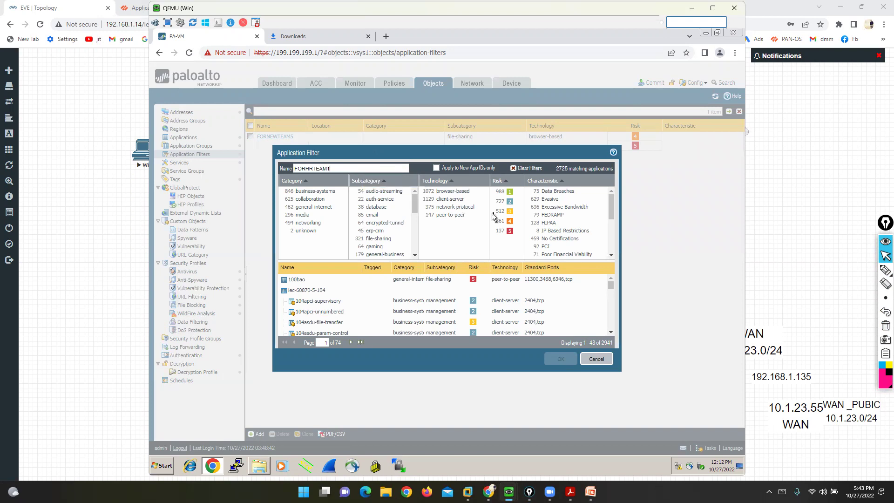
Restrict the filter to risk levels 5 and 4, the Excessive Bandwidth characteristic, and the file-sharing and social-networking subcategories
click(511, 231)
ctrl+click(510, 221)
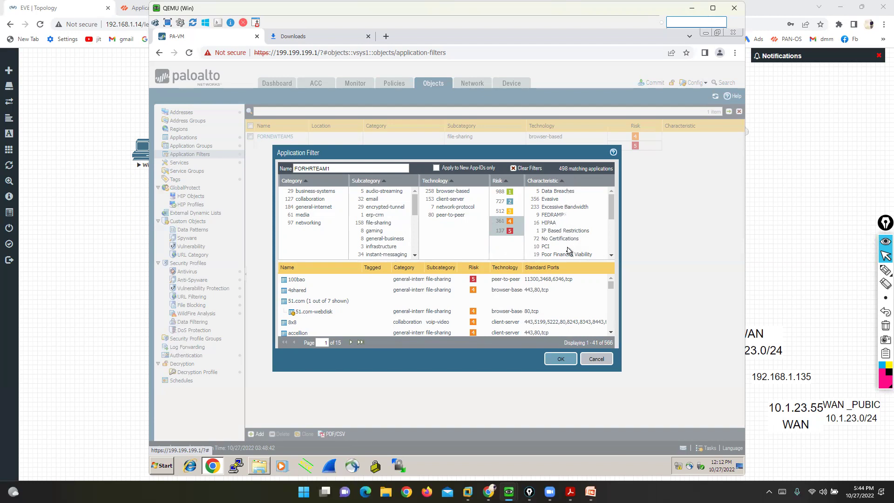
click(561, 207)
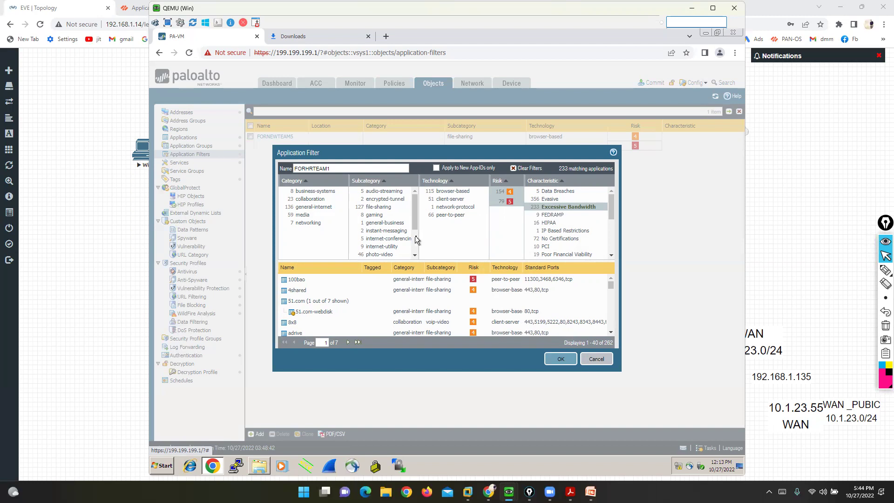
scroll(412, 241, down, 3)
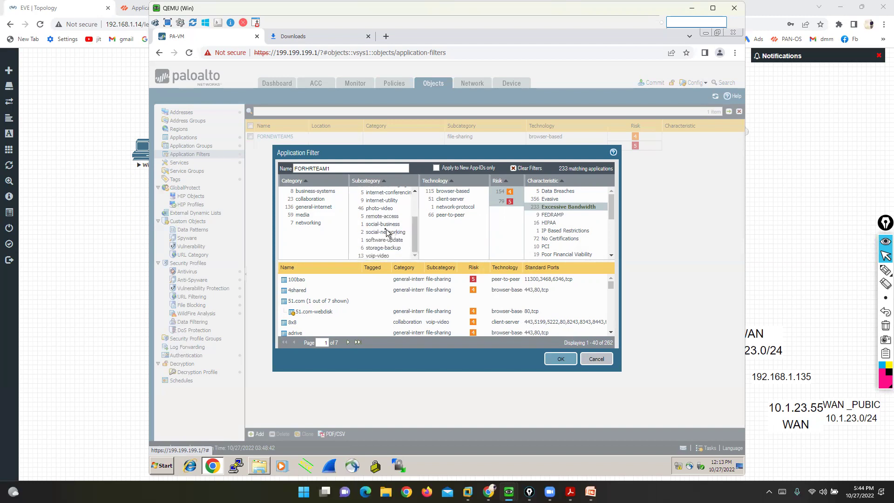
scroll(382, 231, up, 3)
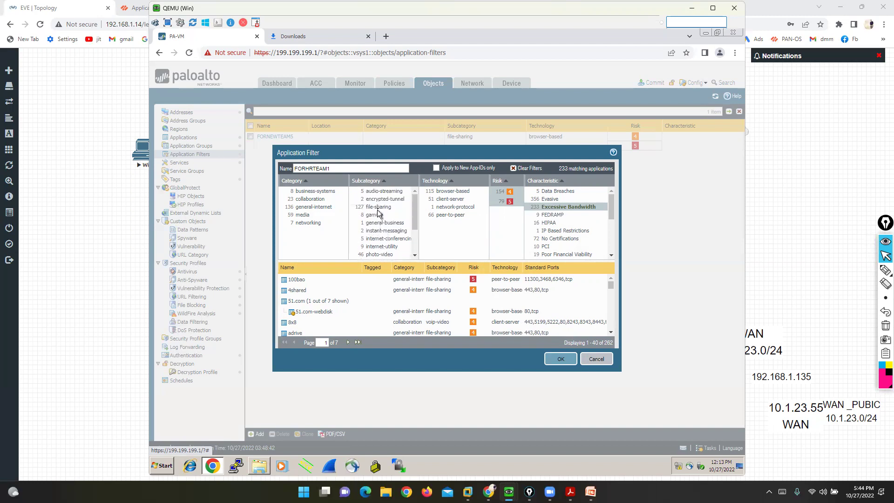
click(378, 208)
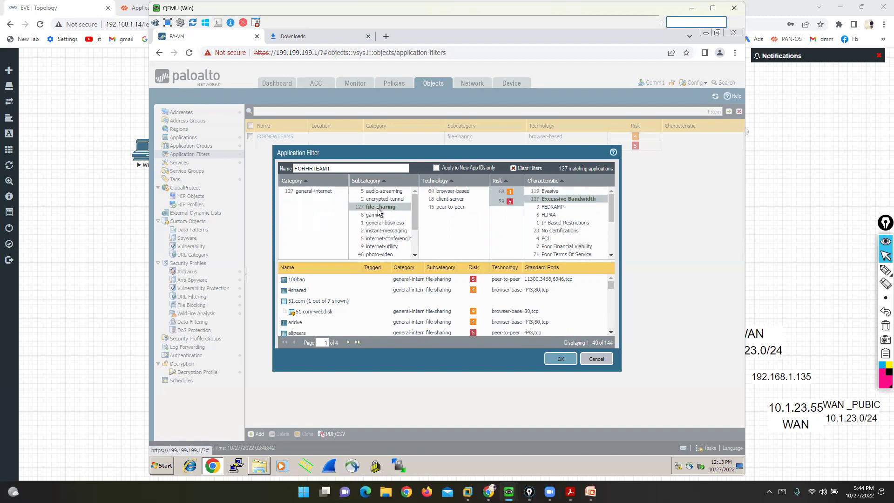
scroll(395, 236, down, 3)
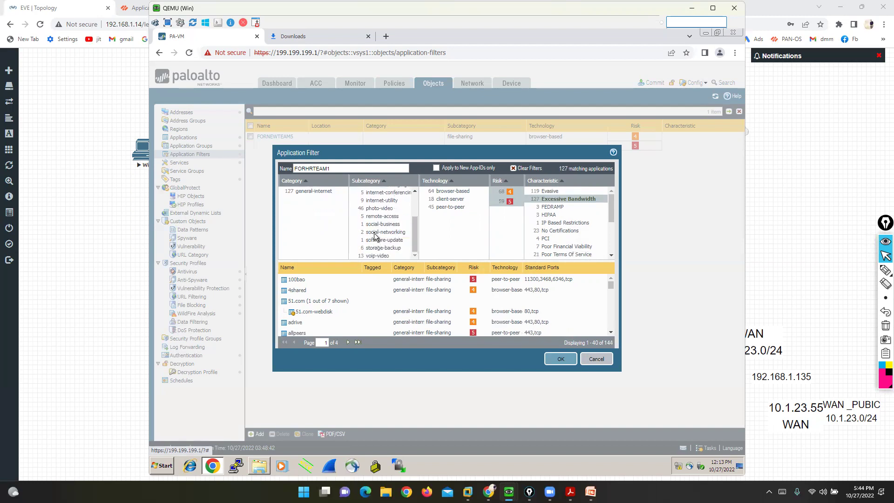
click(374, 233)
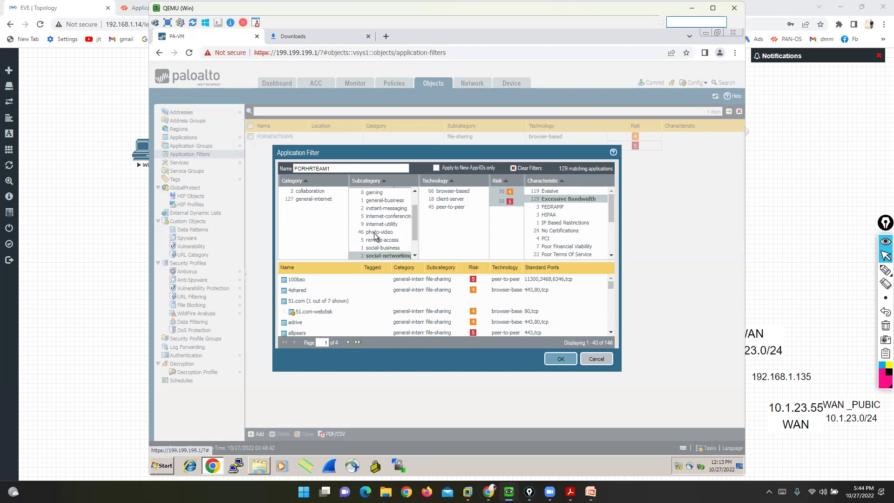
Mark the filter's technology, risk and characteristic criteria with the on-screen pen, and erase the marks
mouse_move(885, 270)
click(857, 271)
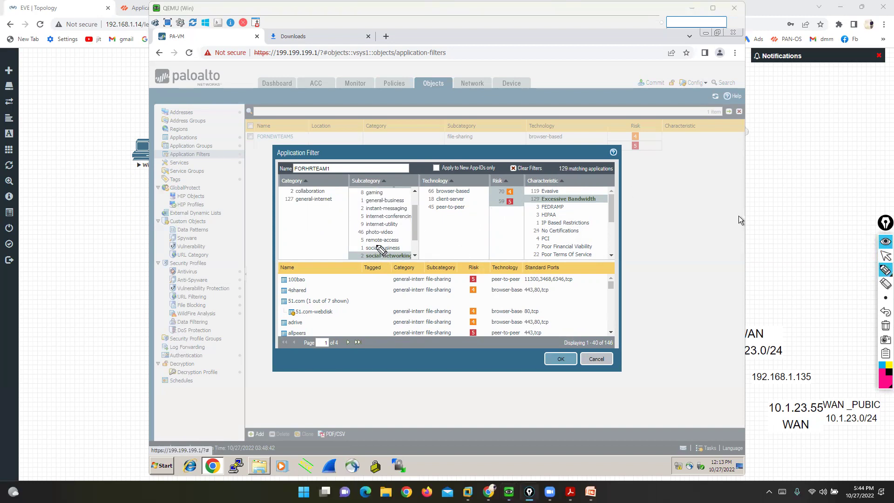
mouse_move(509, 183)
mouse_down()
mouse_move(518, 200)
mouse_move(507, 215)
mouse_up()
mouse_move(494, 185)
mouse_down()
mouse_move(480, 191)
mouse_move(496, 222)
mouse_move(477, 196)
mouse_move(447, 228)
mouse_move(450, 178)
mouse_up()
drag(648, 181, 607, 196)
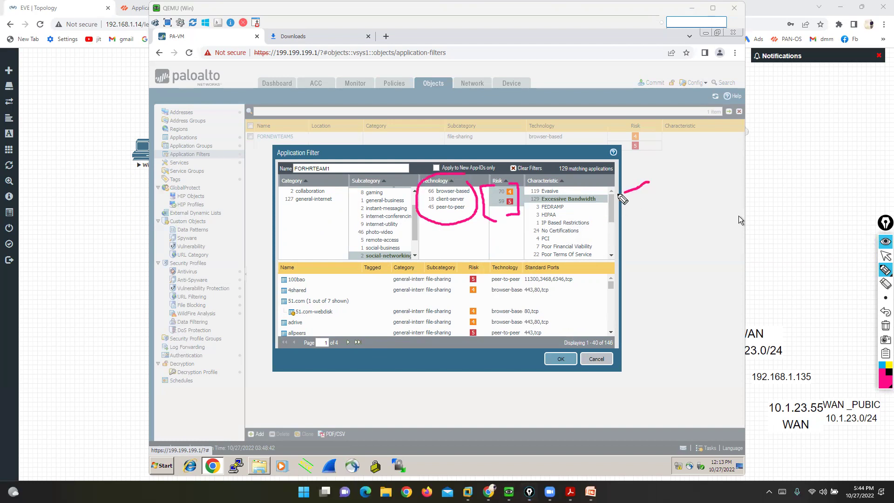
click(886, 325)
Outline the matching-applications count with the on-screen pen, erase the outline, and save the FORHRTEAM1 filter
mouse_move(582, 160)
mouse_down()
mouse_move(546, 177)
mouse_move(629, 178)
mouse_move(600, 161)
mouse_up()
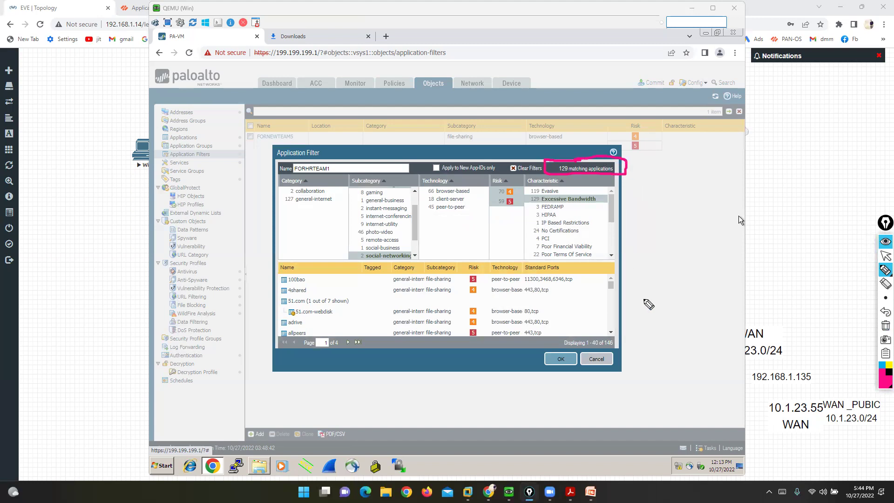
click(886, 325)
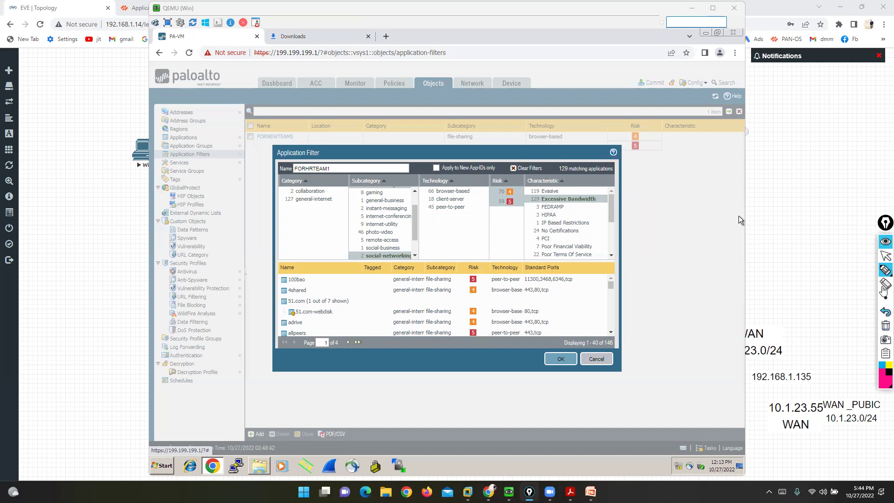
click(886, 256)
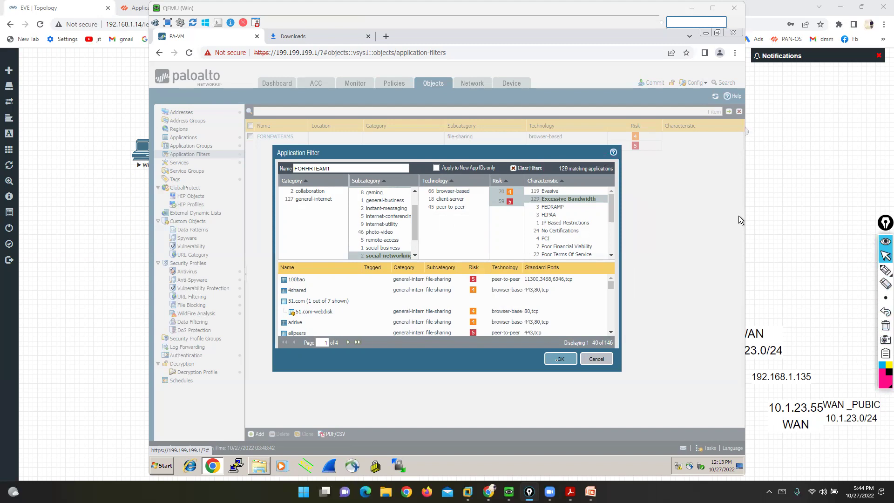
click(558, 360)
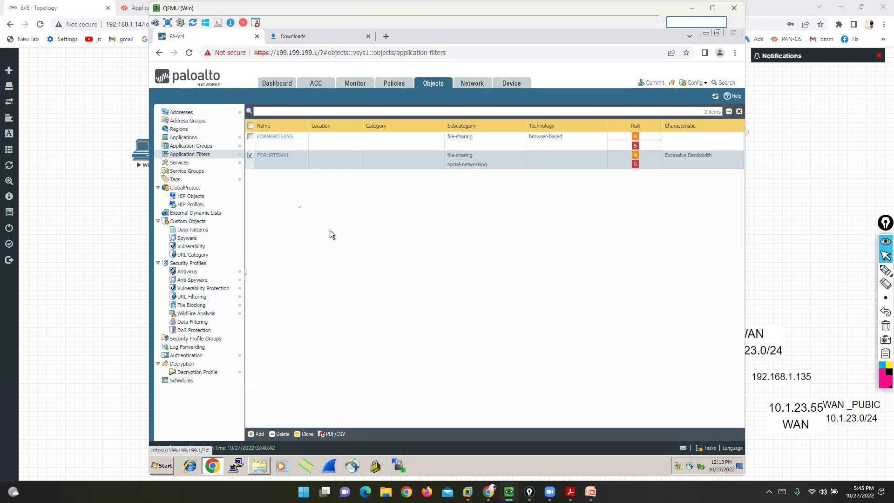
click(200, 145)
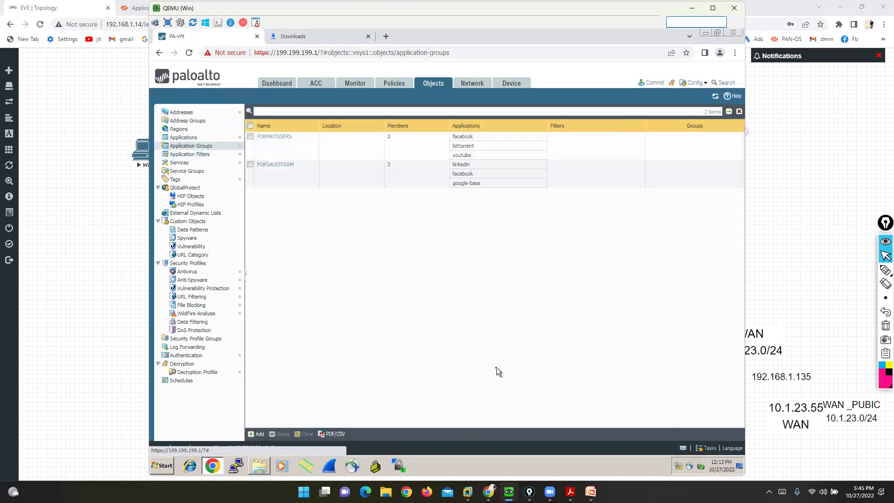
click(257, 433)
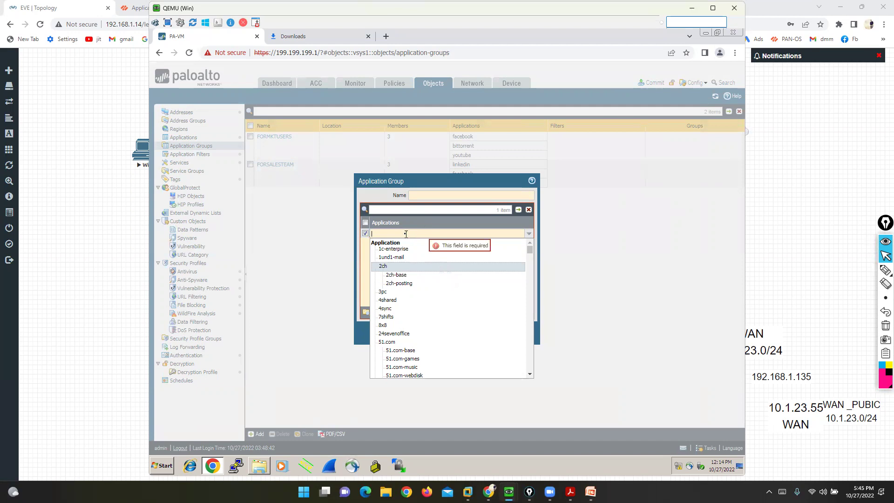
click(364, 258)
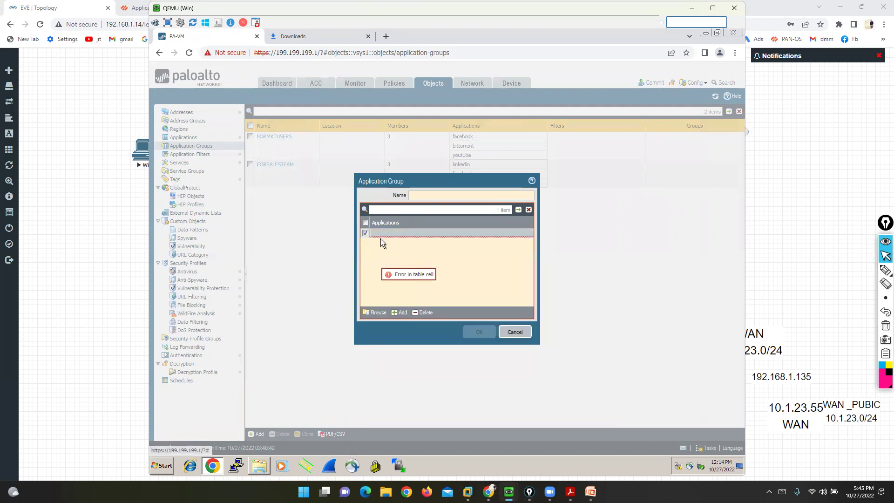
click(512, 332)
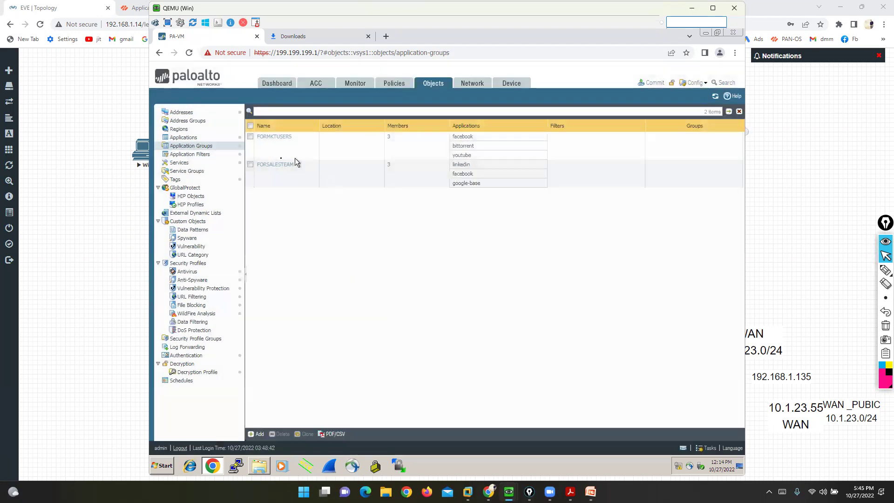
click(191, 154)
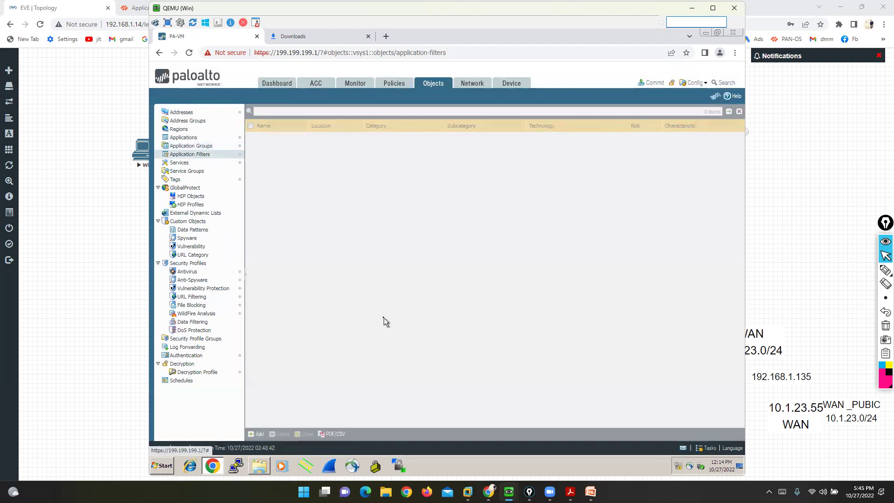
Add a new application filter named FORSALESUSERS
click(256, 434)
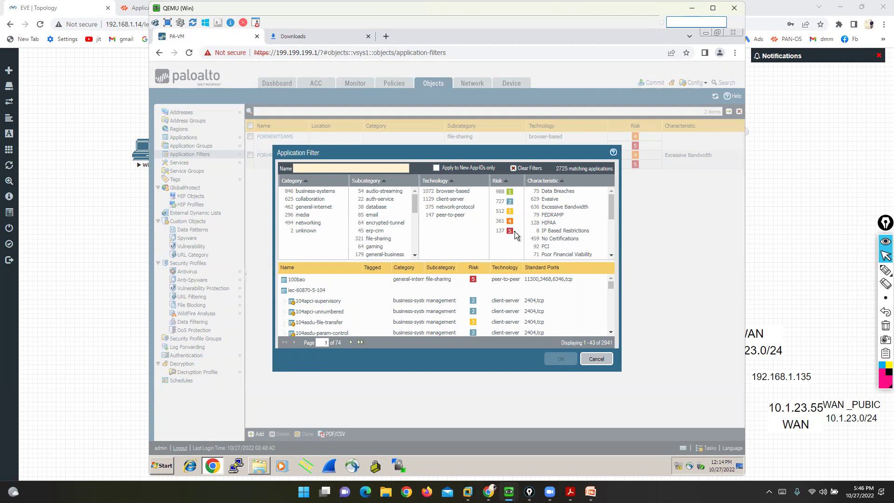
click(333, 169)
text(FOR)
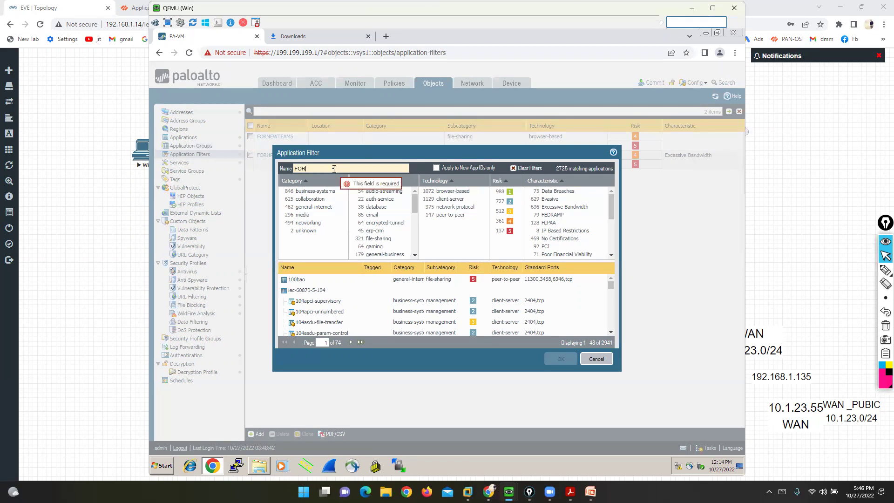
text(SALES)
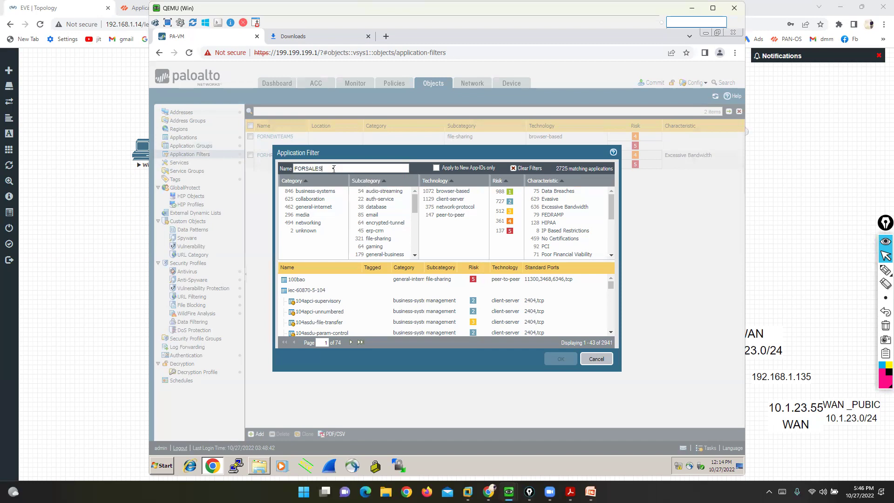
text(USERS)
Restrict the filter to the gaming subcategory, client-server technology and risk levels 4 and 3, review the matching applications, and save it
click(373, 250)
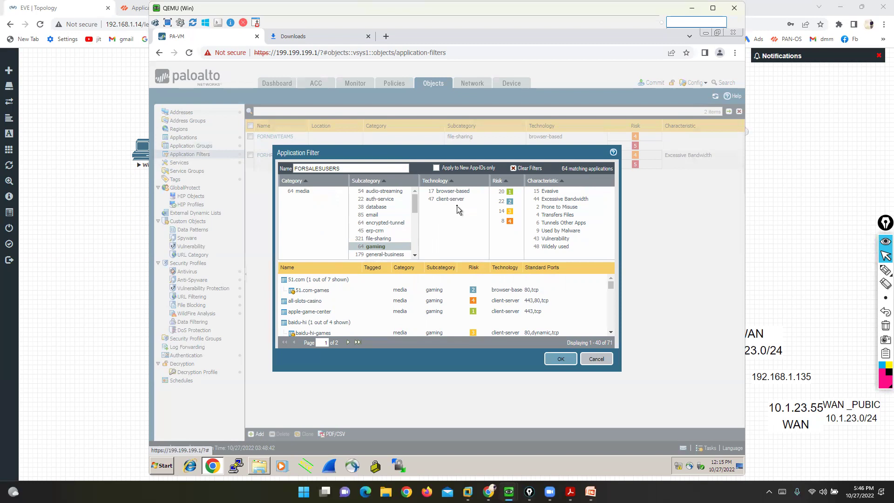
click(445, 200)
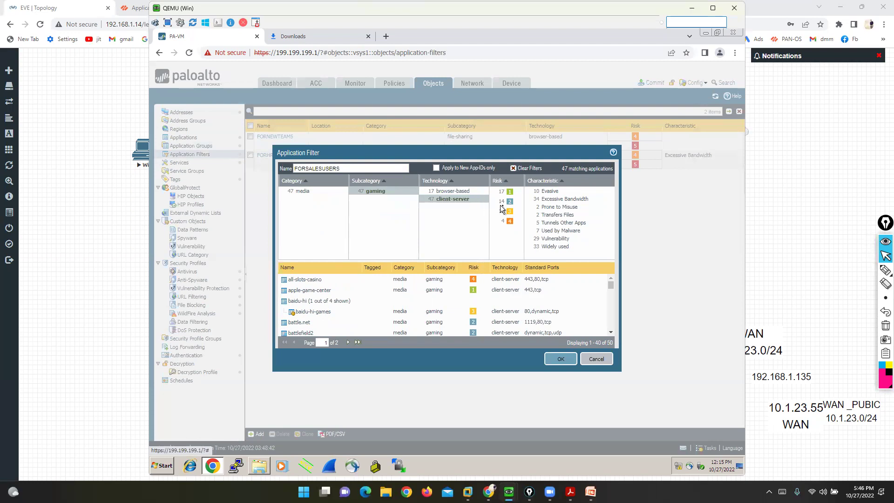
click(510, 221)
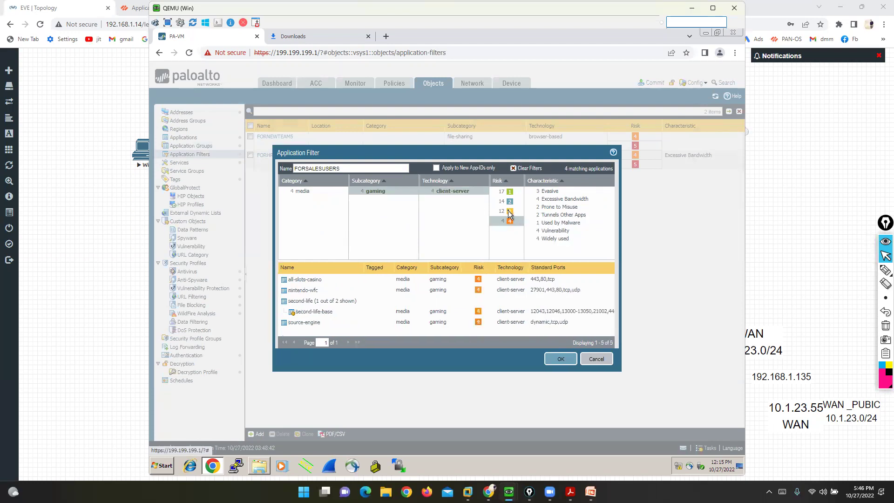
click(508, 212)
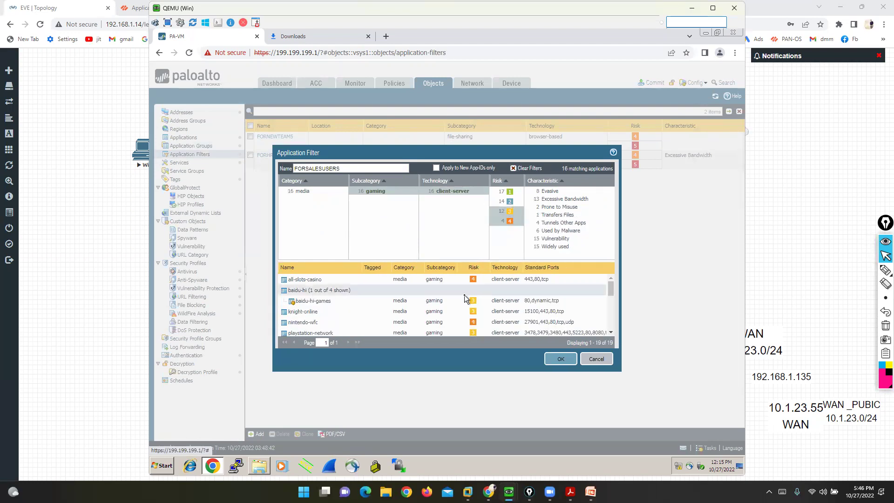
scroll(465, 295, down, 5)
scroll(311, 321, up, 2)
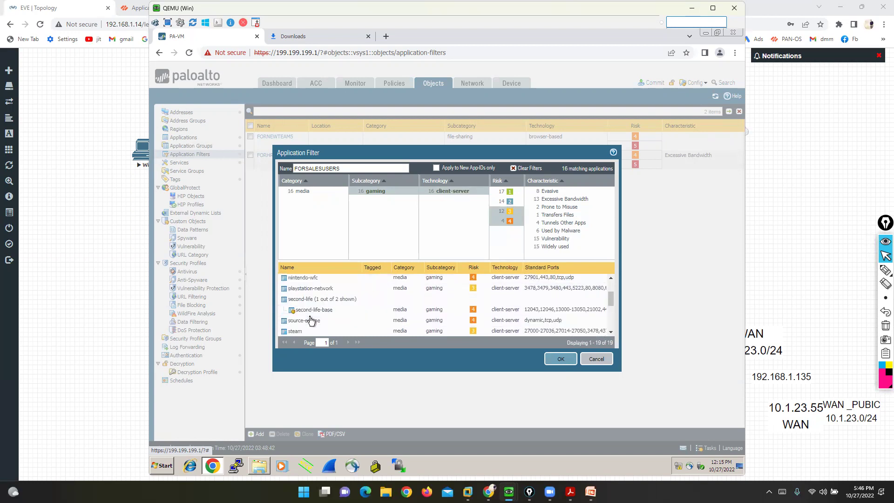
scroll(312, 312, down, 2)
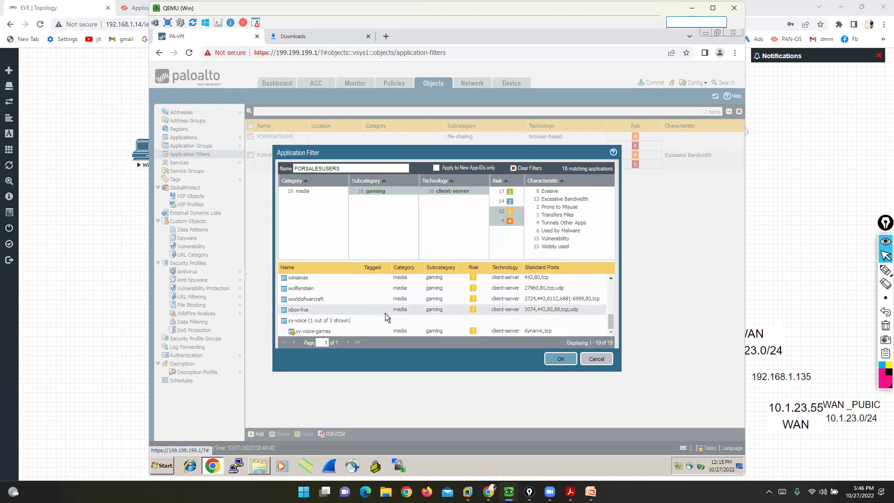
click(561, 359)
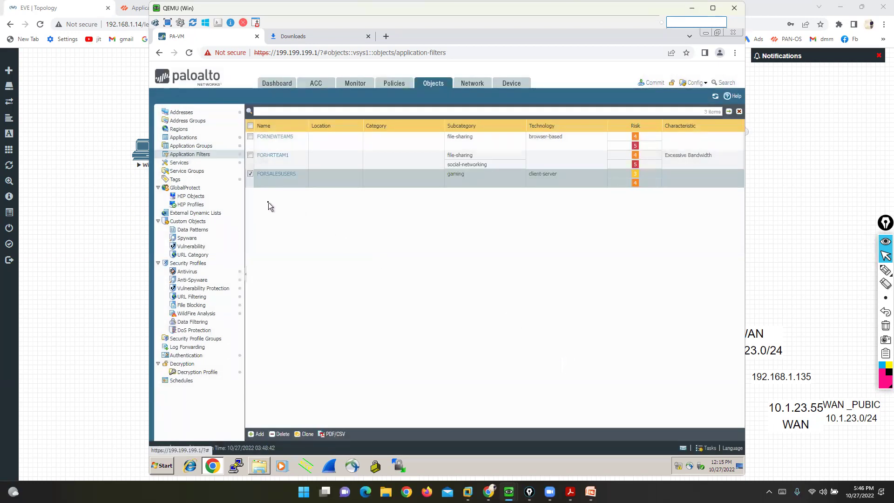
In security policy rule1, replace the FORMKTUSERS application group with the FORNEWTEAMS application filter
click(396, 83)
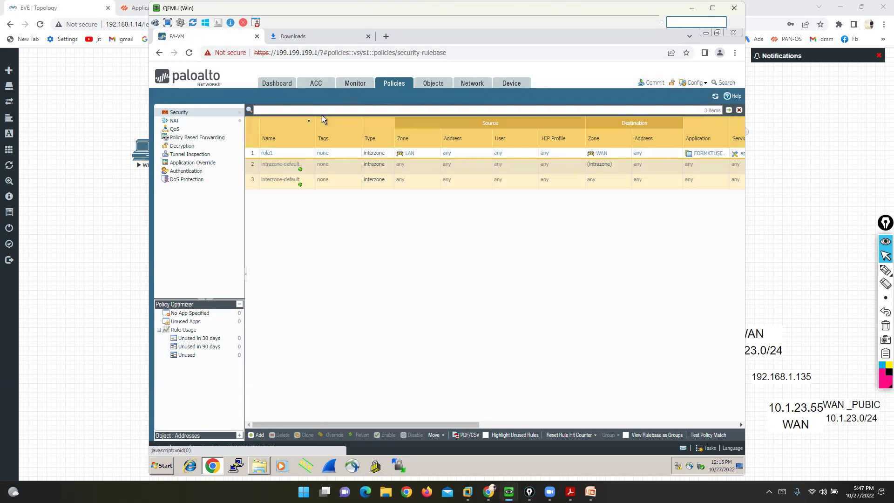
click(268, 154)
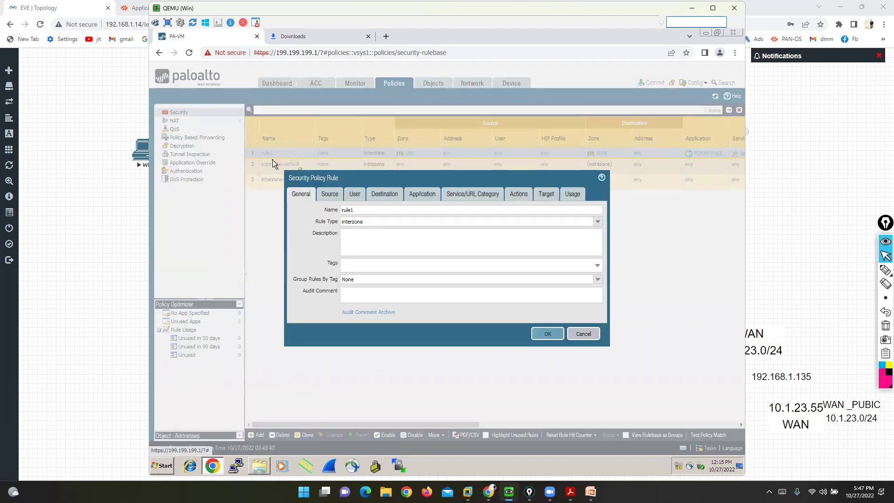
click(330, 194)
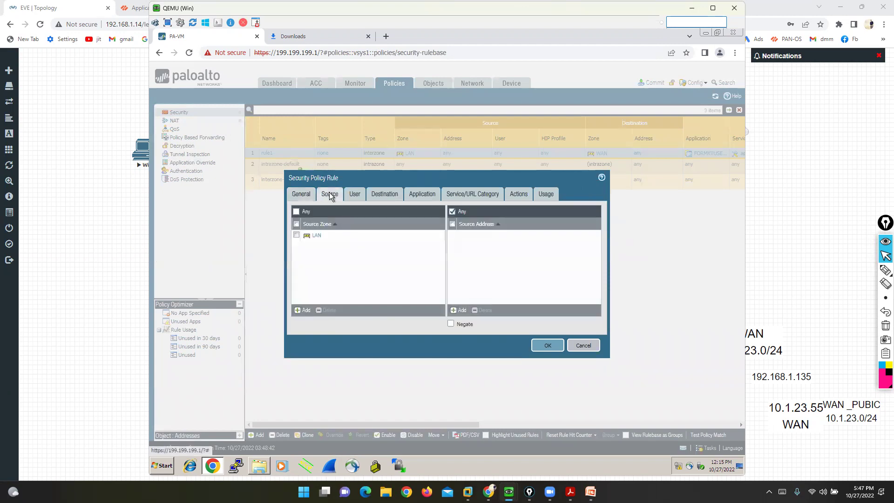
click(384, 195)
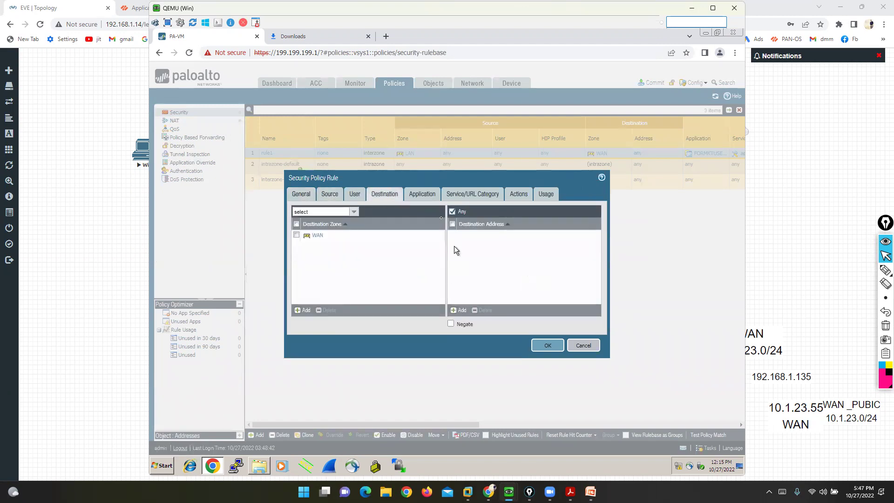
click(426, 194)
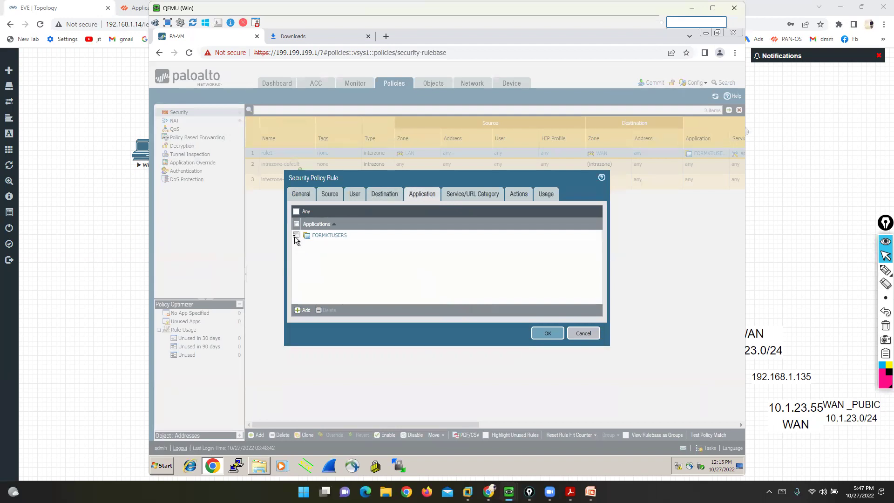
click(326, 238)
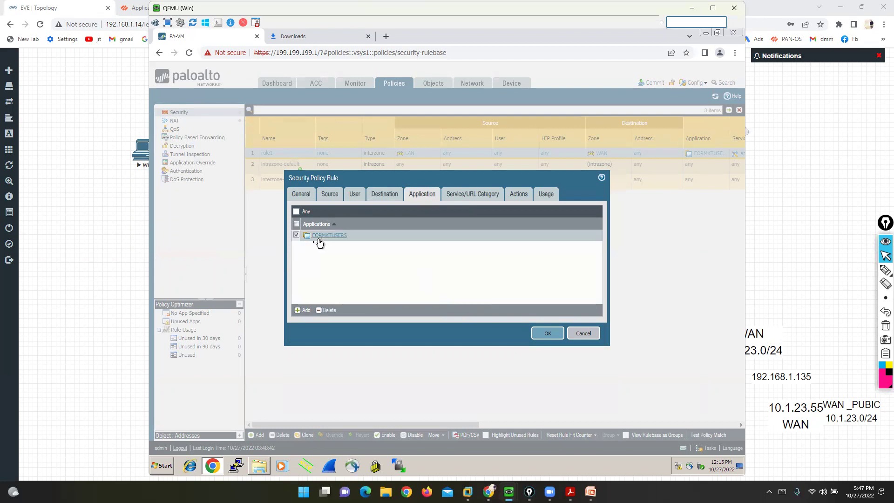
click(326, 308)
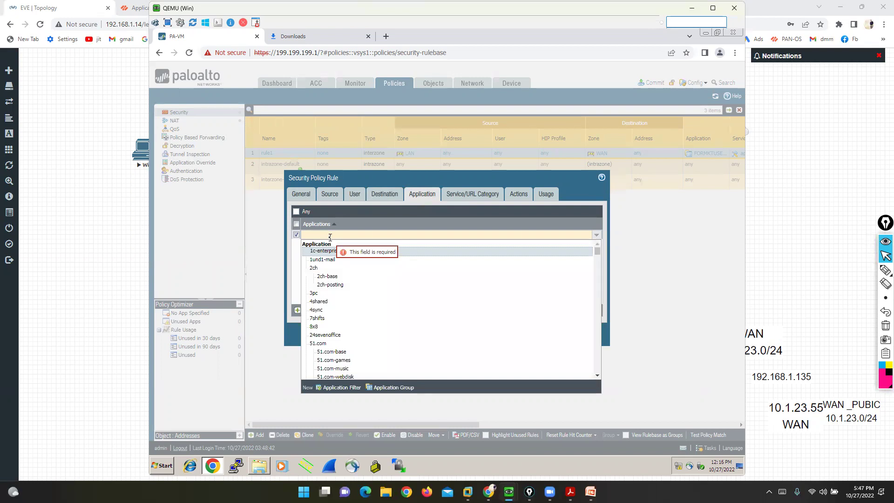
text(FOR)
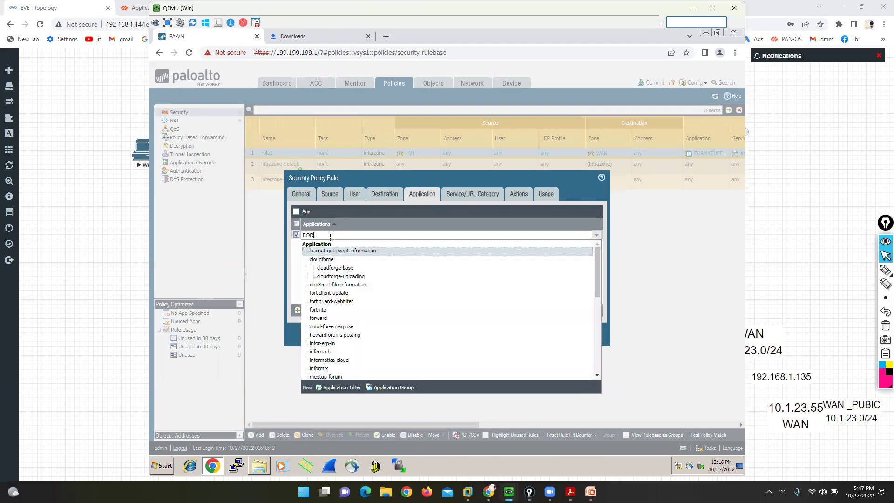
scroll(372, 305, down, 10)
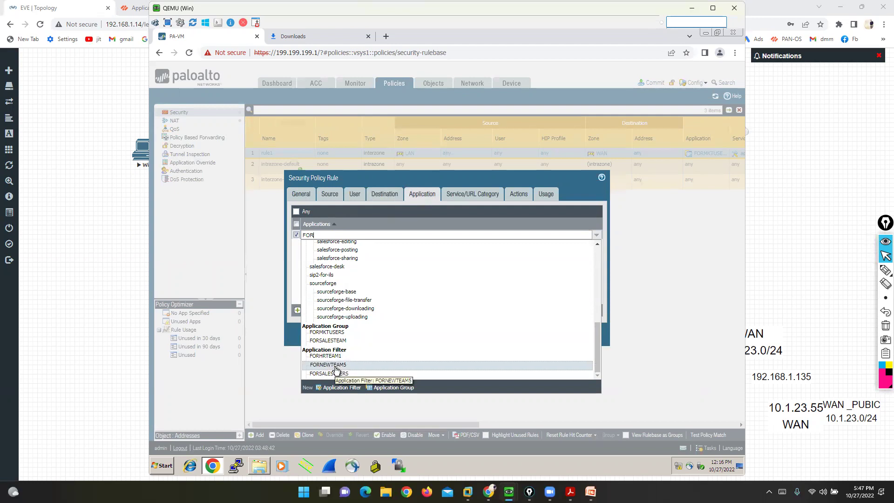
click(344, 367)
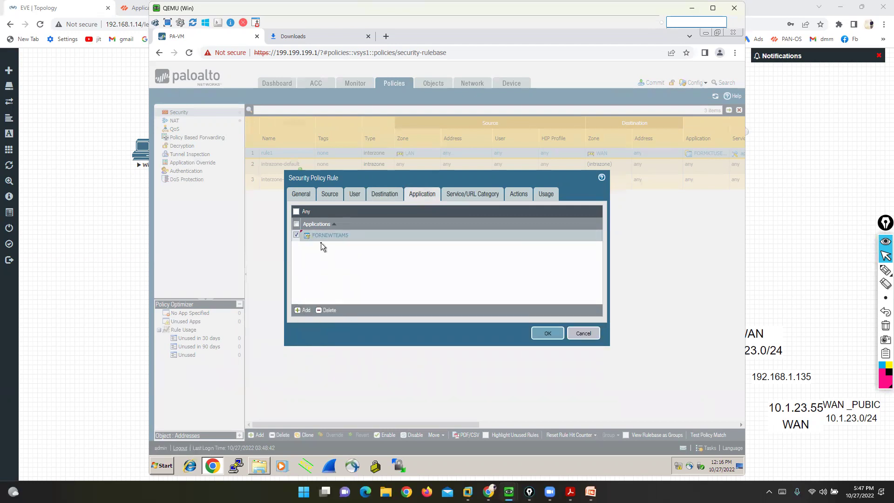
Review the action settings of rule1 and save the rule
click(516, 194)
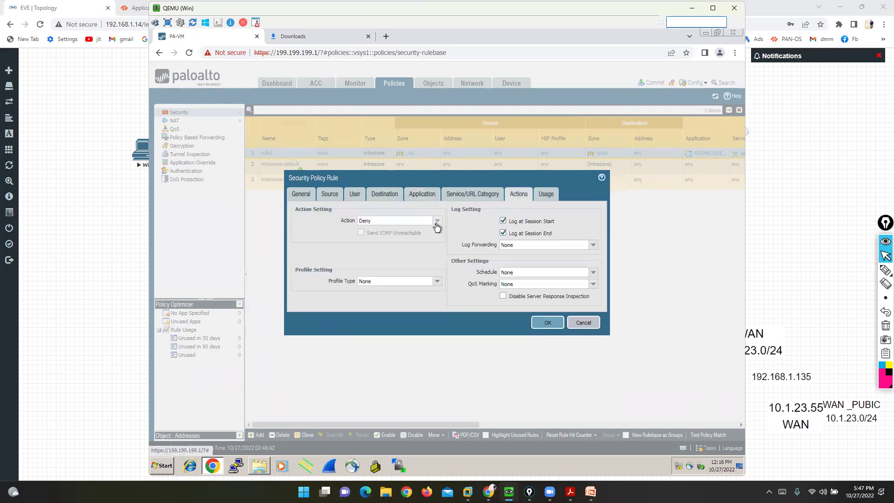
click(548, 324)
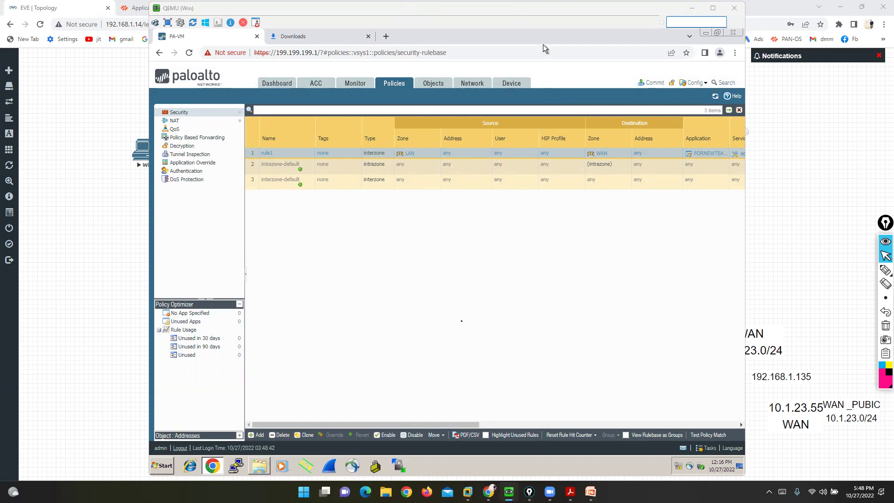
click(462, 321)
Switch to the APP-ID presentation in PowerPoint, dismiss the recovered files list, and browse back to the Evasive Applications slide
mouse_move(590, 491)
click(577, 438)
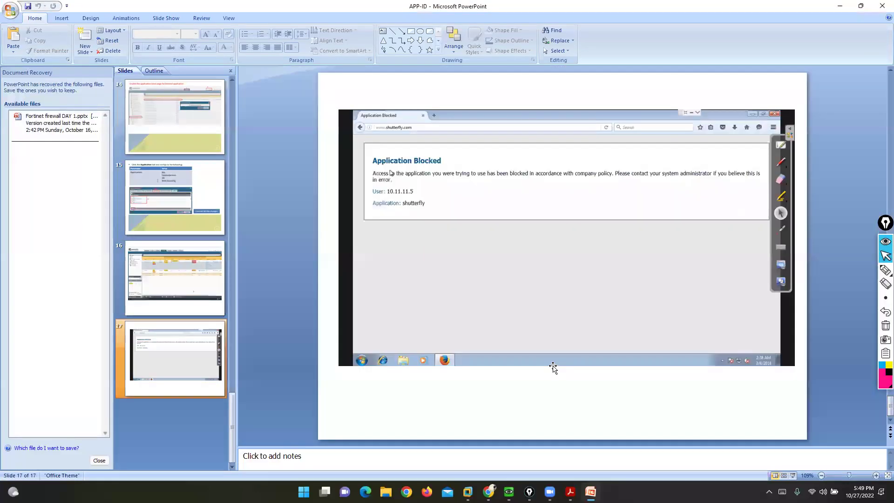
click(99, 460)
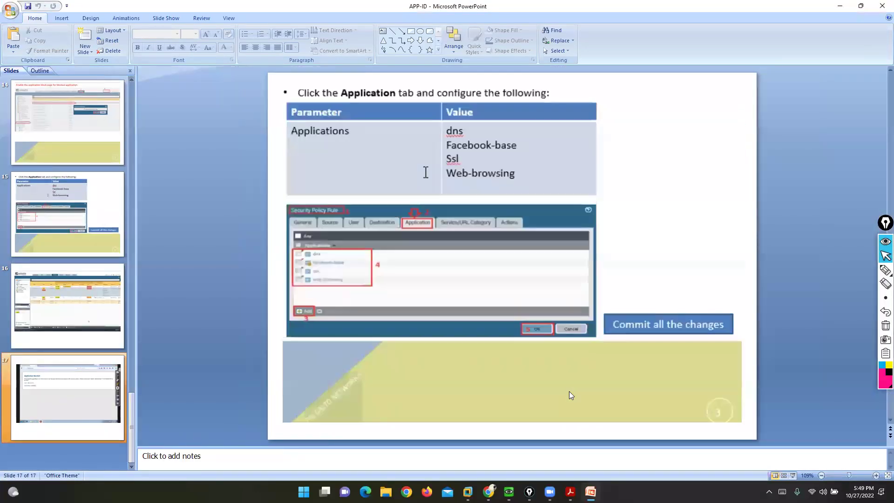
scroll(569, 394, up, 10)
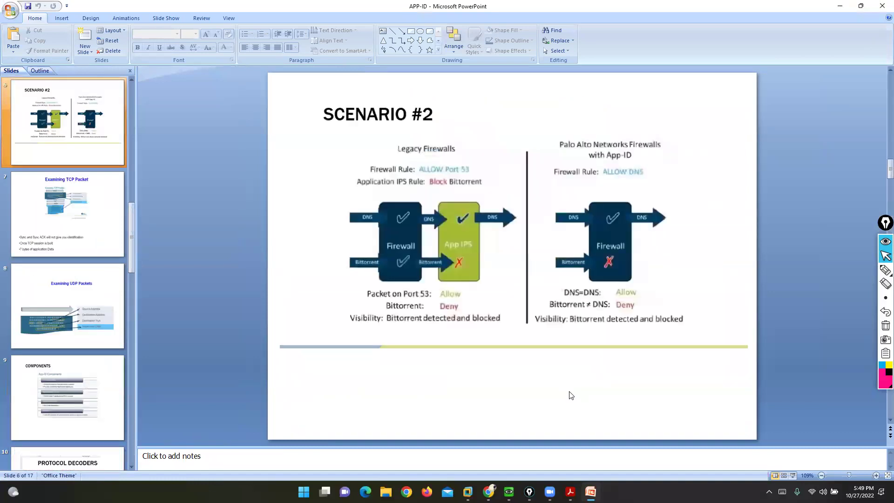
scroll(571, 395, up, 2)
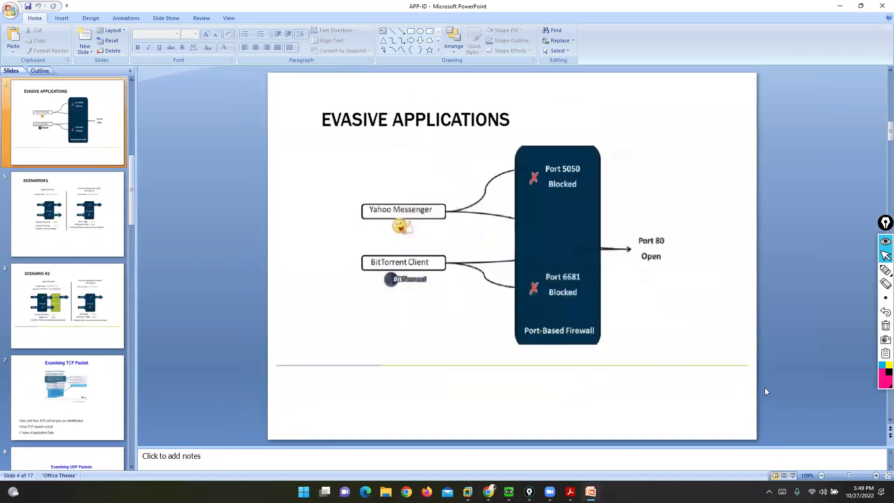